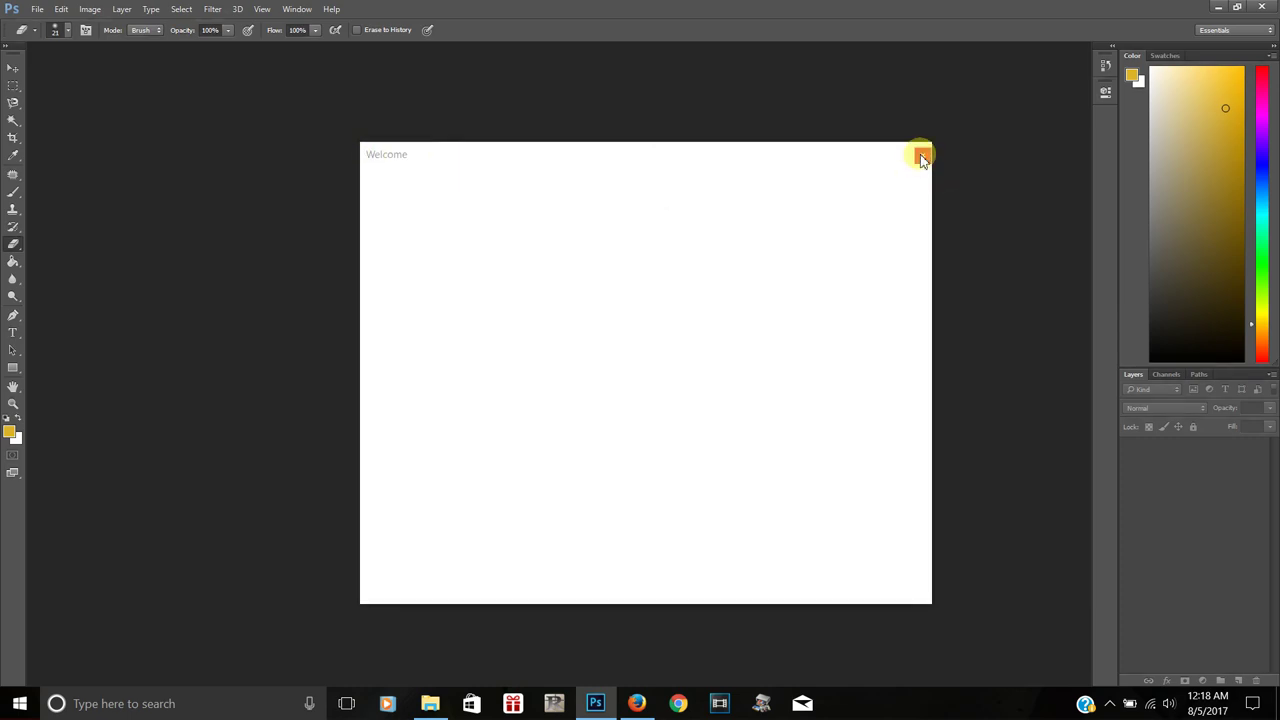
- Dismiss the welcome window and create a new 13 × 19 inch RGB document at 300 pixels/inch with a white background
left_click(921, 158)
left_click(38, 12)
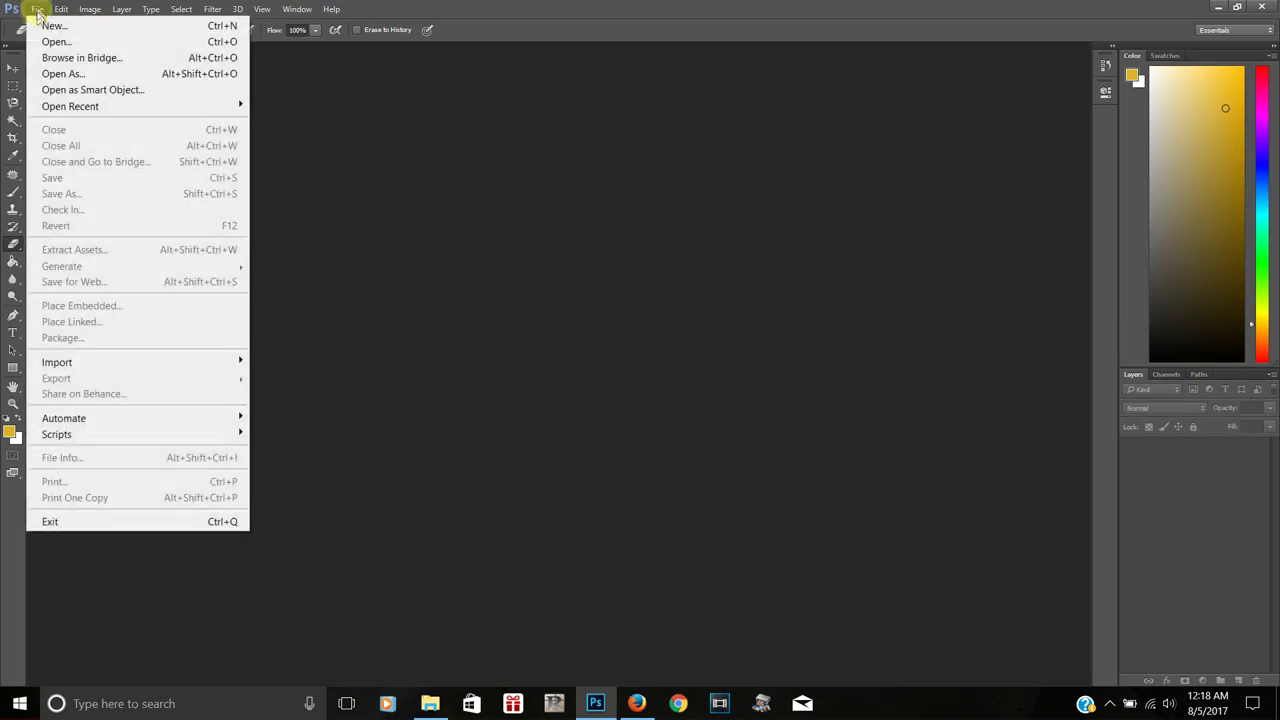
left_click(57, 22)
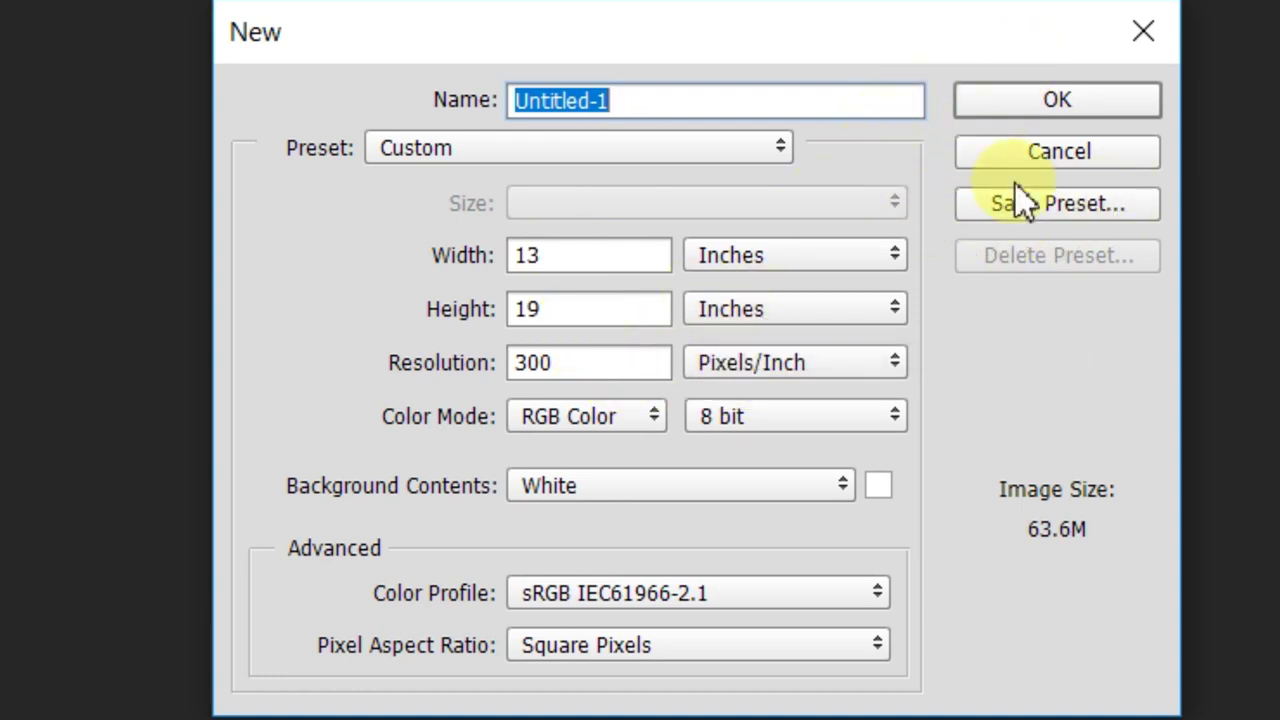
left_click(1057, 102)
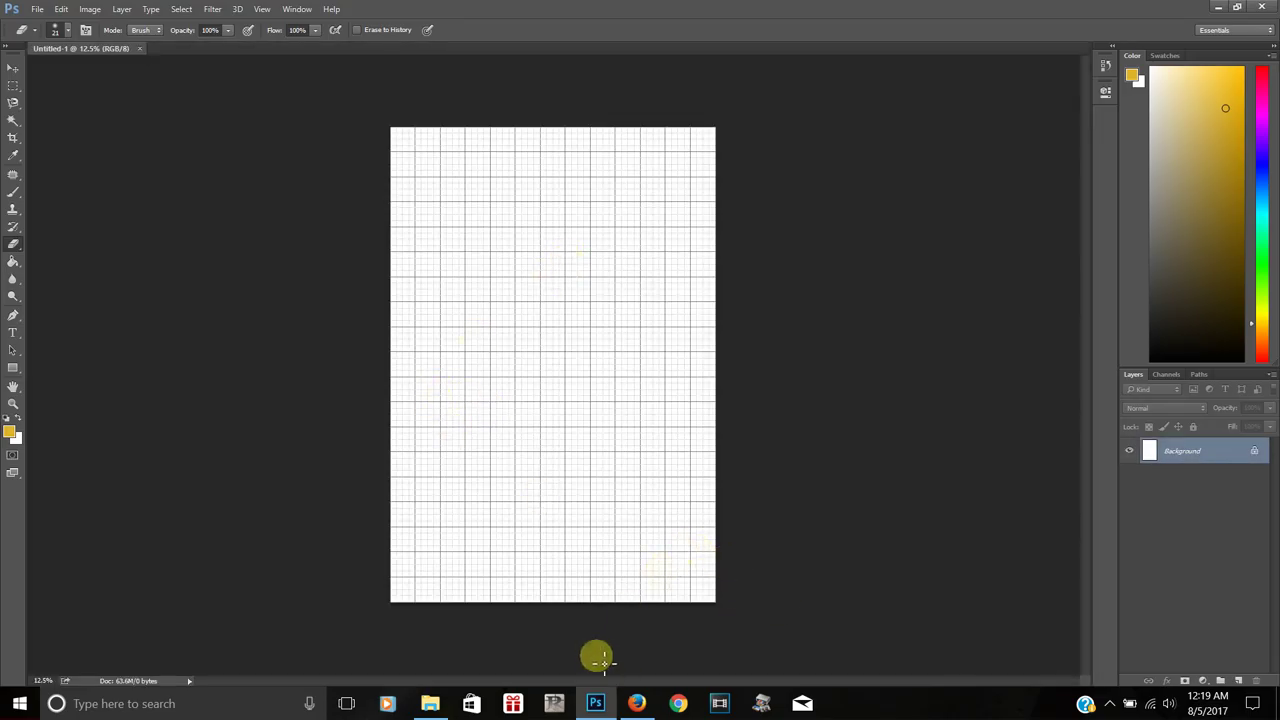
- View the shirt screenshot in File Explorer's BabyOnsieFamReu folder, then return to Photoshop and fit the blank page on screen
left_click(432, 706)
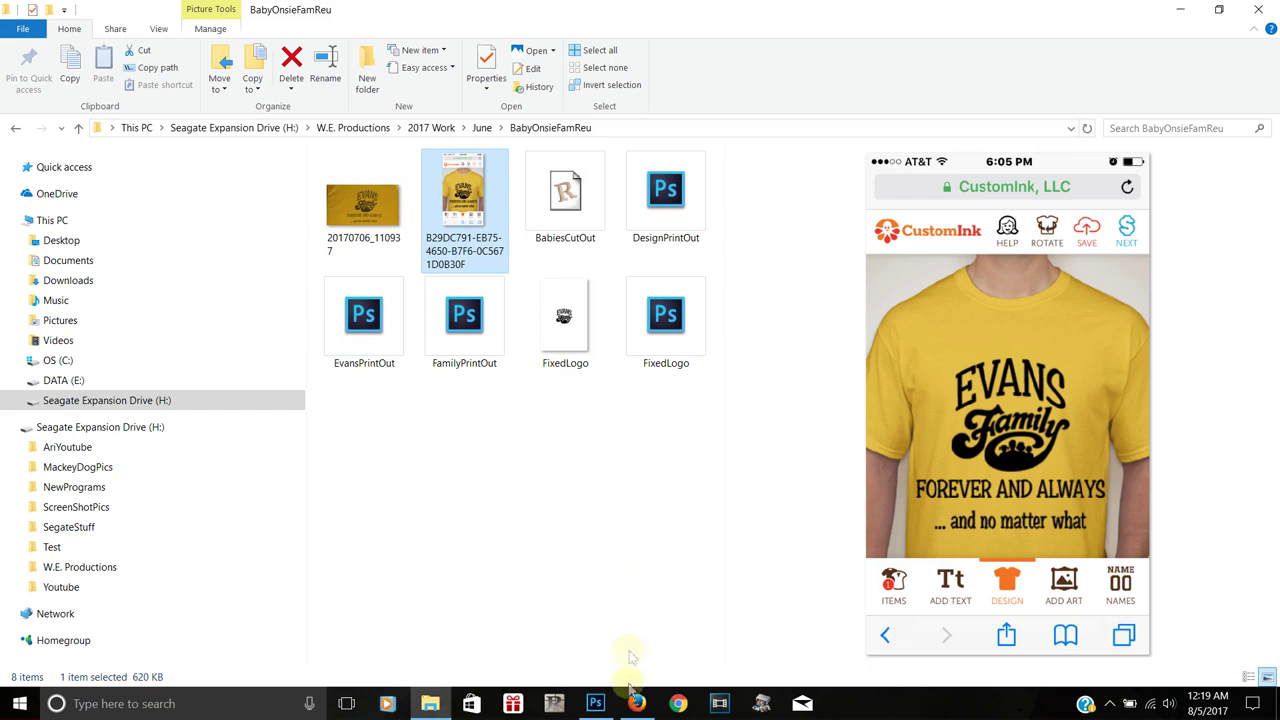
left_click(595, 705)
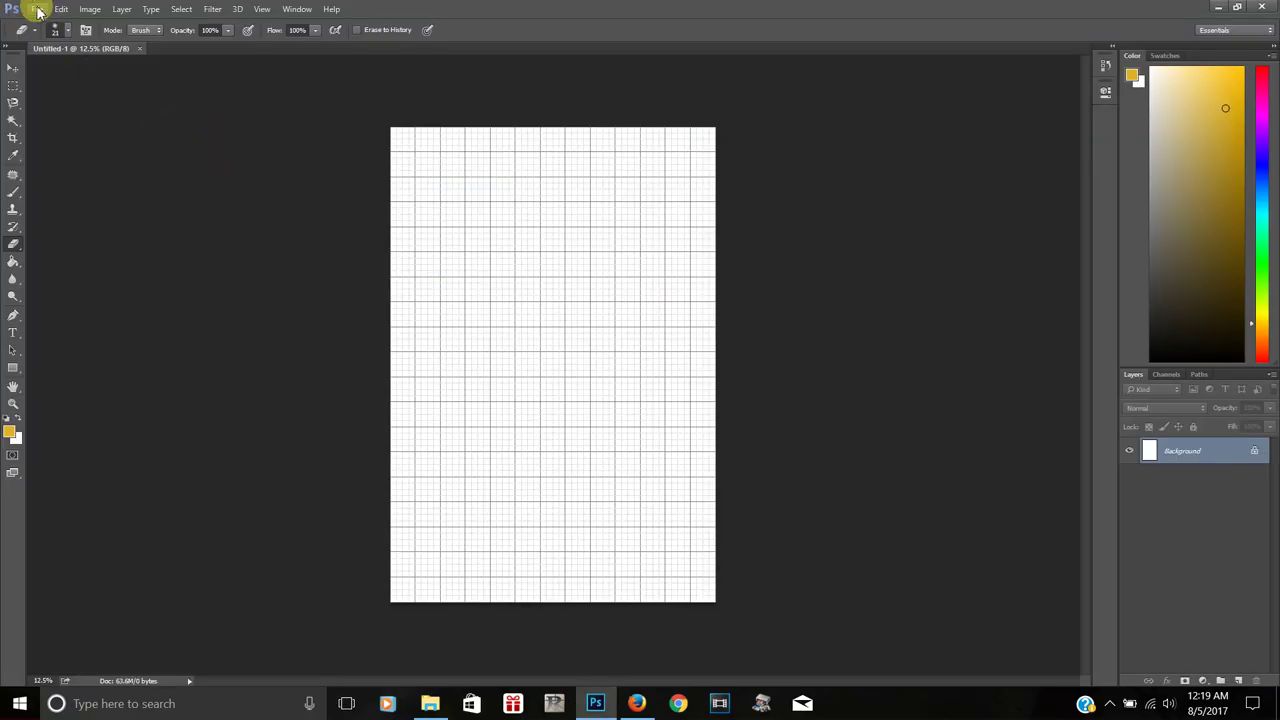
left_click(272, 12)
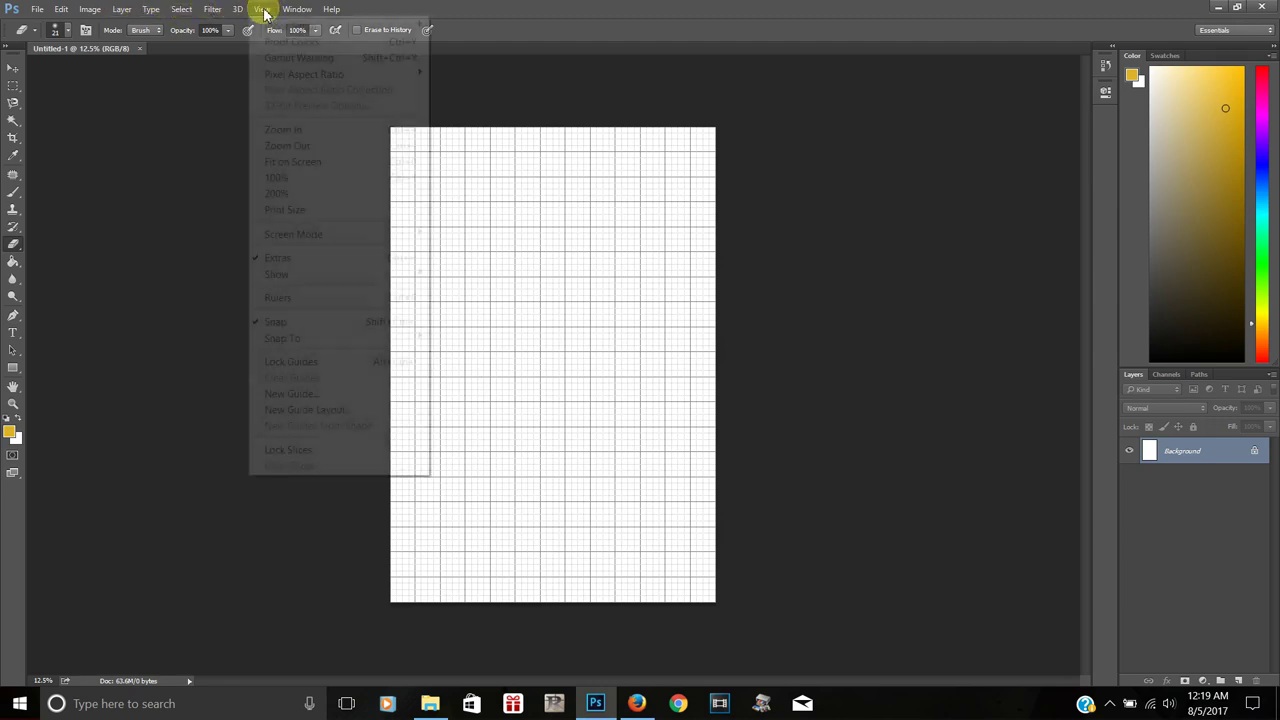
left_click(312, 163)
- Place the shirt image B29DC791-EB75-4650-B7F6-0C5671D0B30F from W.E. Productions > 2017 Work > June > BabyOnsieFamReu as an embedded file
left_click(37, 10)
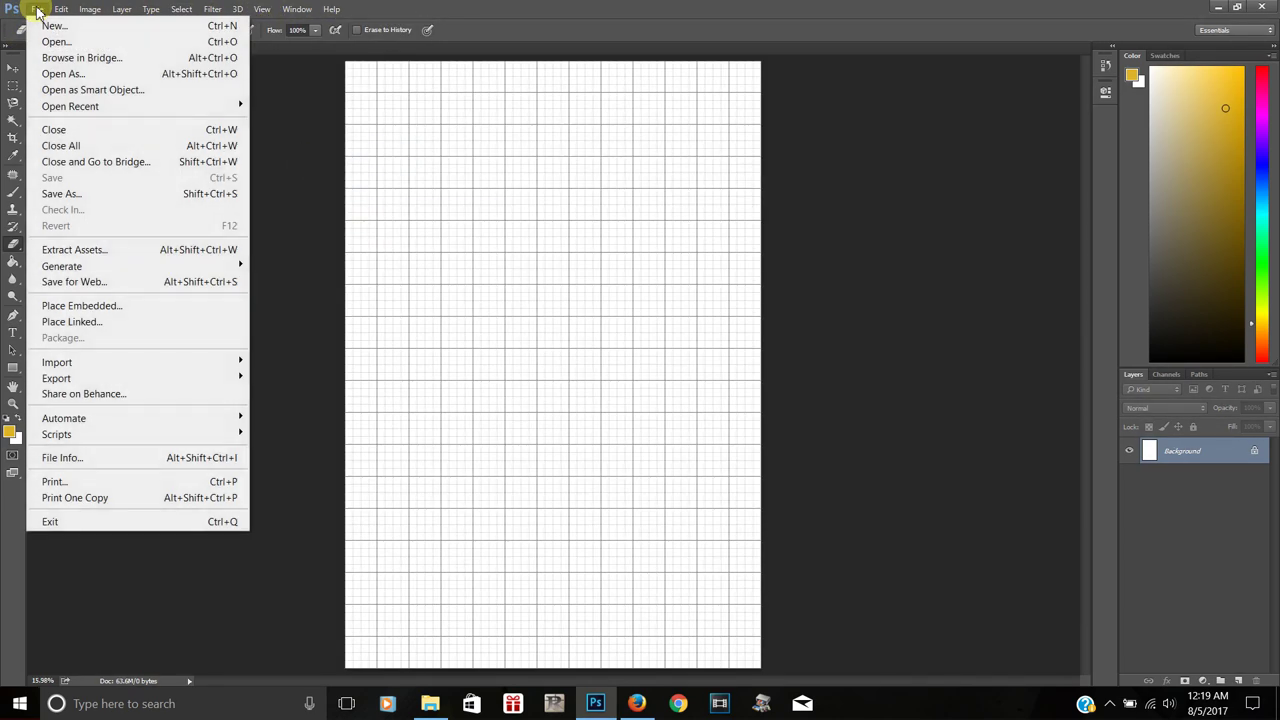
left_click(86, 306)
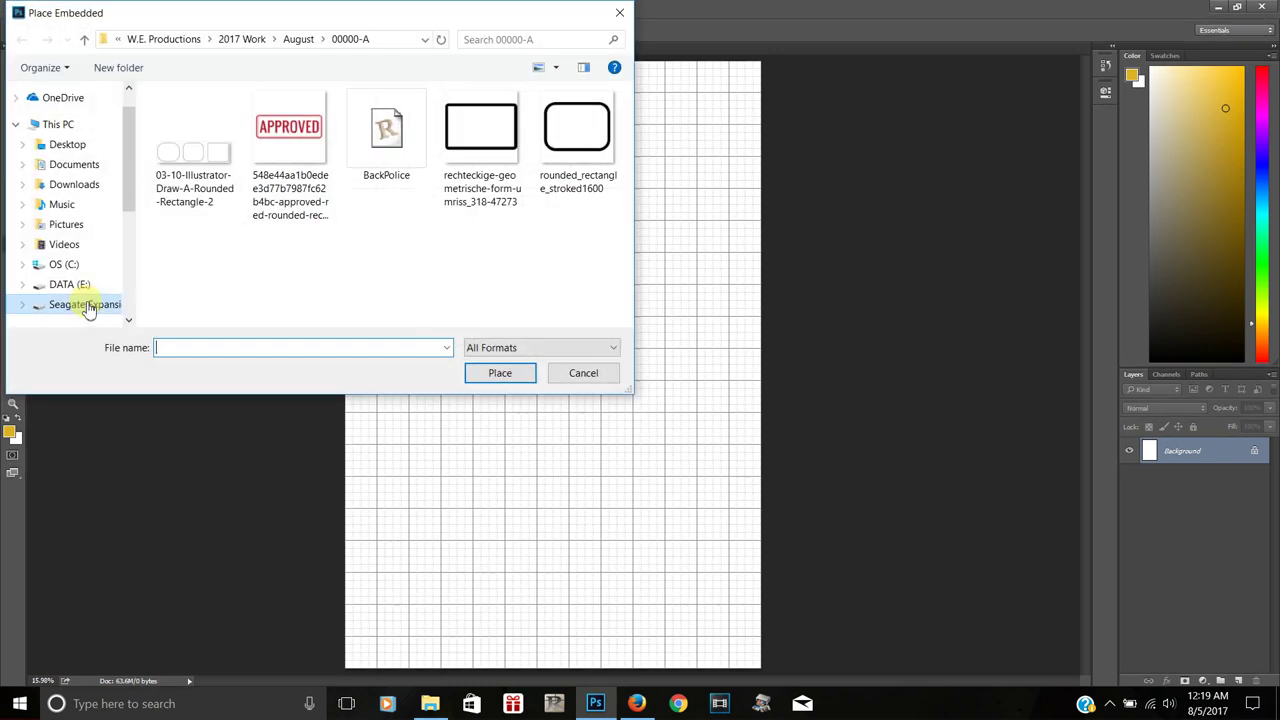
left_click(83, 307)
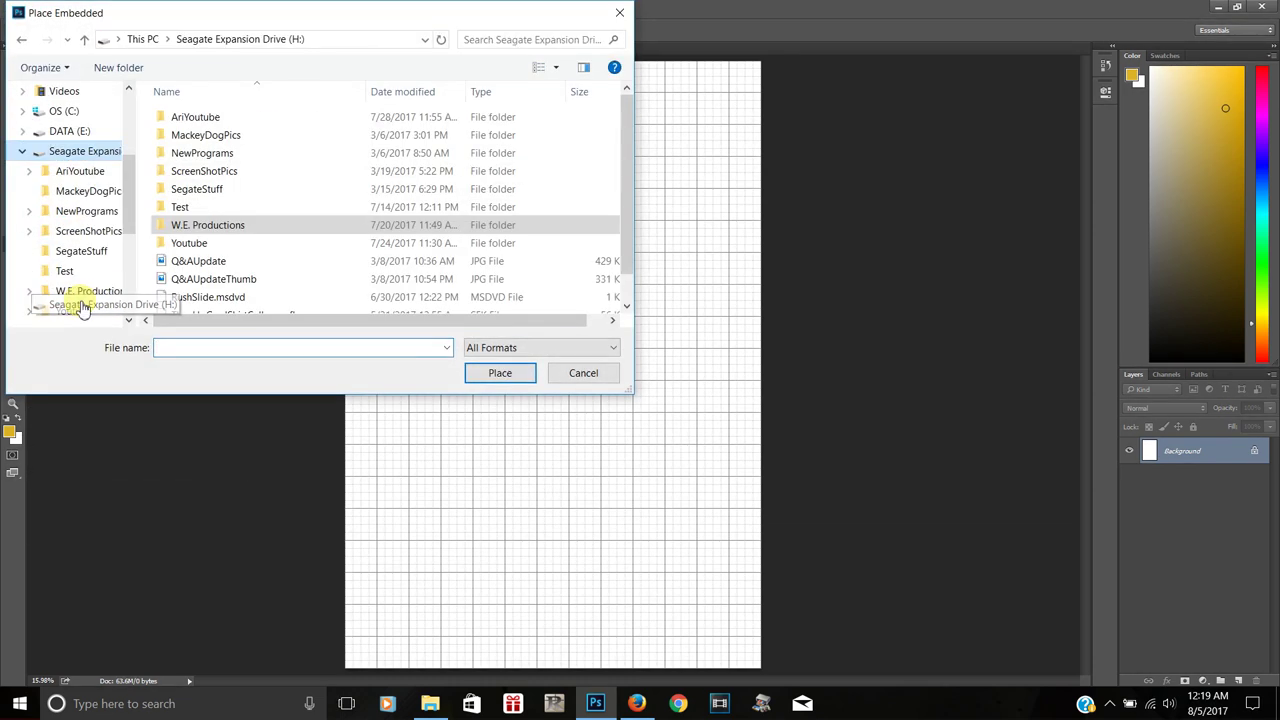
double_click(207, 225)
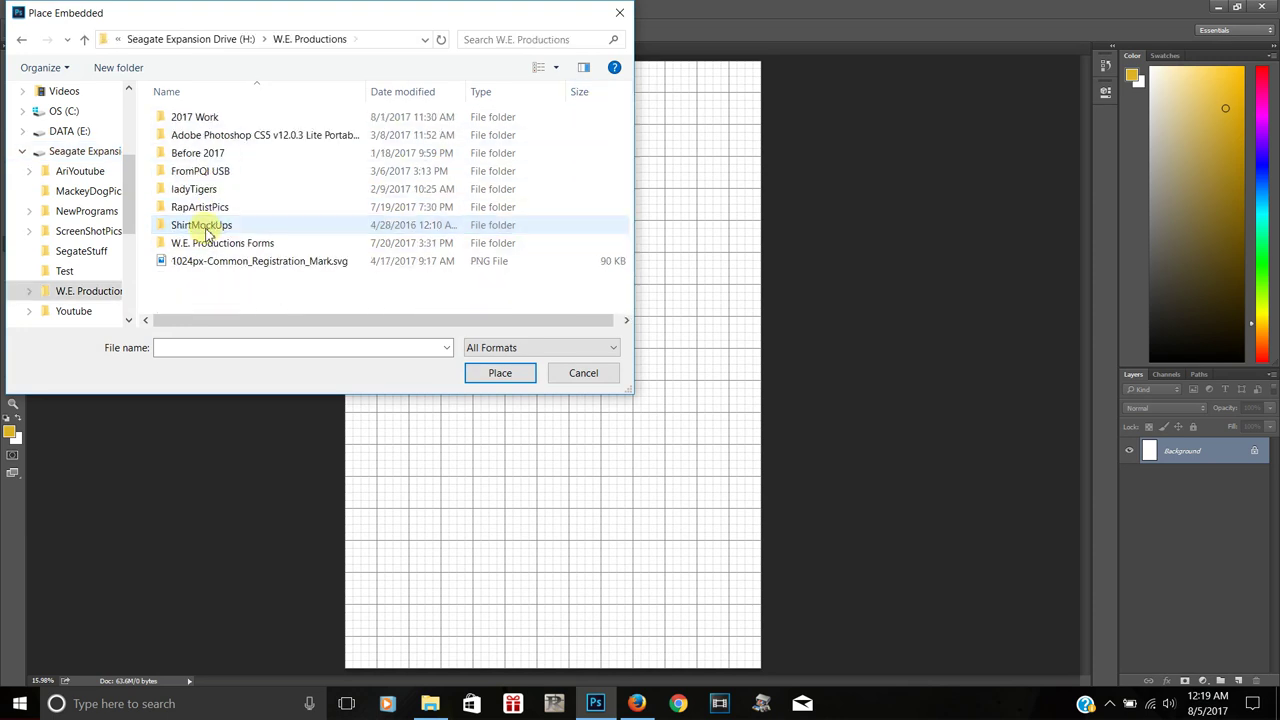
double_click(205, 118)
double_click(183, 262)
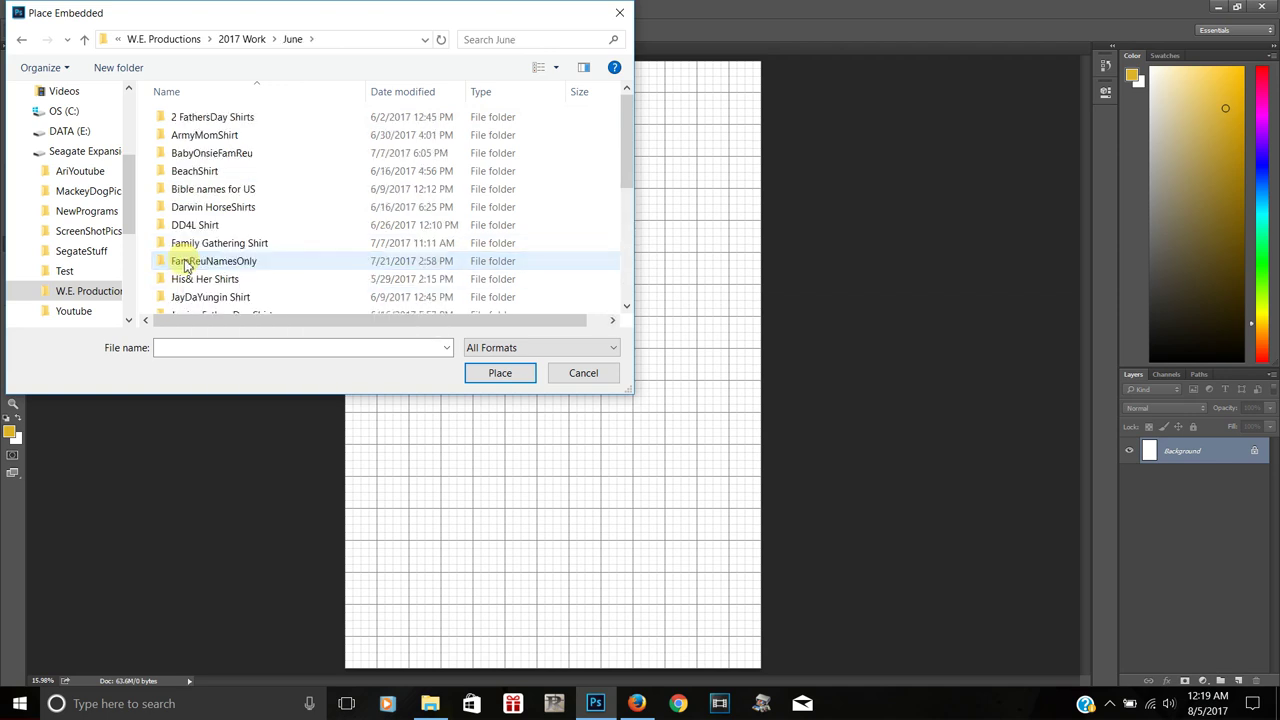
double_click(216, 156)
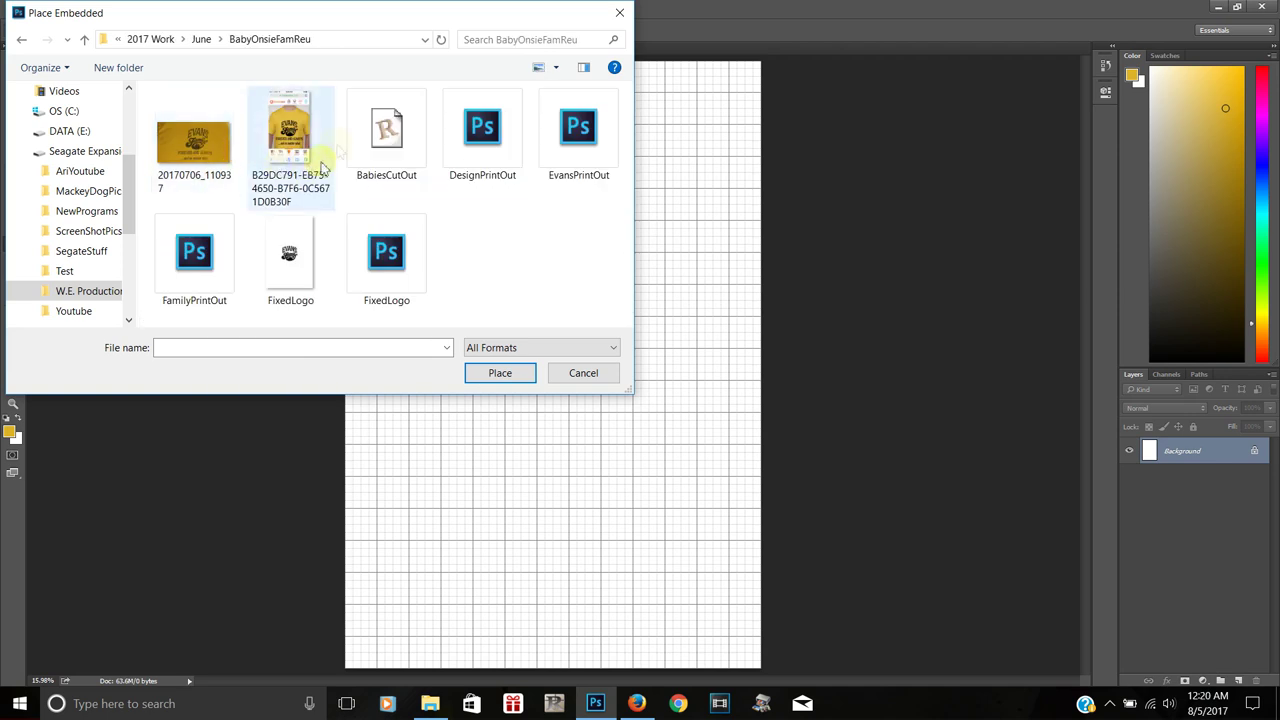
left_click(302, 131)
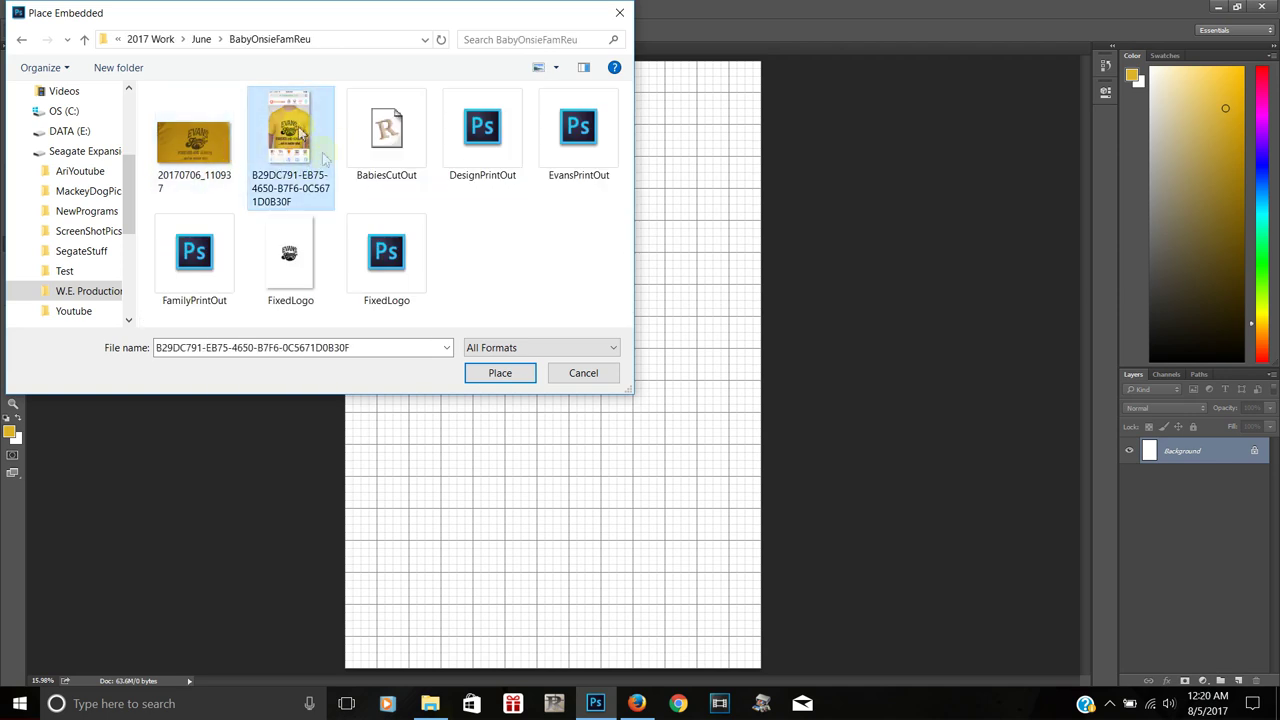
left_click(507, 372)
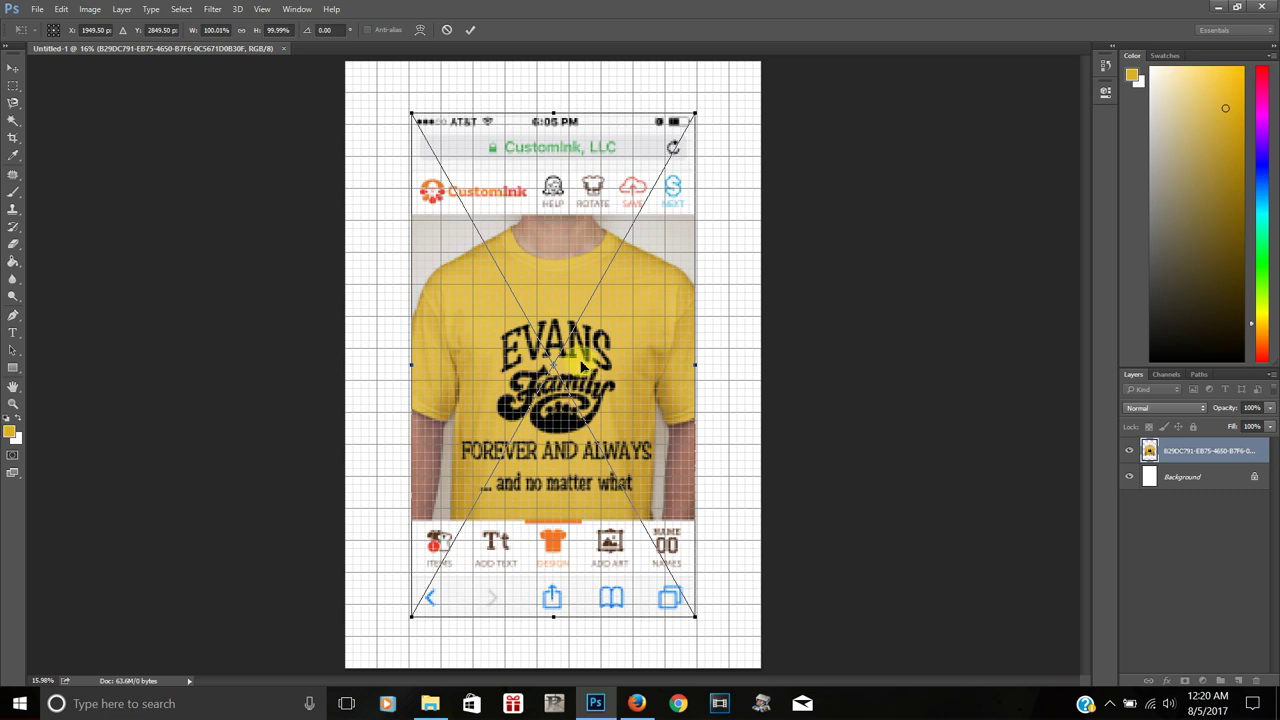
- Hide the grid and transform outlines over the placed image by turning off Extras
left_click(263, 10)
left_click(283, 261)
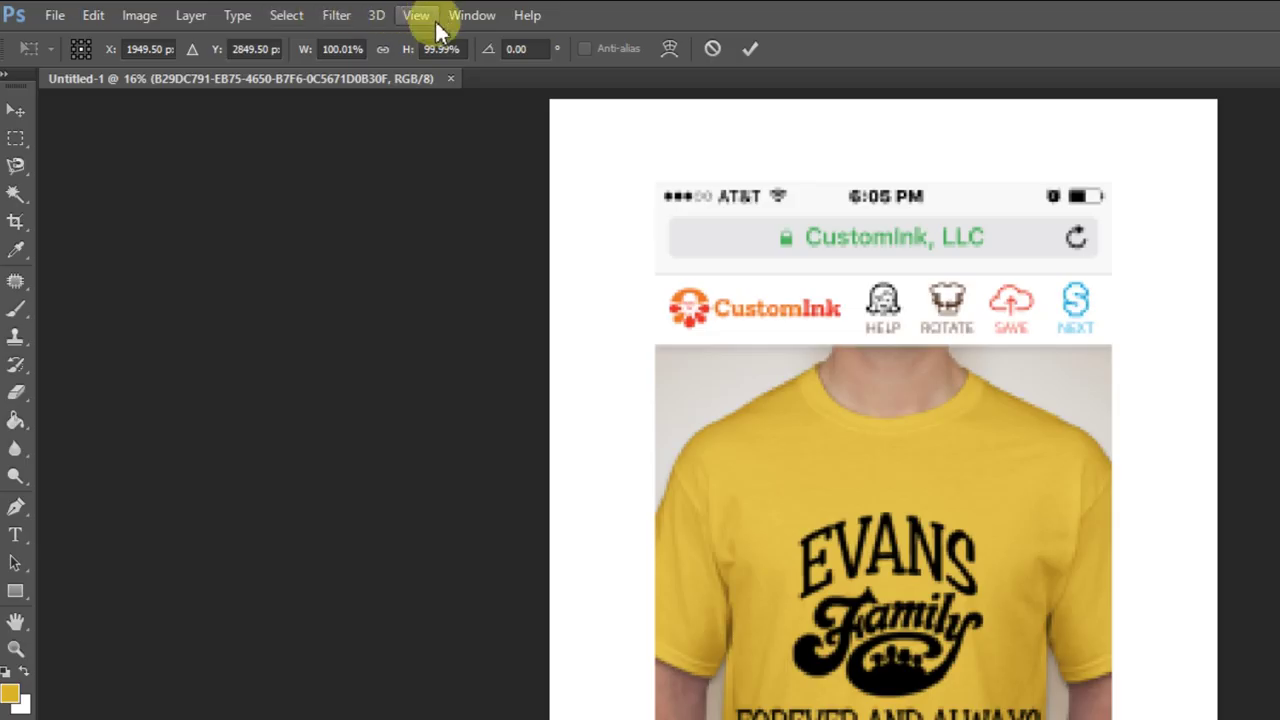
- Turn Extras back on, look through the Show options, and turn Extras off again
left_click(418, 24)
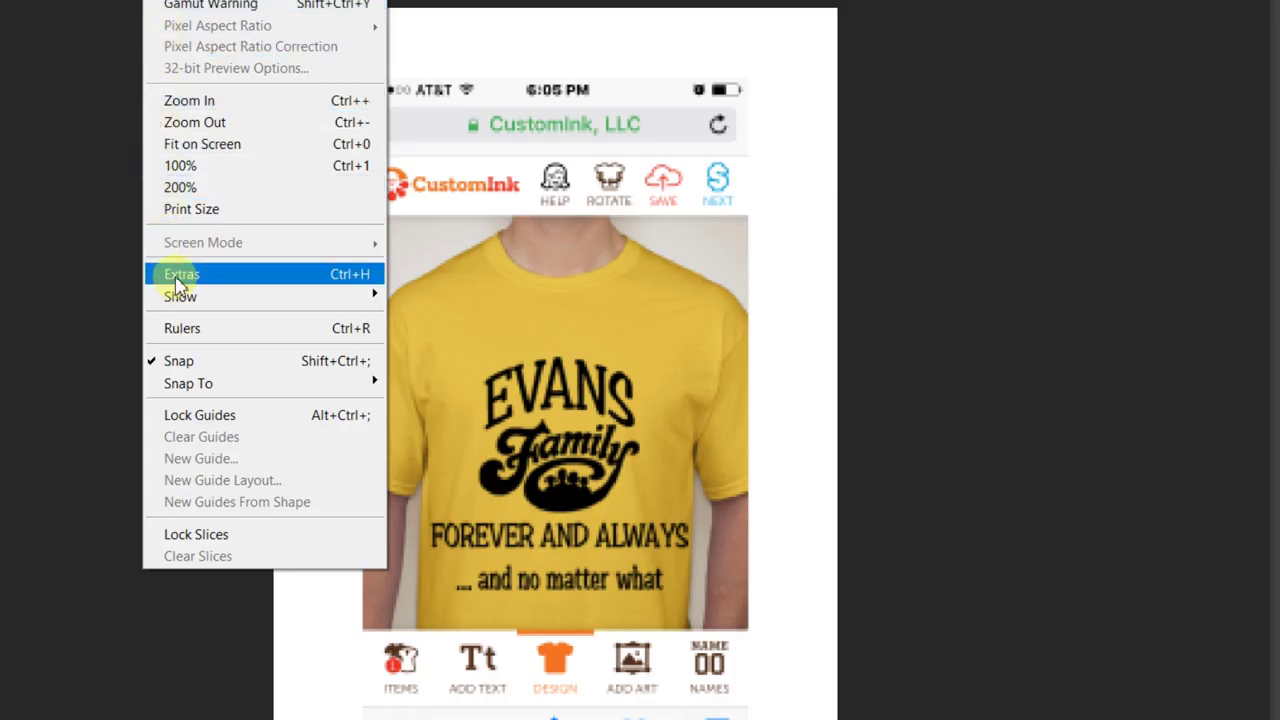
left_click(180, 274)
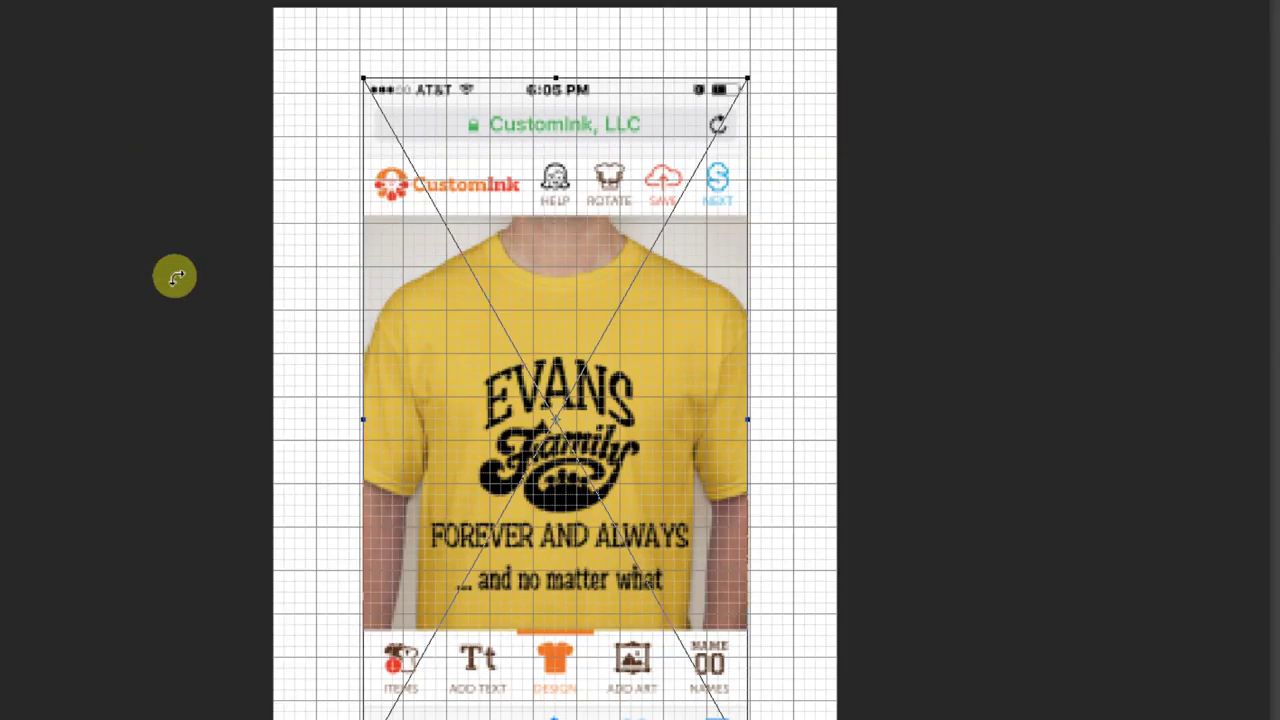
left_click(177, 3)
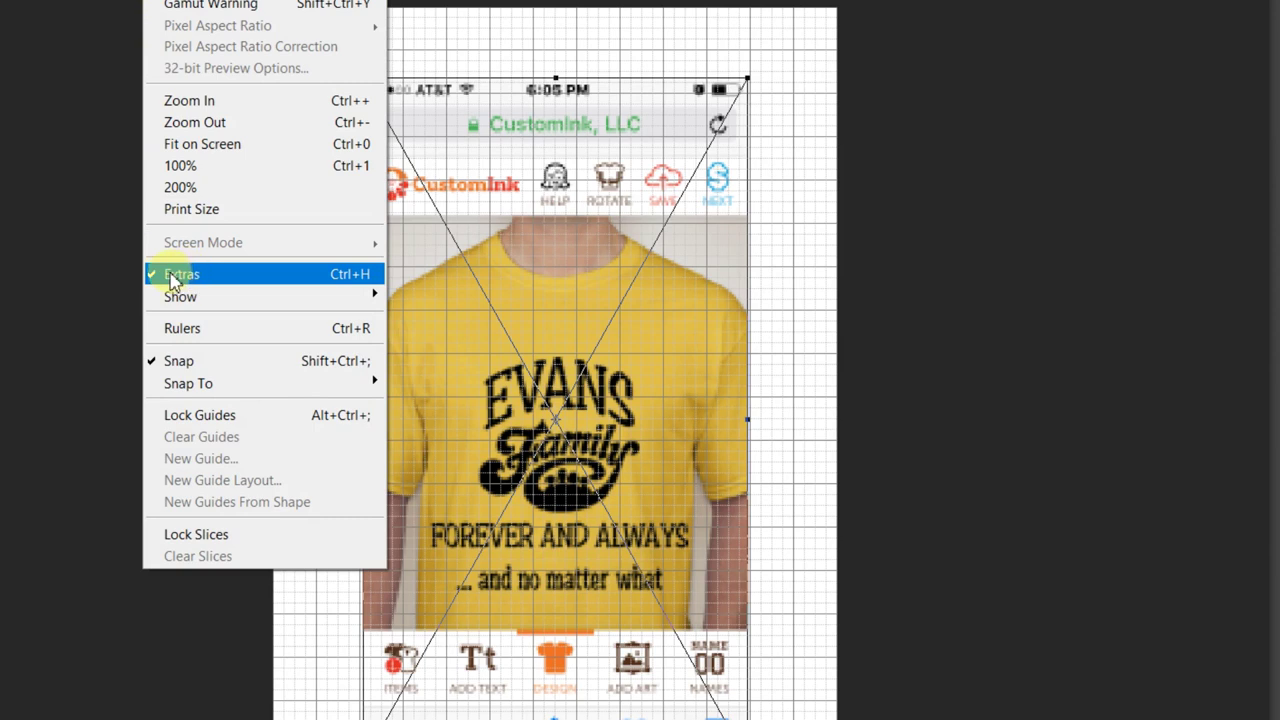
mouse_move(188, 310)
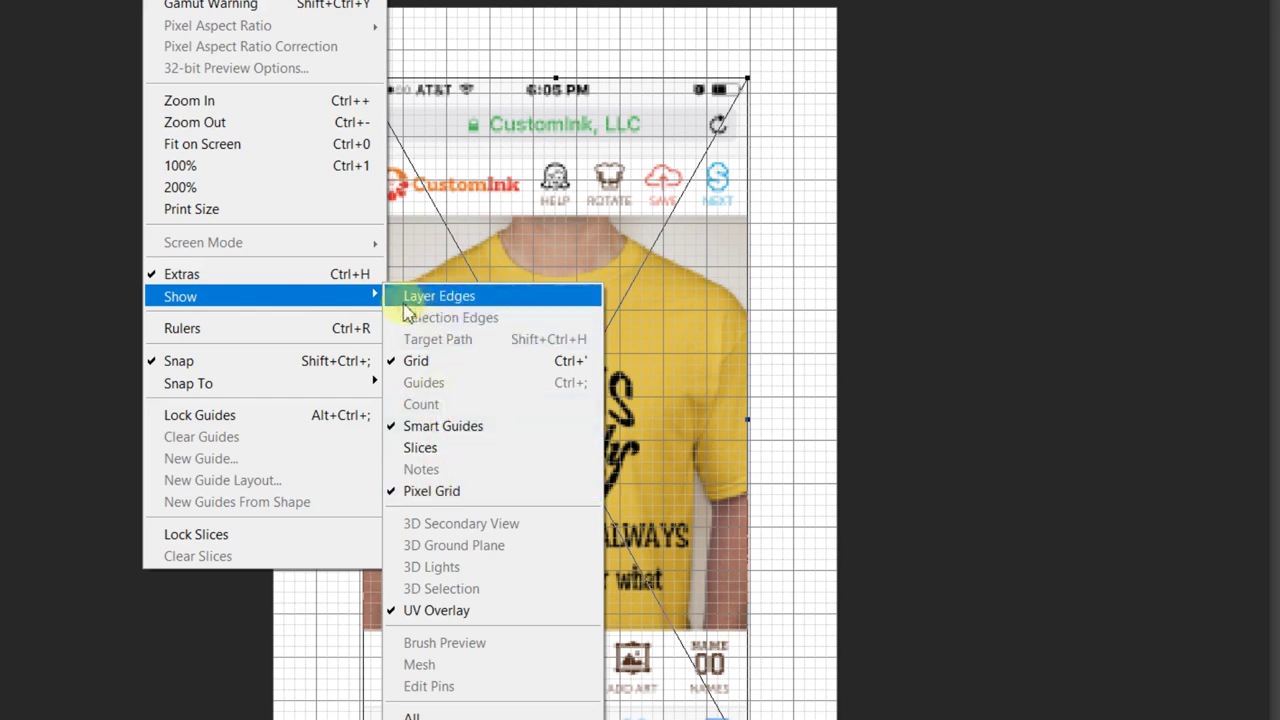
left_click(176, 280)
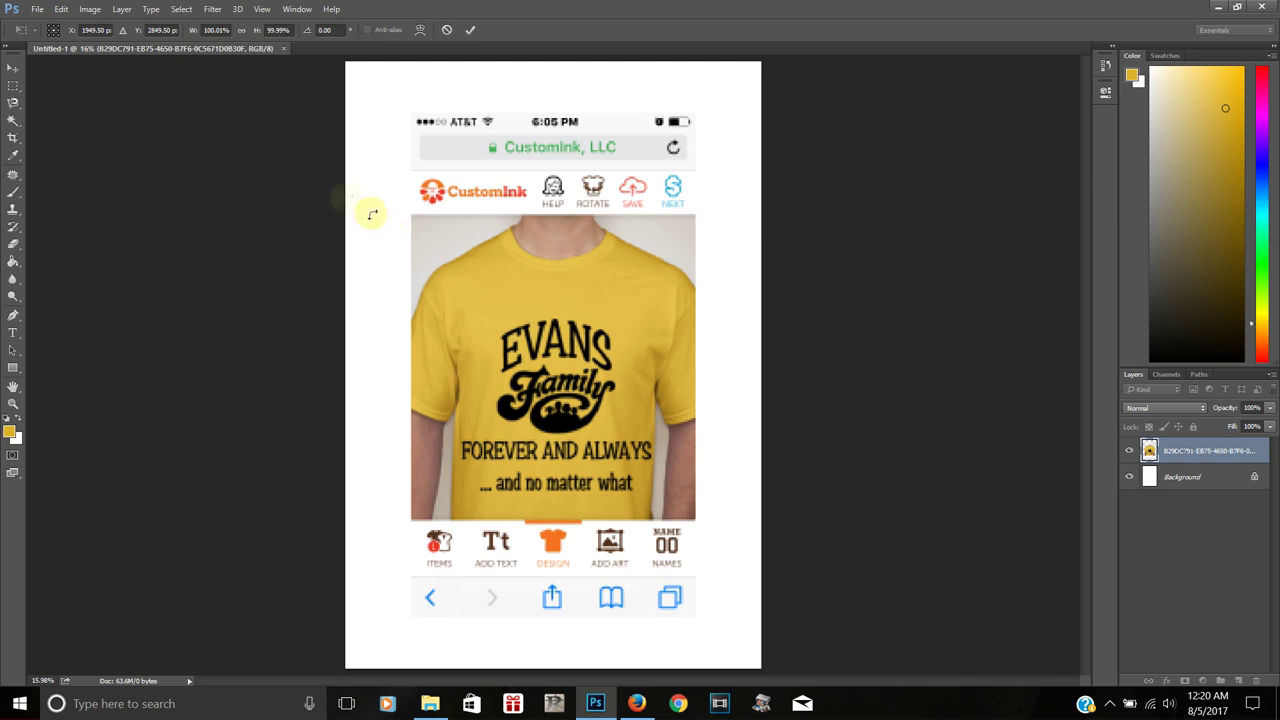
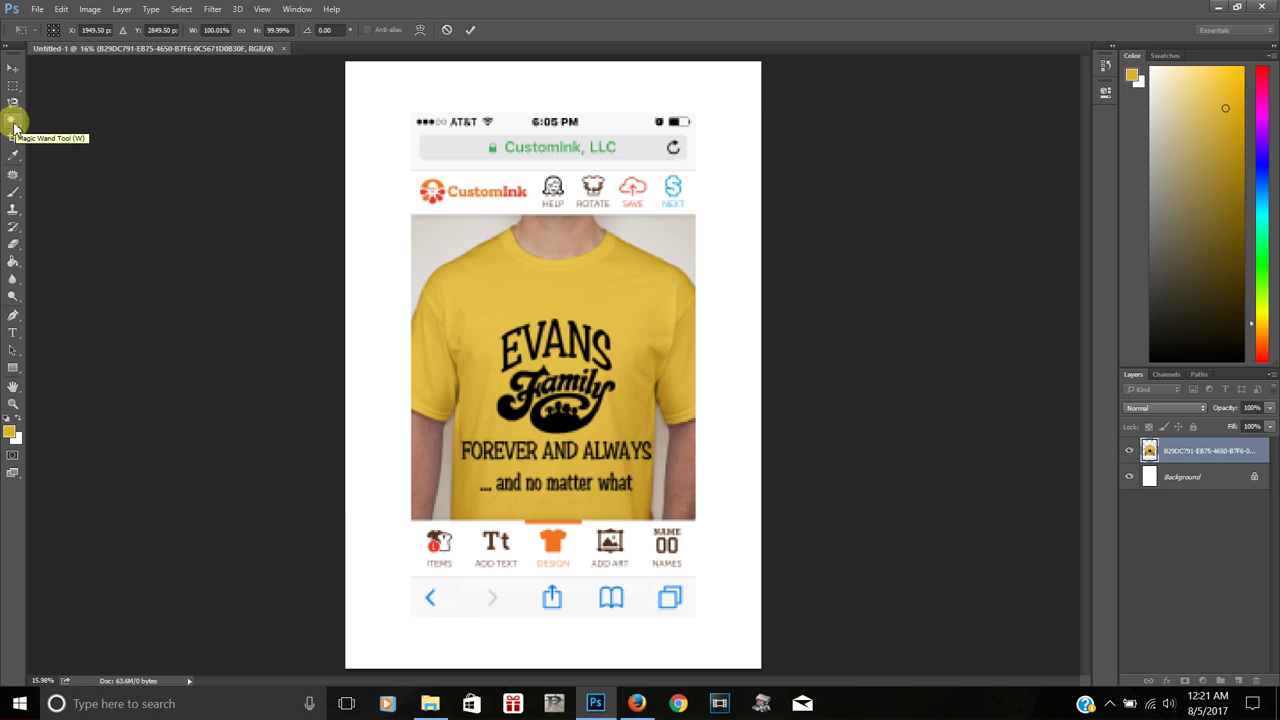
- Commit the placed shirt image and activate the Magic Wand tool
left_click(13, 123)
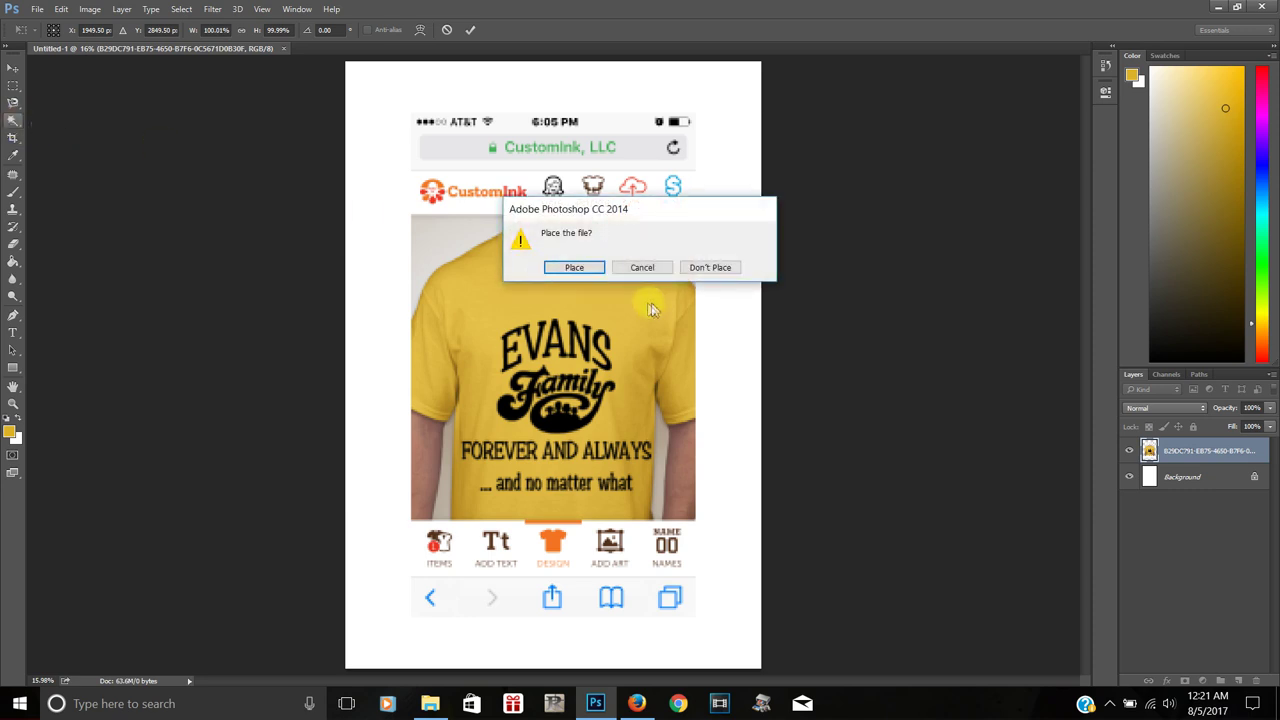
left_click(573, 267)
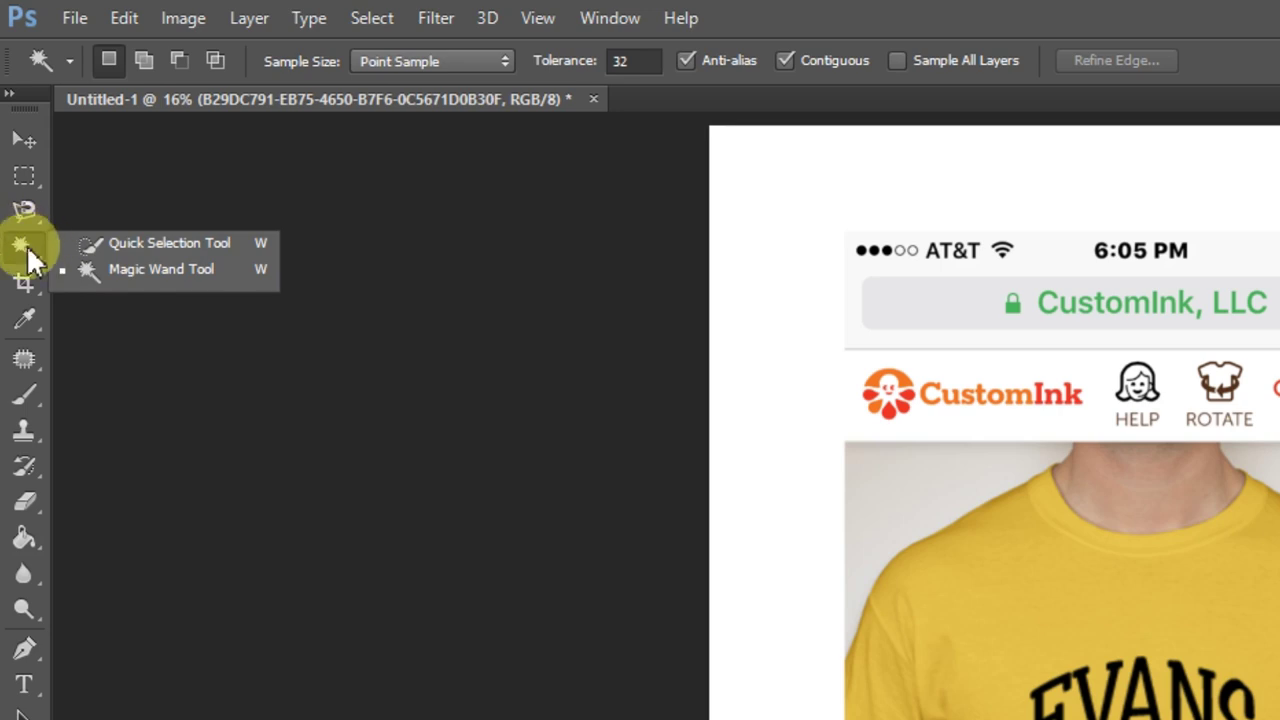
left_click(130, 278)
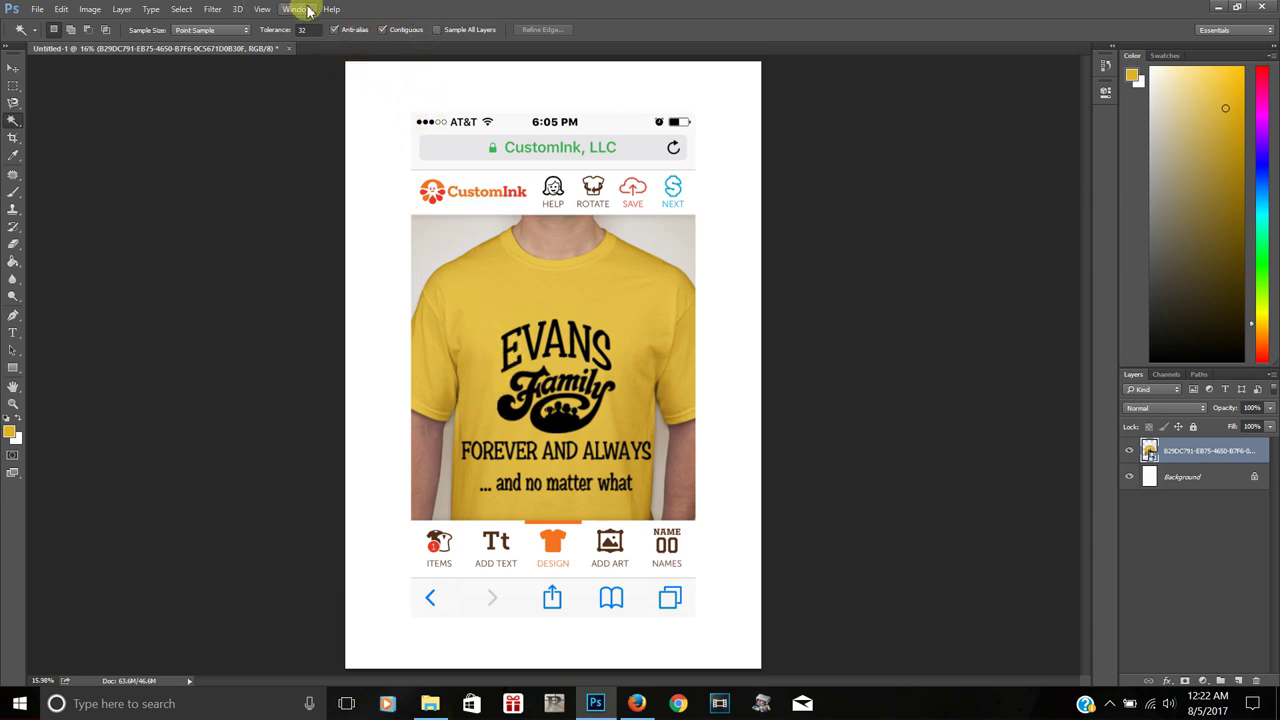
- Try selecting the black swash under the word "Family" with the Magic Wand, and undo that selection
left_click(262, 9)
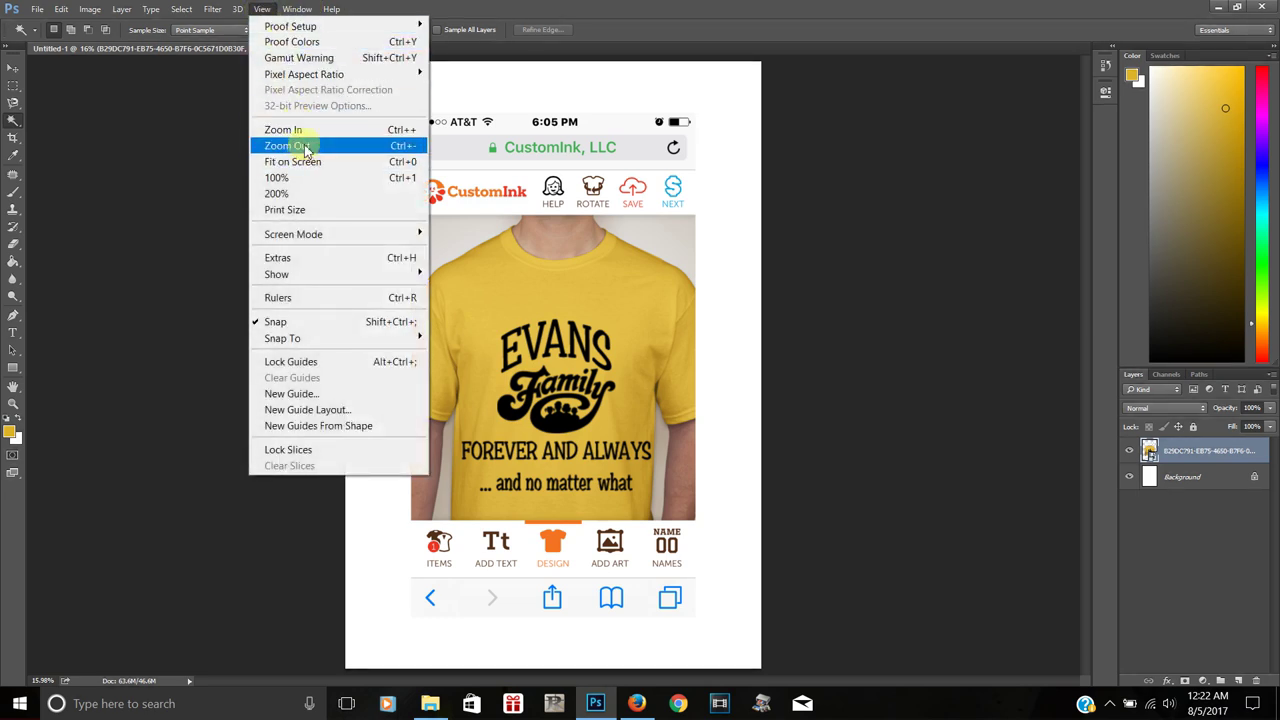
left_click(298, 130)
left_click(266, 10)
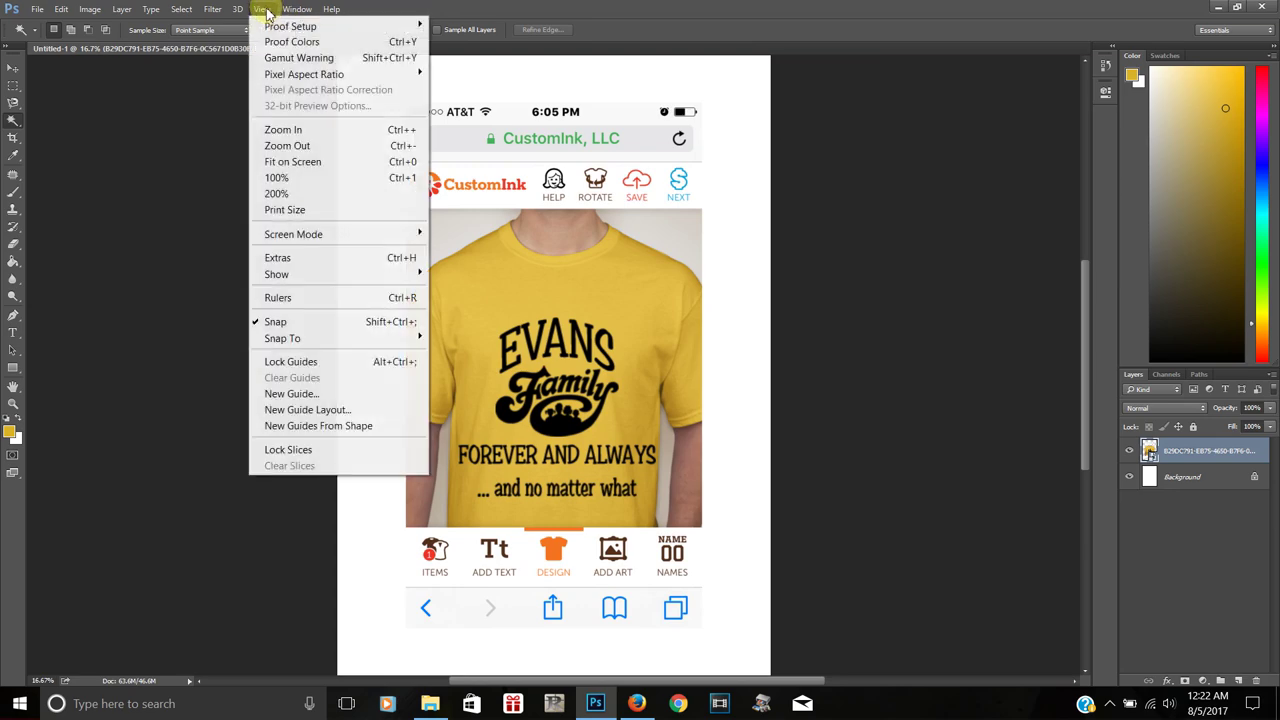
left_click(300, 126)
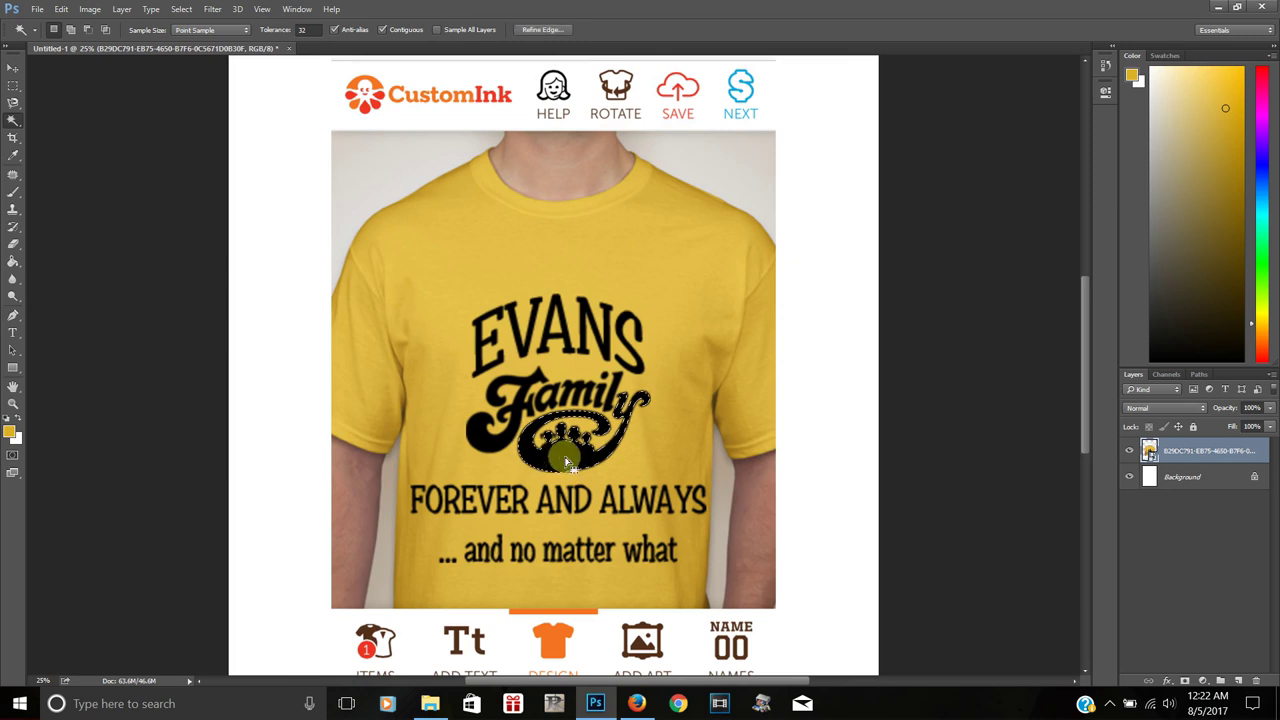
left_click(61, 9)
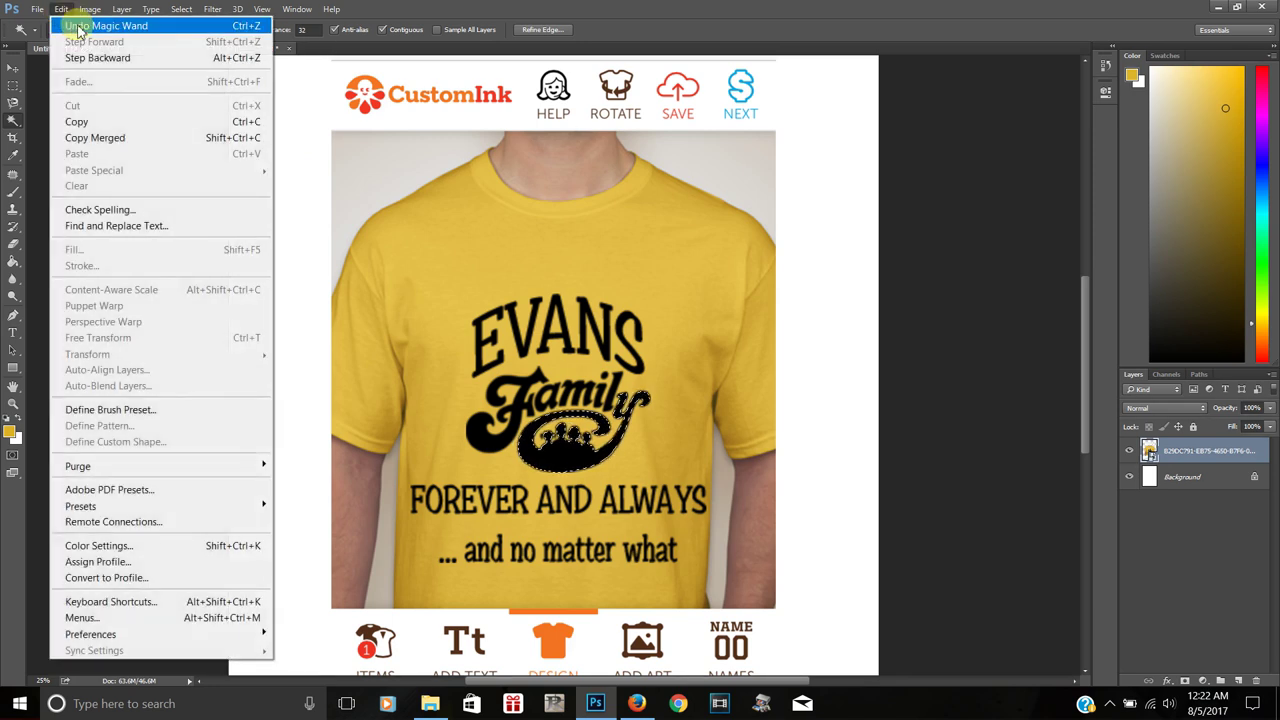
left_click(70, 22)
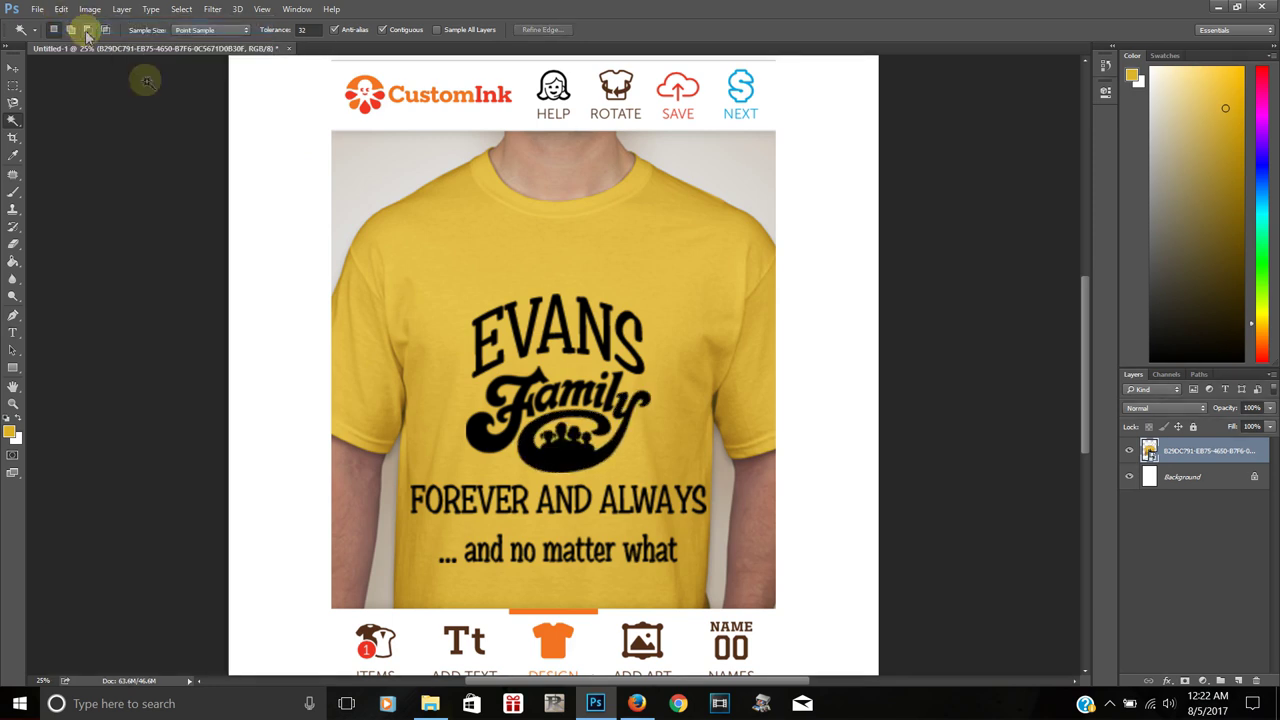
- Turn off Contiguous for the Magic Wand and select all the black lettering and artwork on the shirt
left_click(382, 30)
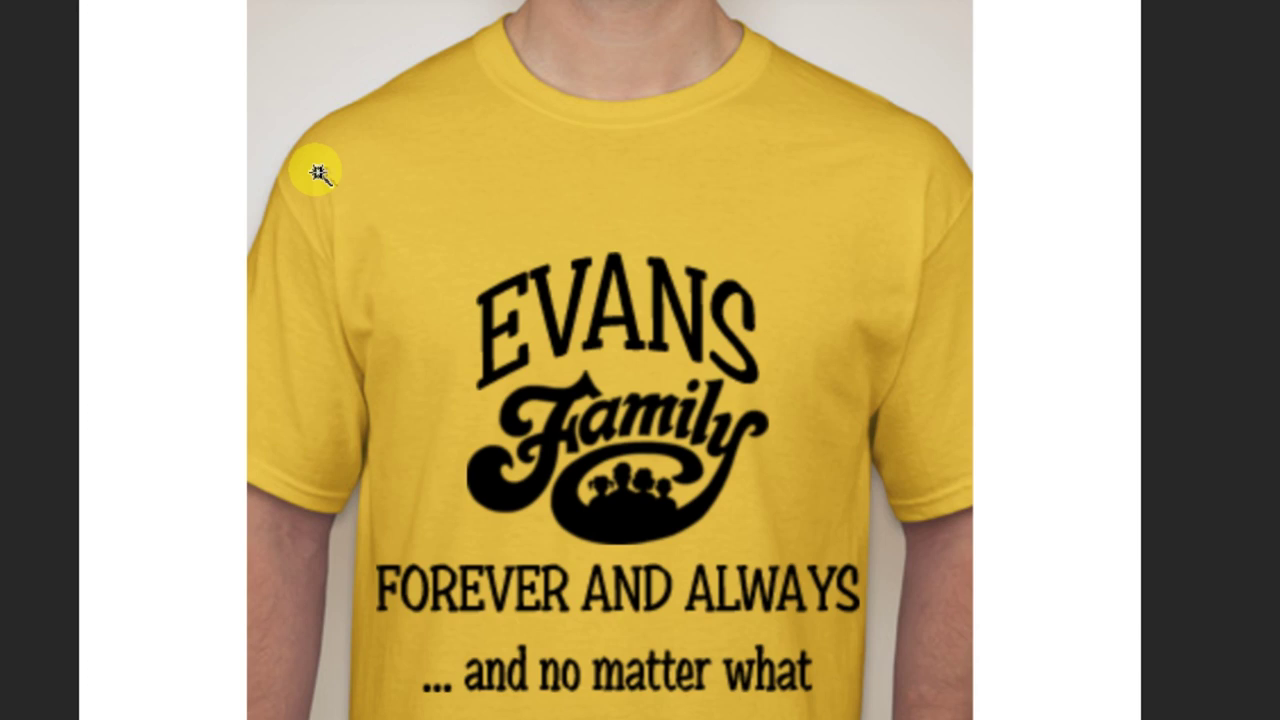
left_click(563, 403)
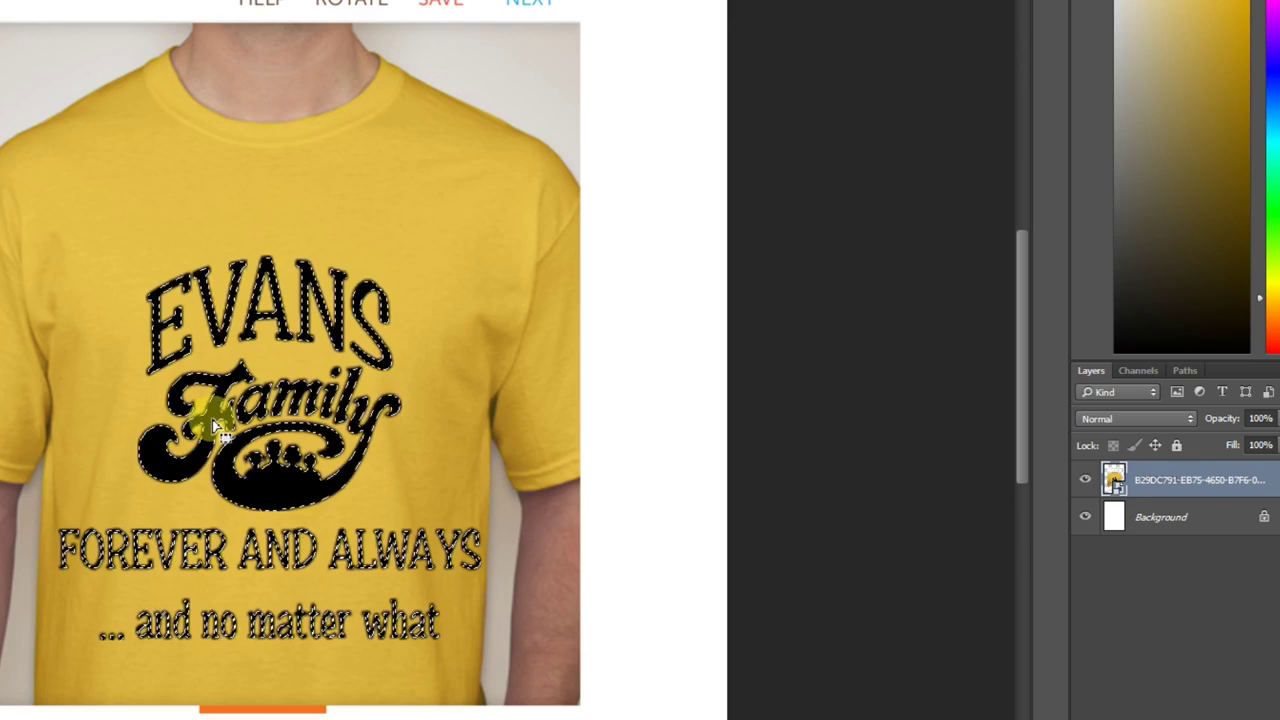
- Copy the selected black artwork to a new layer and hide the placed shirt image layer
right_click(372, 421)
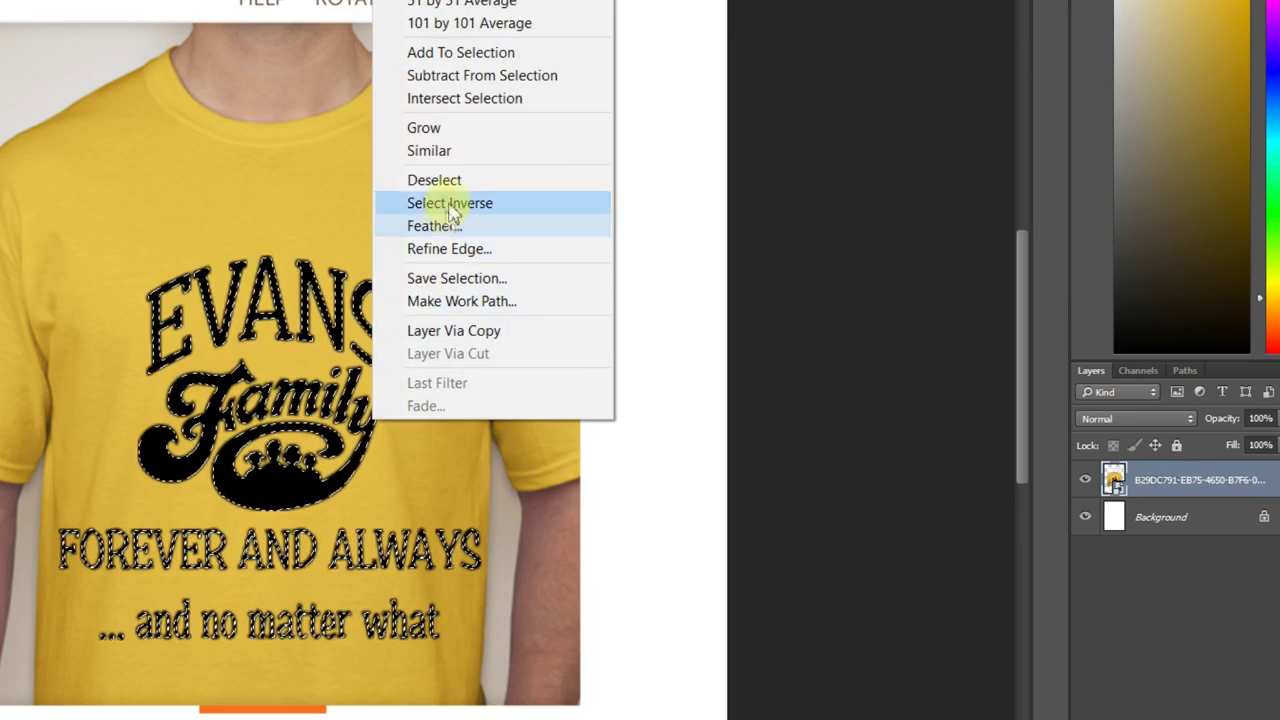
left_click(447, 335)
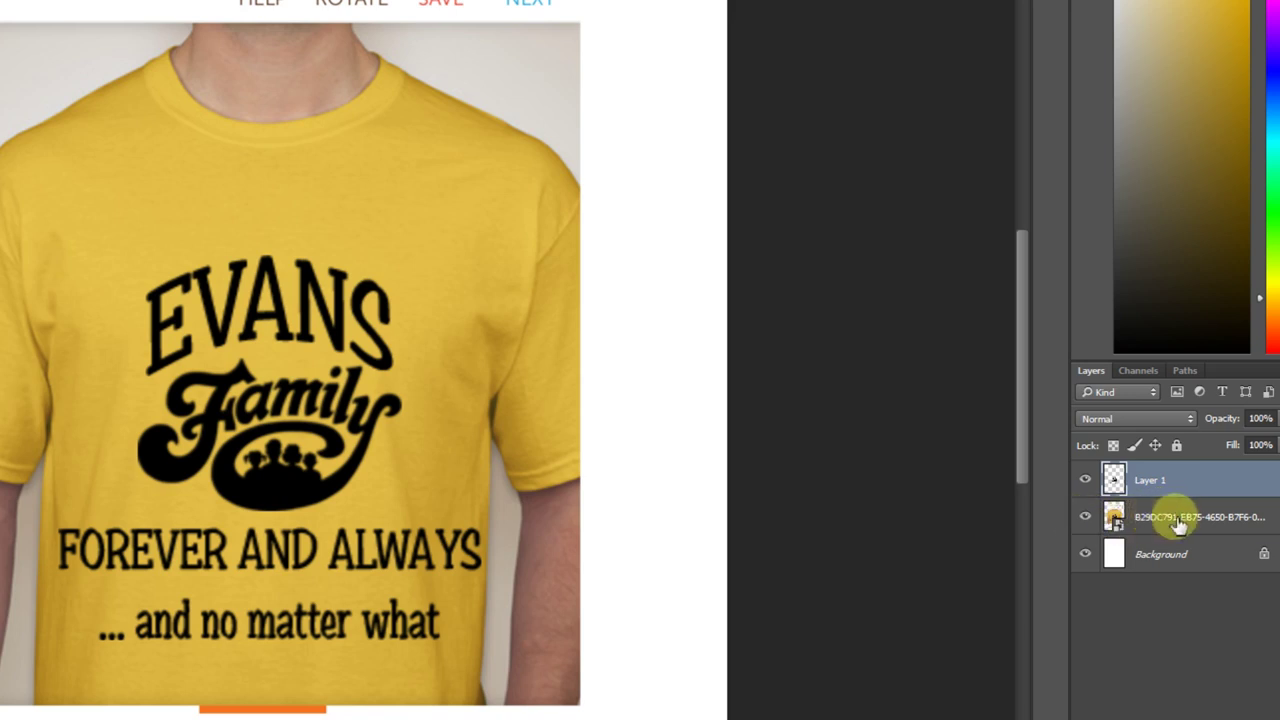
left_click(1086, 518)
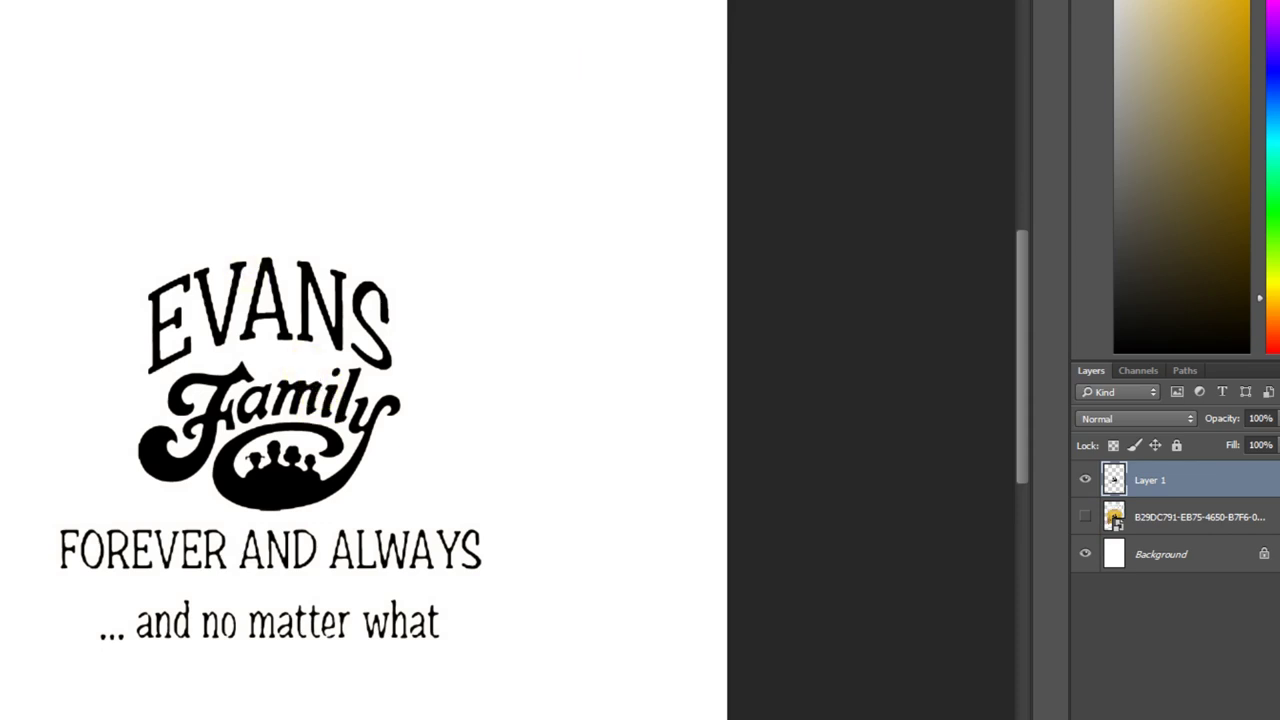
- Activate the Eraser tool and enlarge its soft round brush to 343 px
key("alt+v")
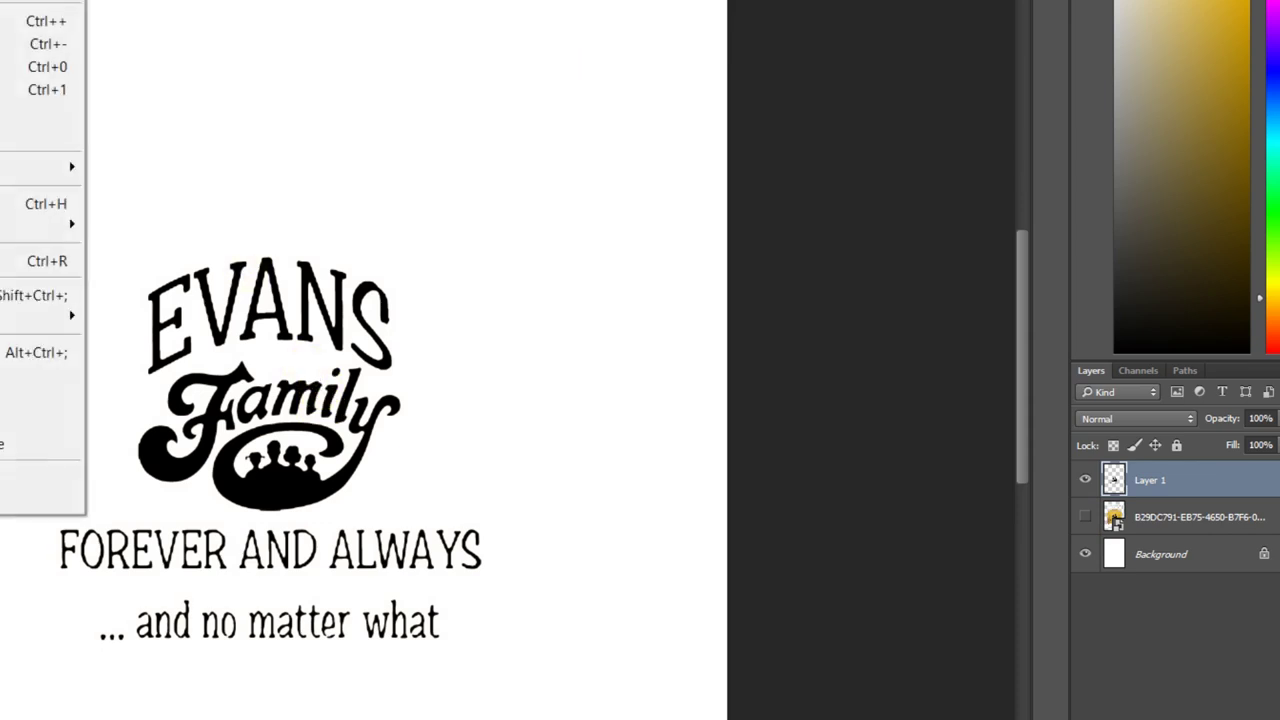
key("Down")
key("Down")
key("Return")
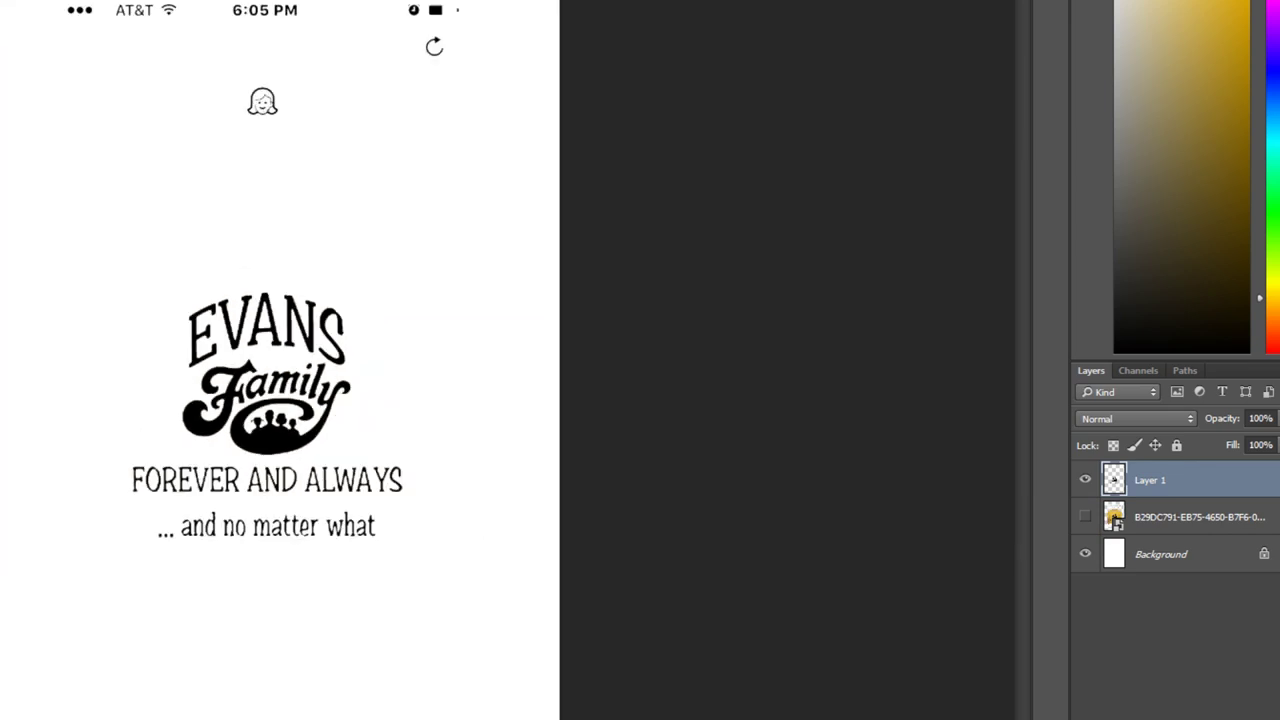
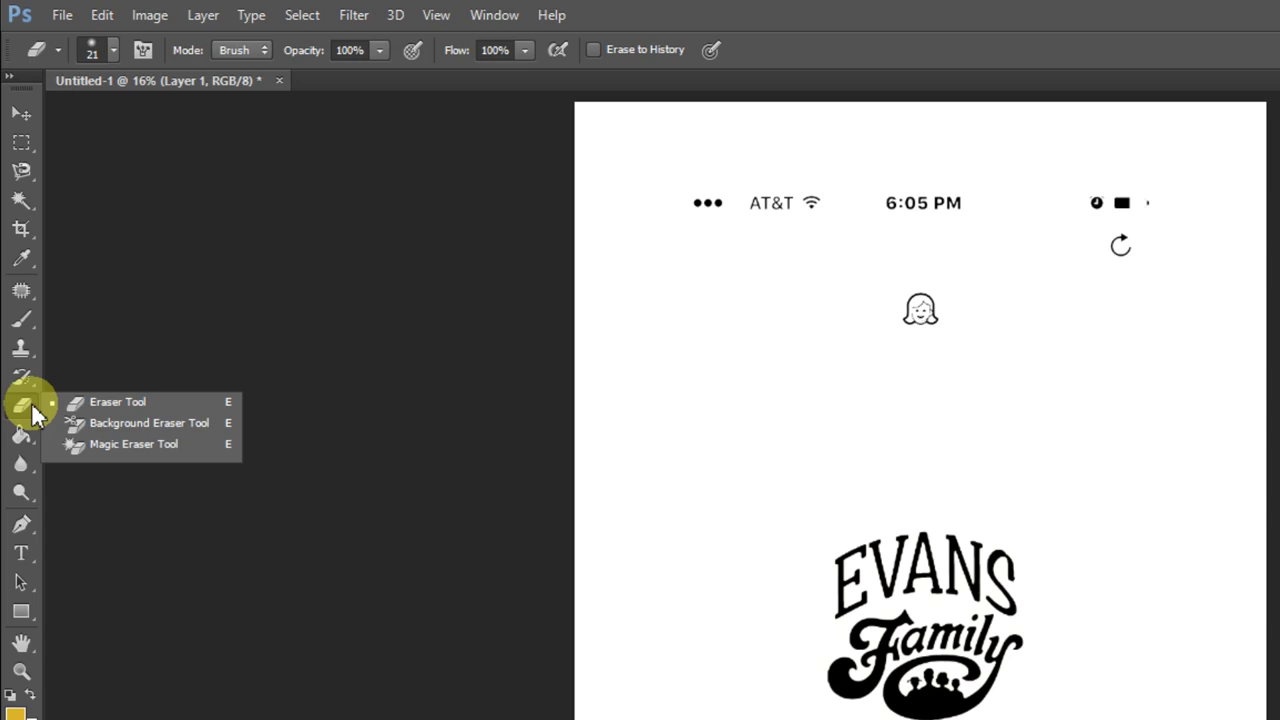
left_click(105, 401)
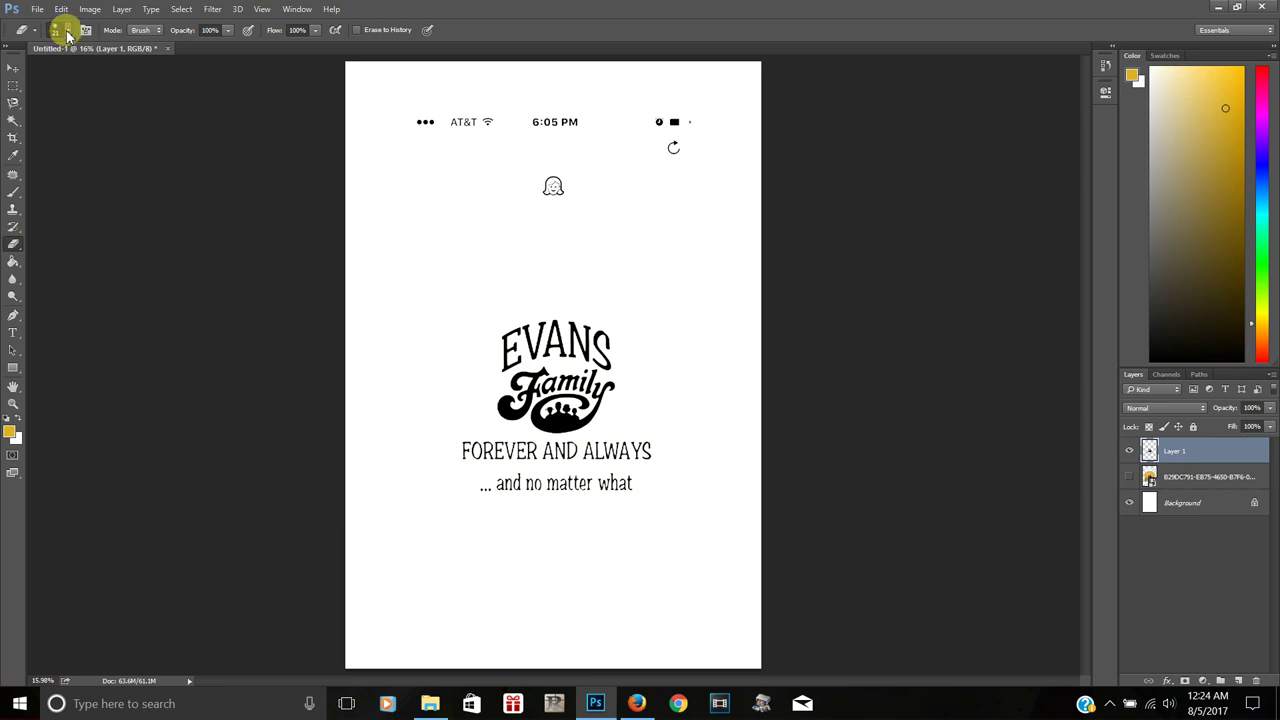
right_click(454, 239)
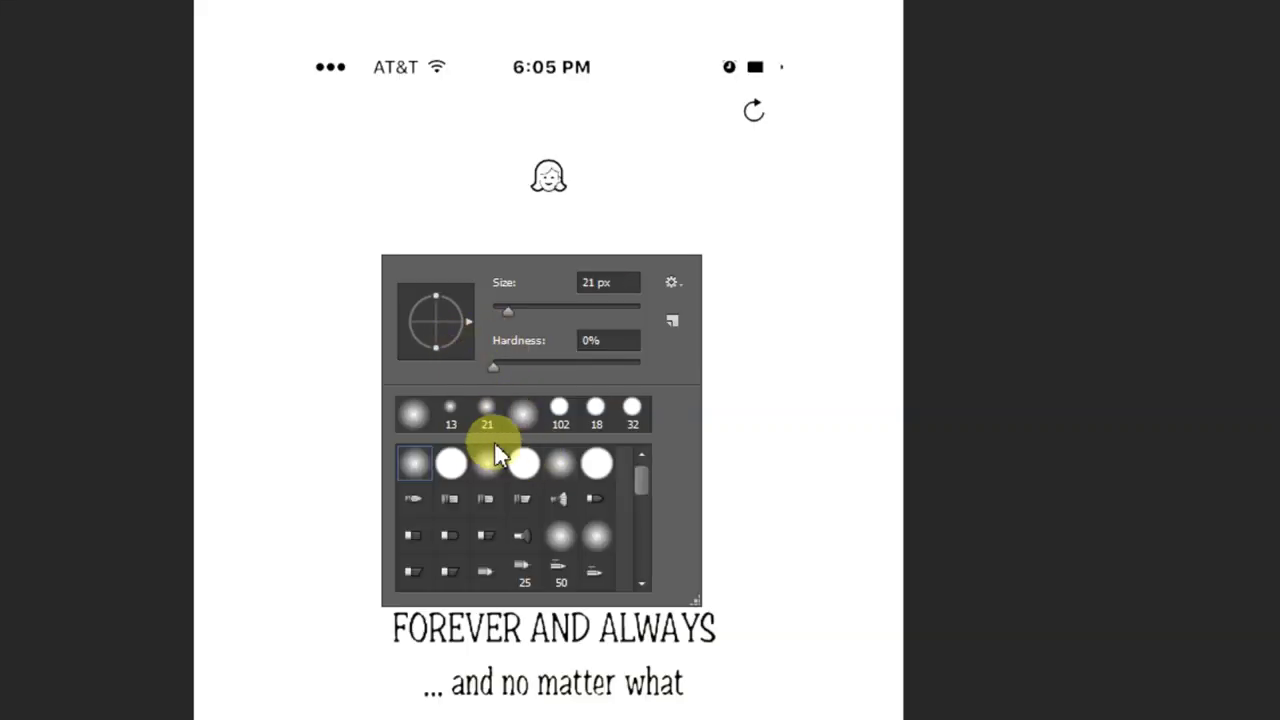
left_click_drag(510, 312, 525, 312)
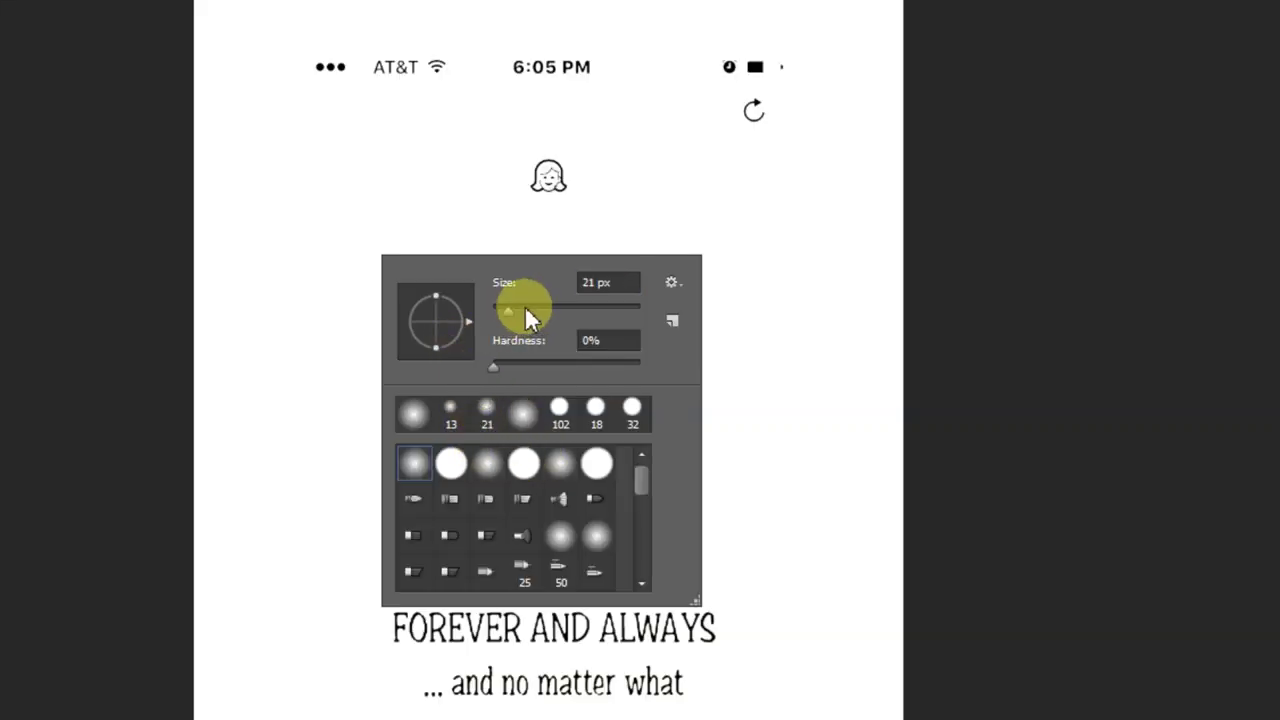
left_click(580, 310)
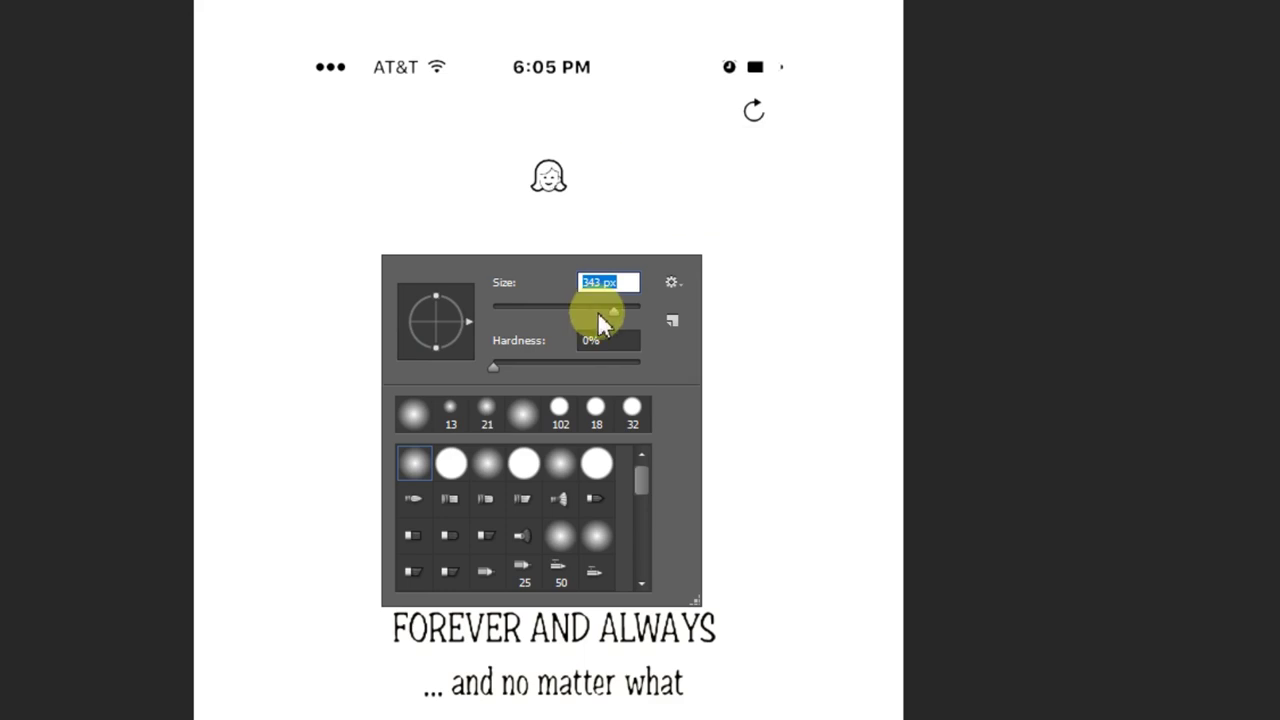
- Erase the phone status bar, the refresh arrow and the face icon above the logo on Layer 1
mouse_move(760, 112)
left_mouse_down()
mouse_move(741, 87)
mouse_move(750, 74)
mouse_move(716, 69)
mouse_move(762, 64)
left_mouse_up()
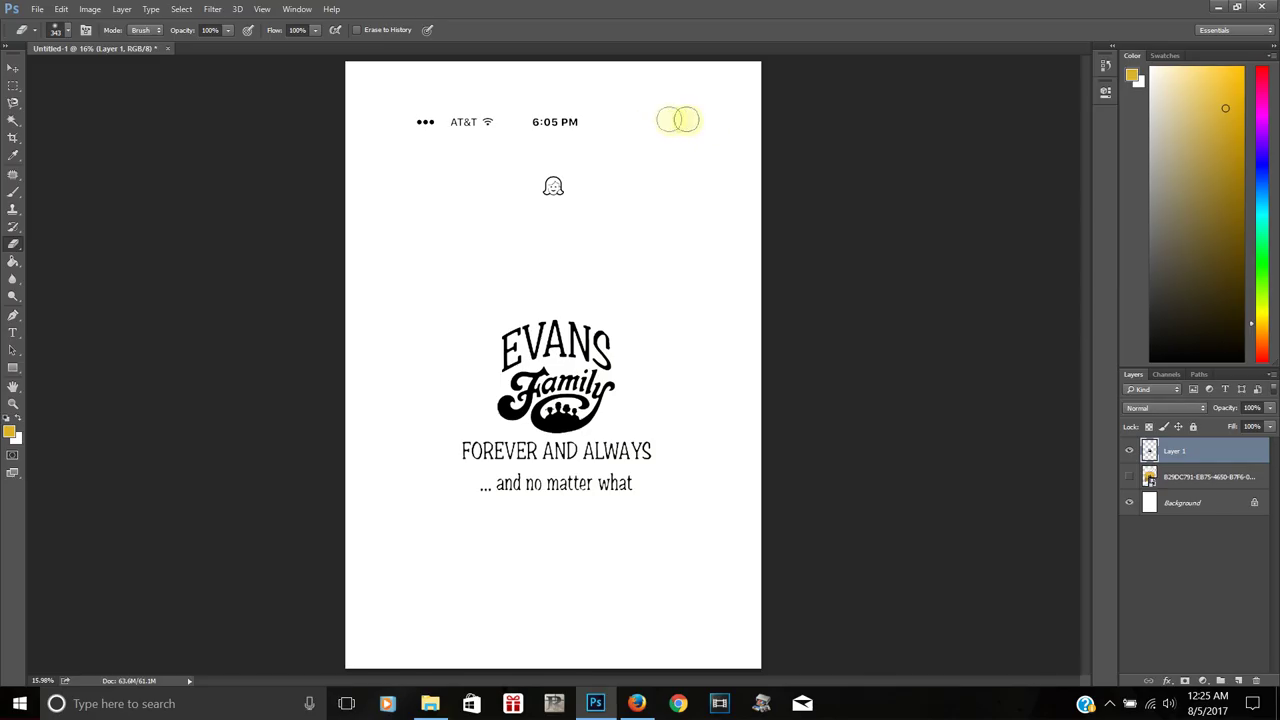
left_click_drag(686, 120, 399, 121)
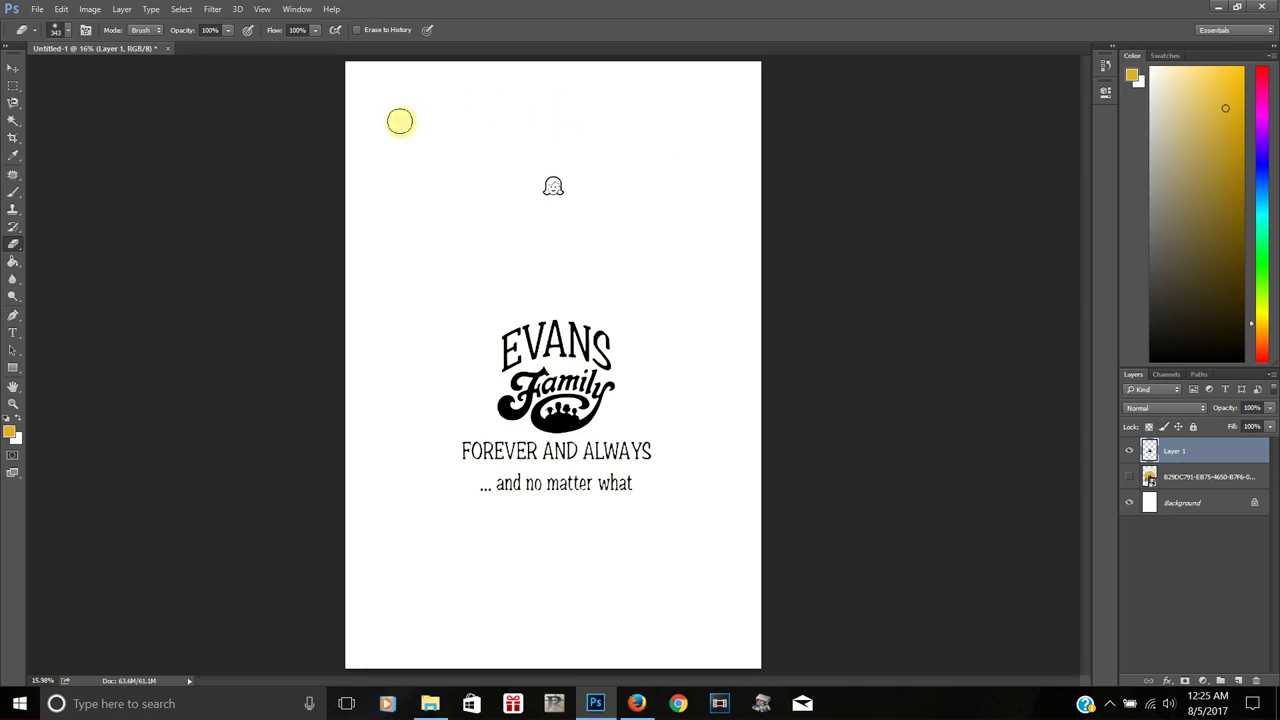
mouse_move(549, 177)
left_mouse_down()
mouse_move(609, 182)
mouse_move(550, 200)
left_mouse_up()
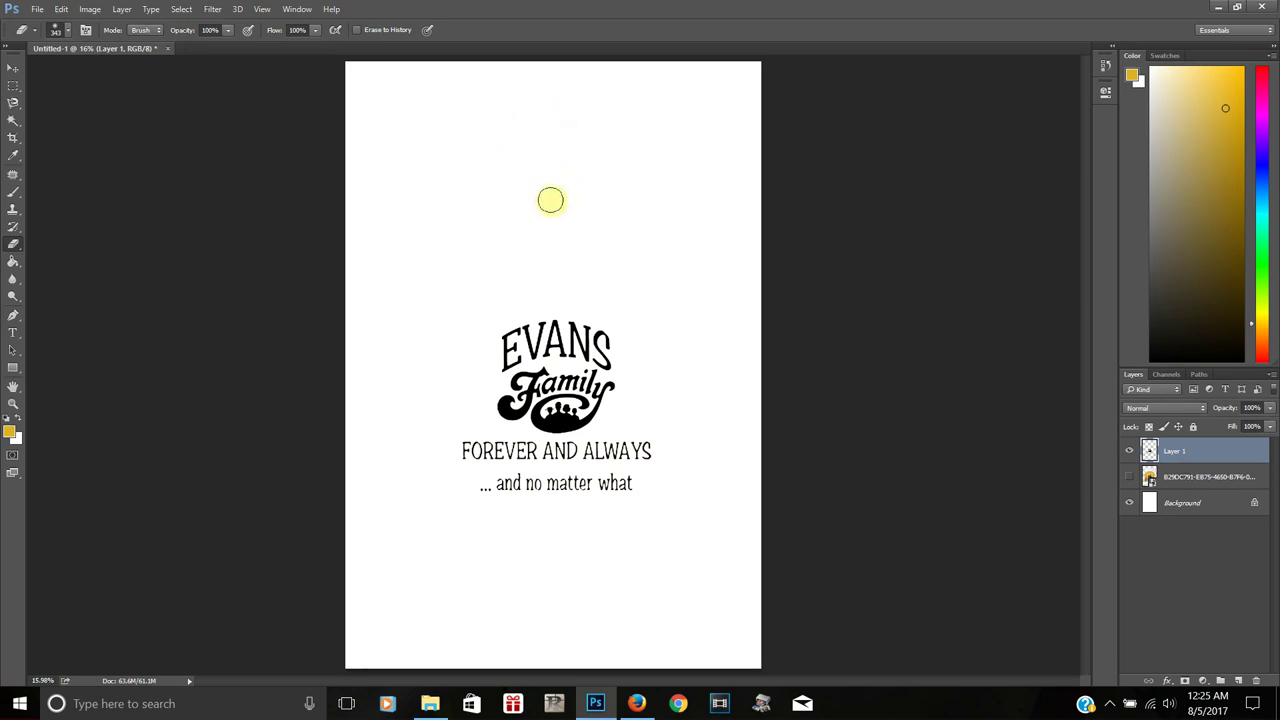
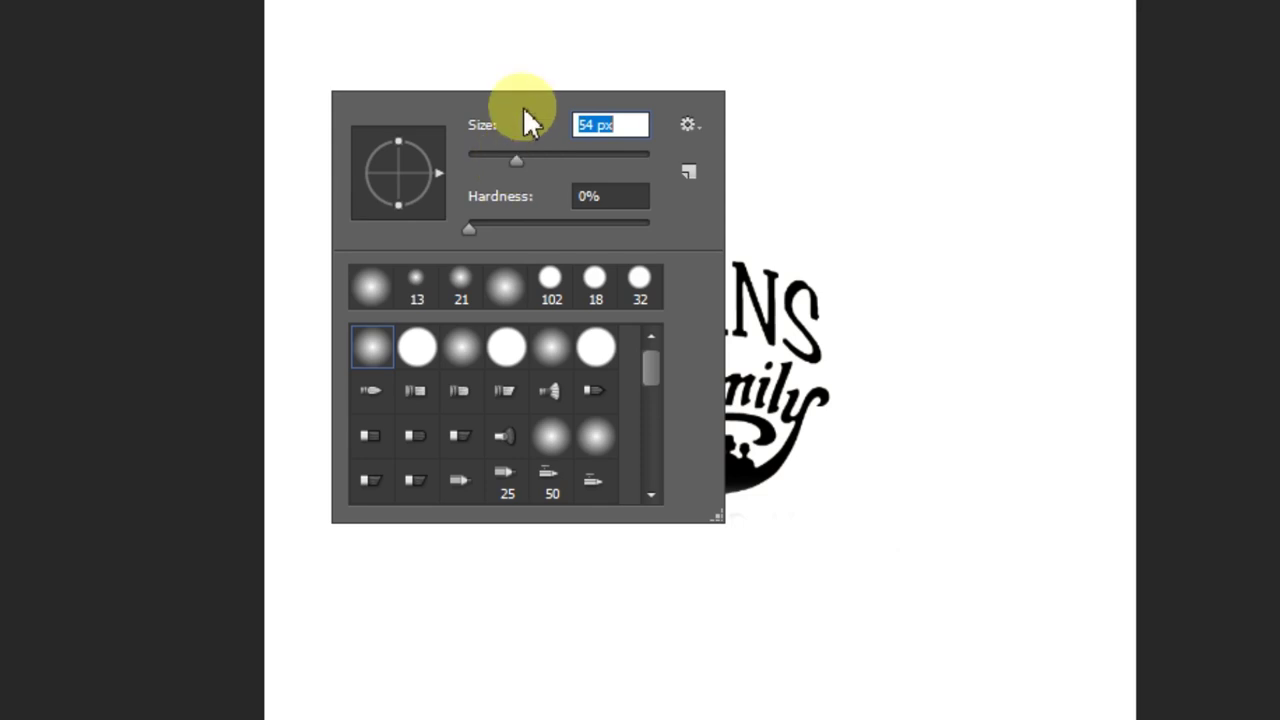
- Erase the leftover traces of the slogan below the logo with a 54 px soft Eraser
left_click(835, 572)
mouse_move(835, 572)
left_mouse_down()
mouse_move(773, 557)
mouse_move(766, 539)
mouse_move(686, 543)
mouse_move(766, 547)
mouse_move(771, 527)
mouse_move(754, 545)
mouse_move(682, 545)
left_mouse_up()
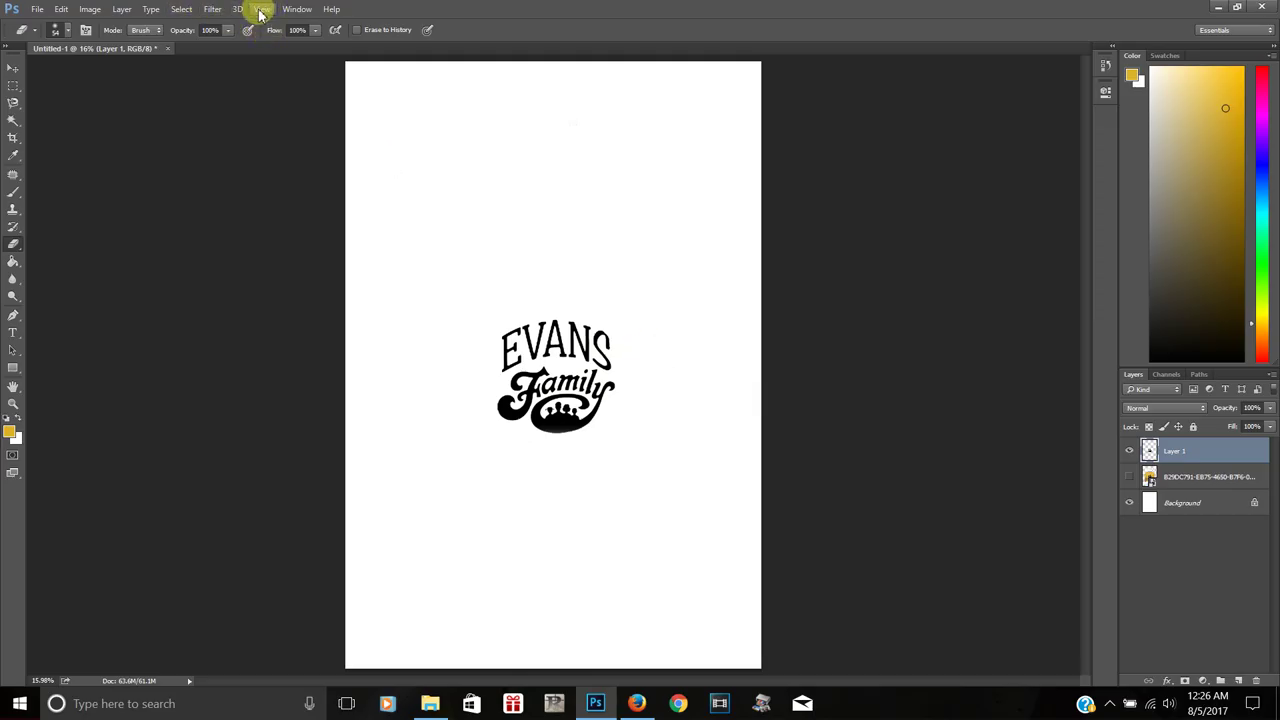
left_click(262, 12)
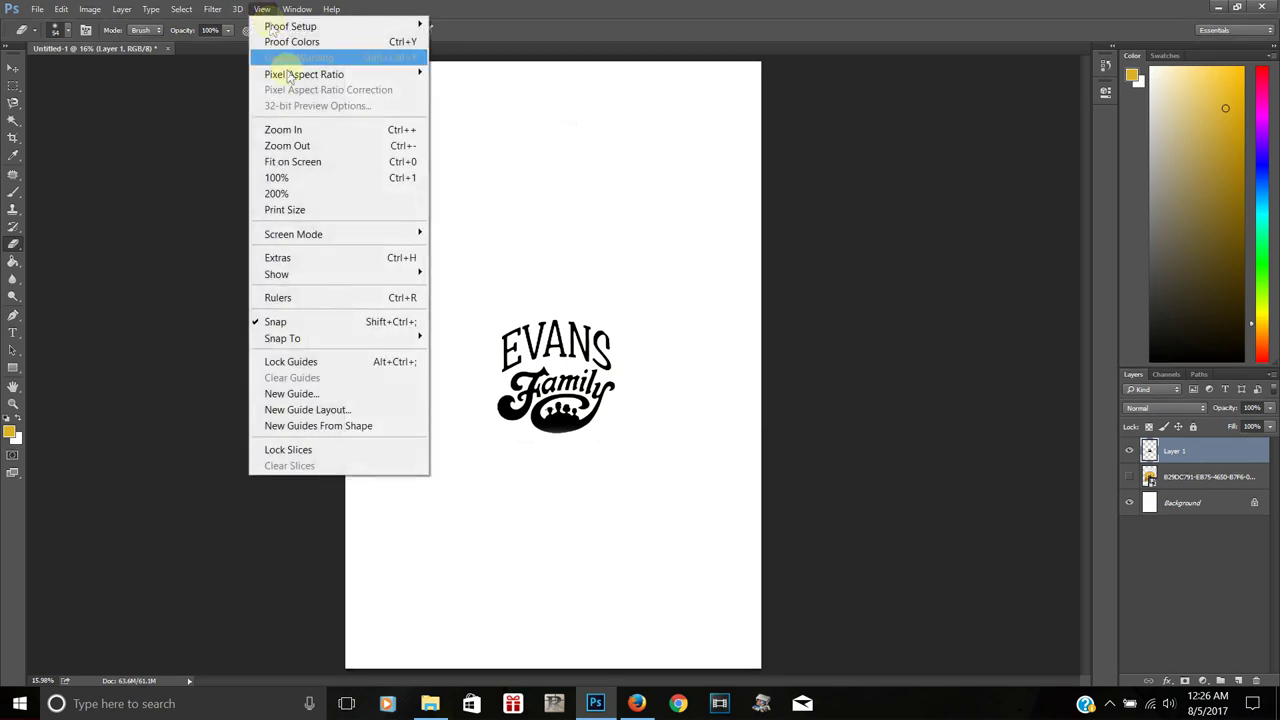
left_click(303, 135)
left_click(262, 10)
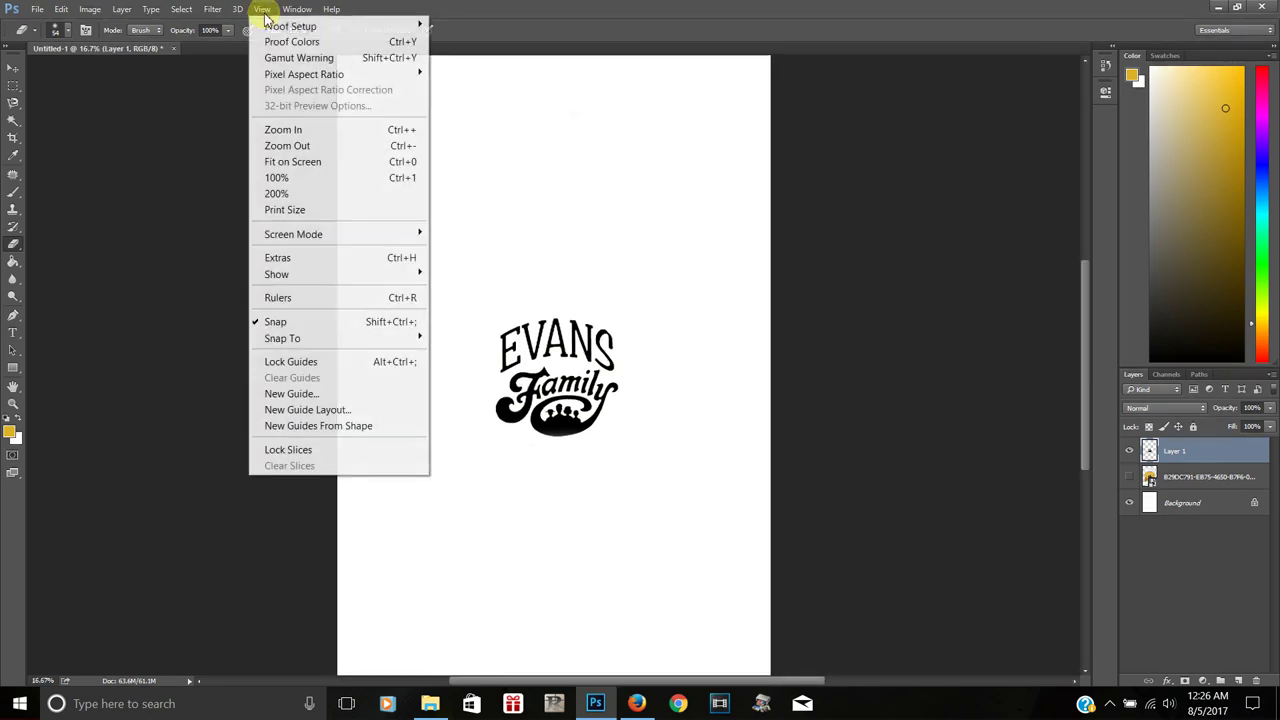
left_click(295, 131)
left_click(264, 10)
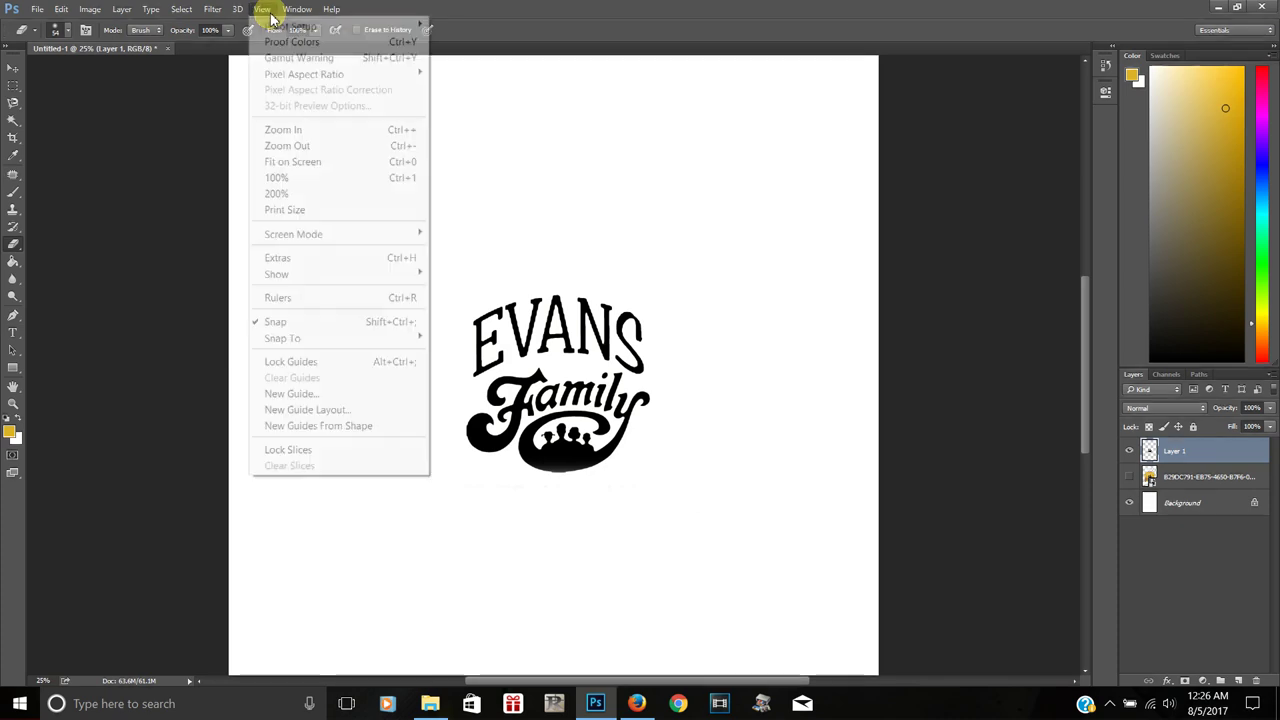
left_click(287, 131)
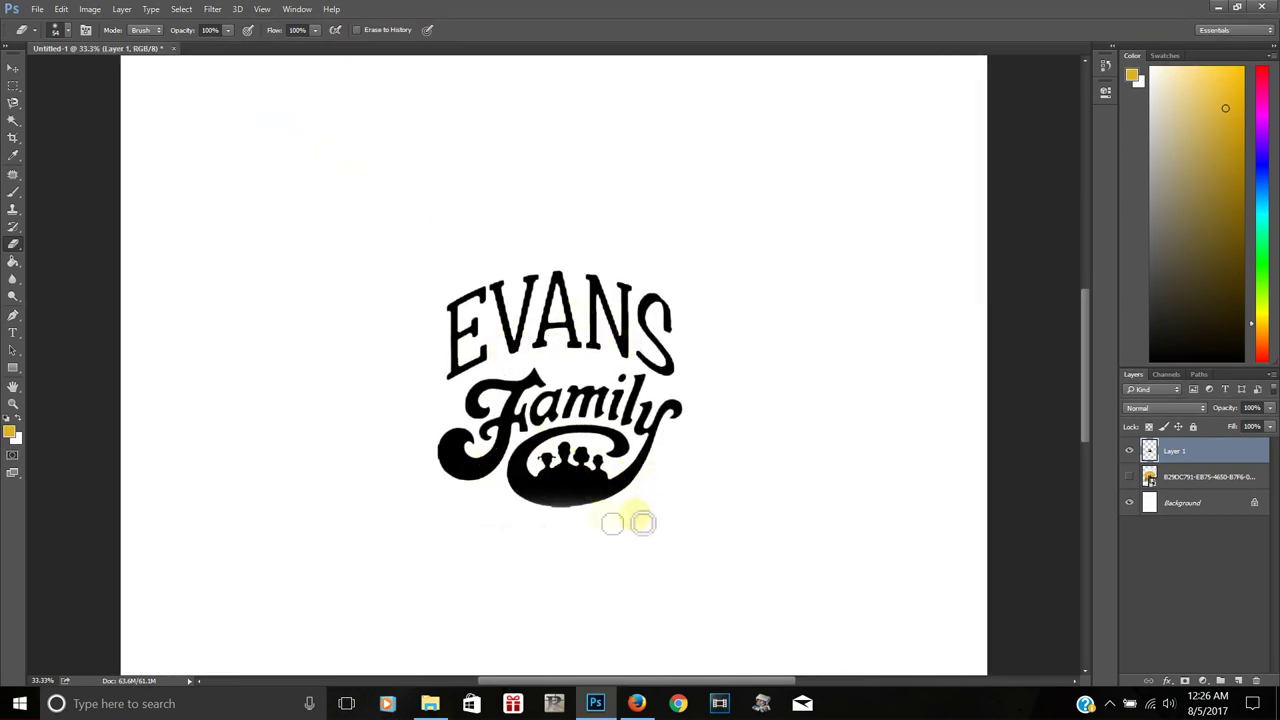
- Add a Color Overlay in near-black (#010101) to the logo layer through its blending options
right_click(1174, 453)
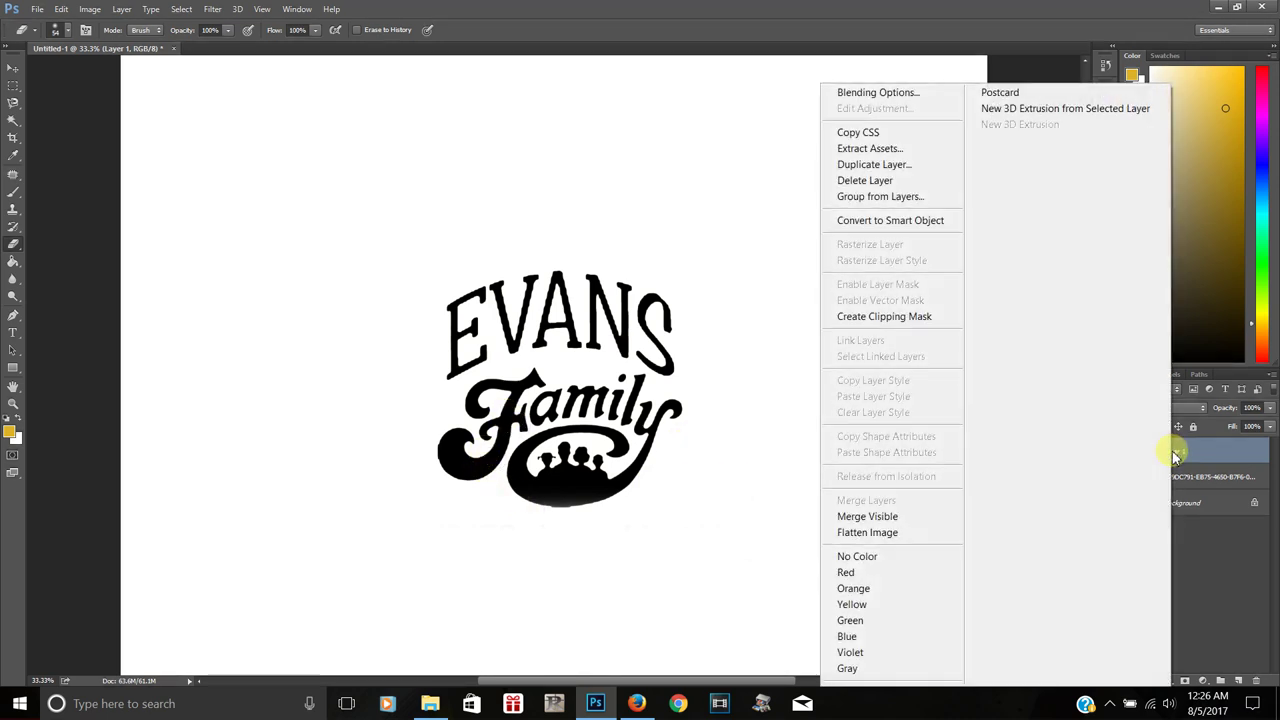
left_click(1130, 52)
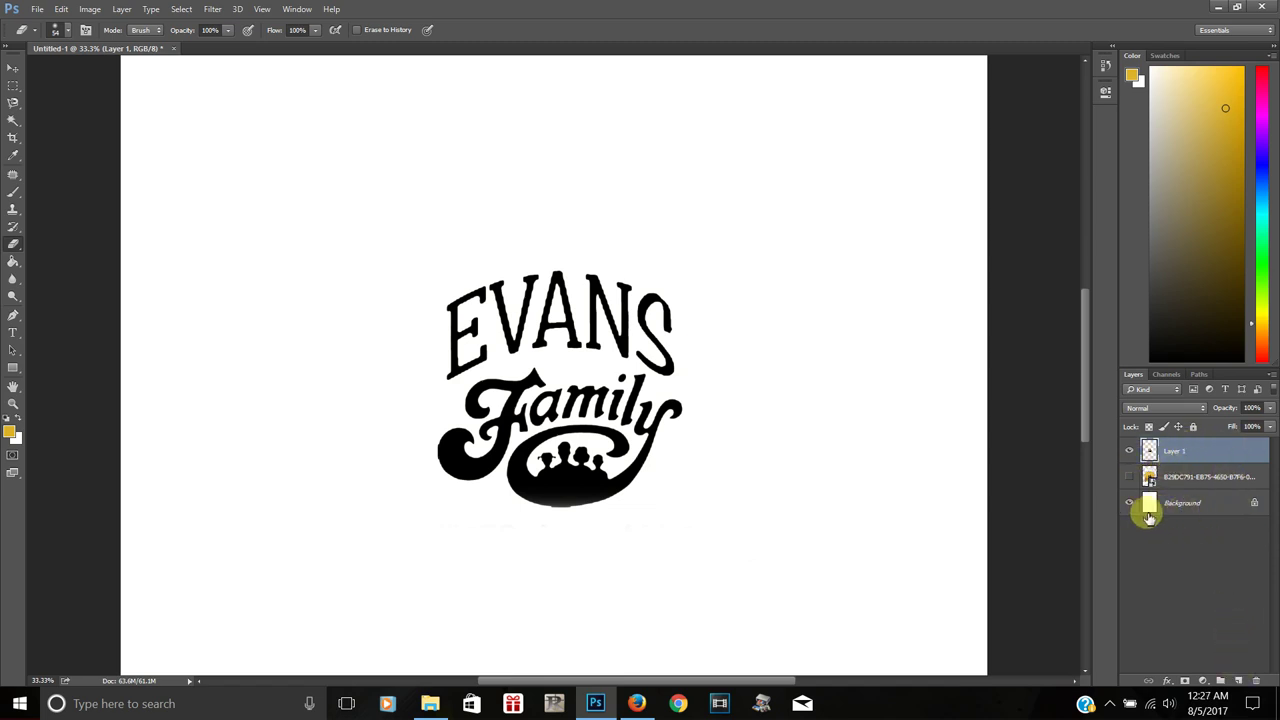
left_click(1128, 478)
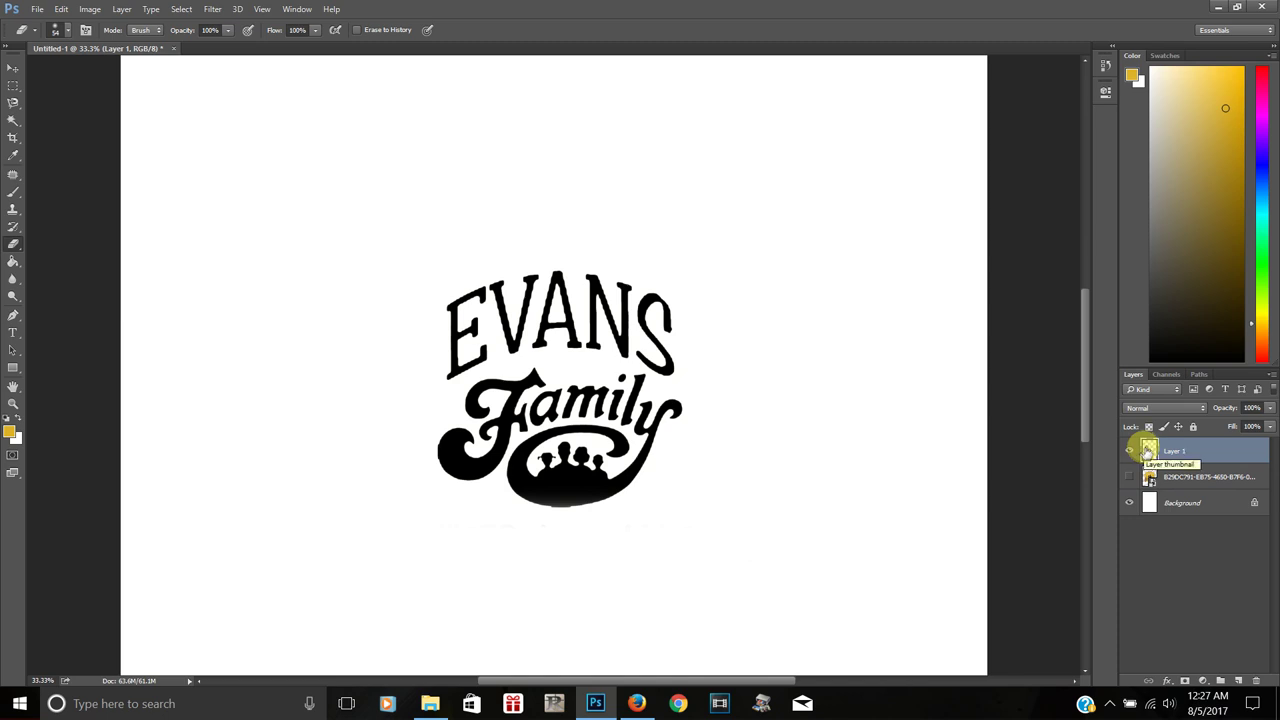
double_click(1176, 452)
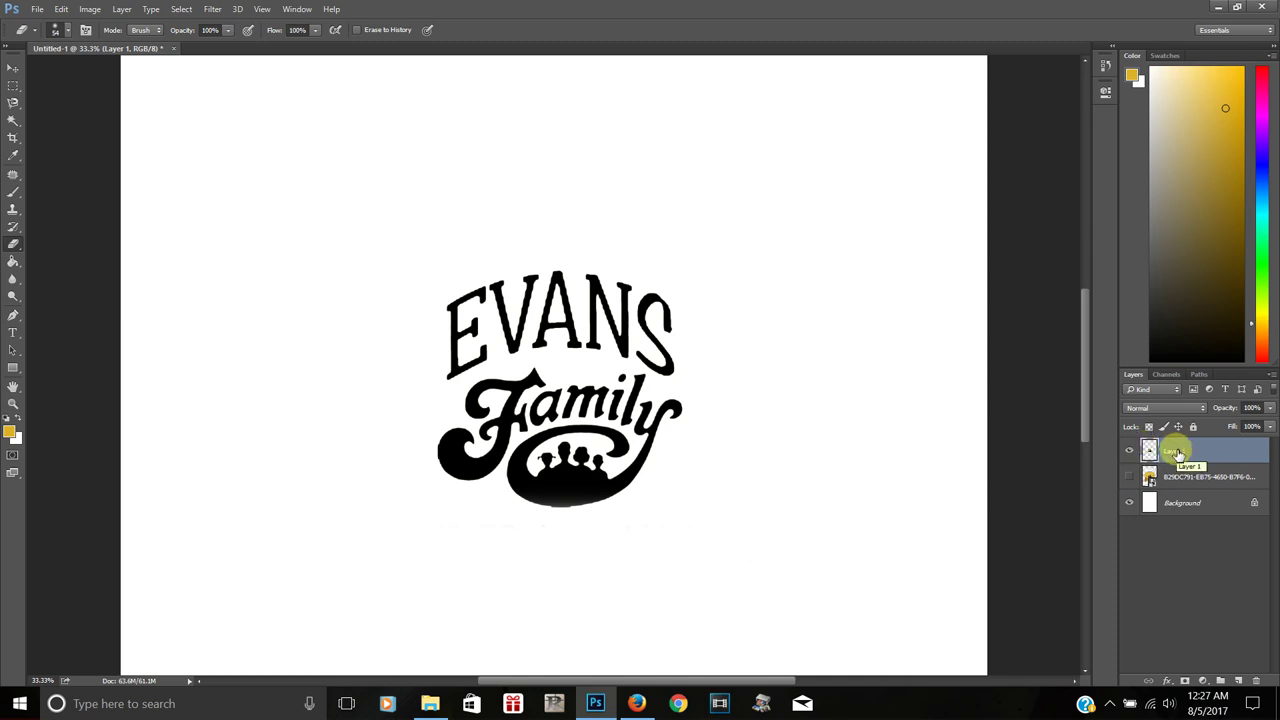
right_click(1178, 455)
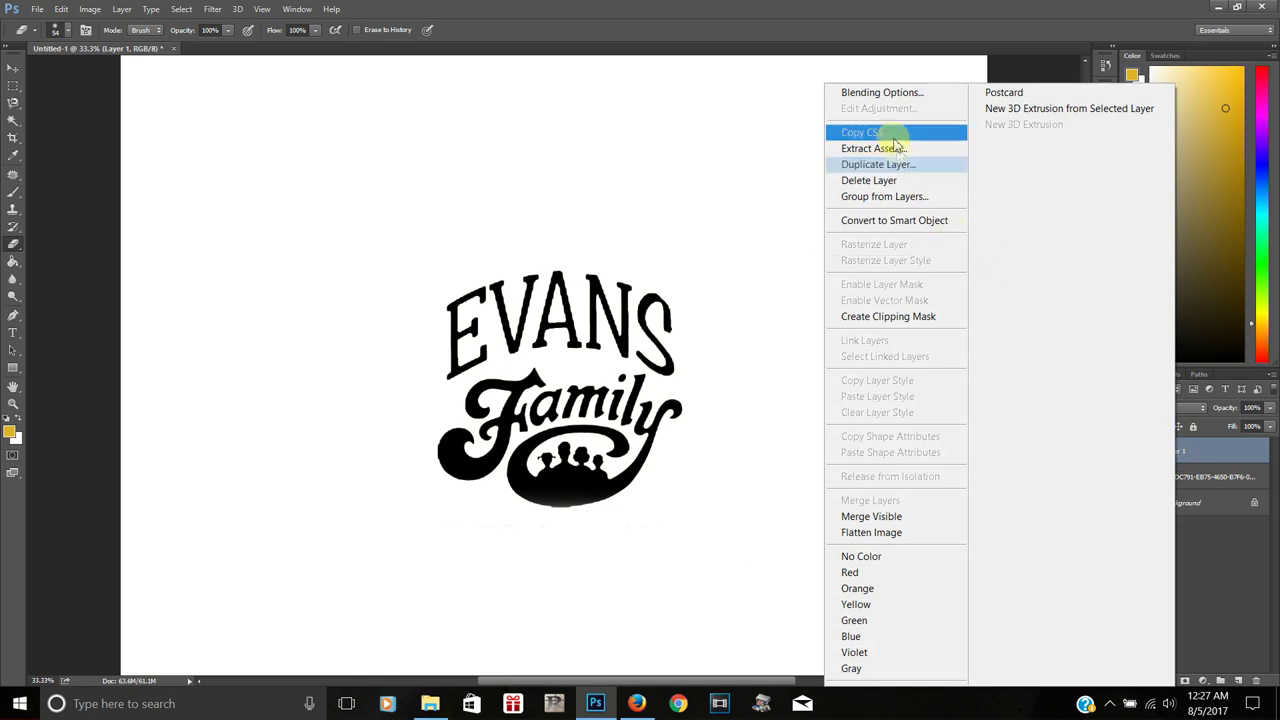
left_click(888, 95)
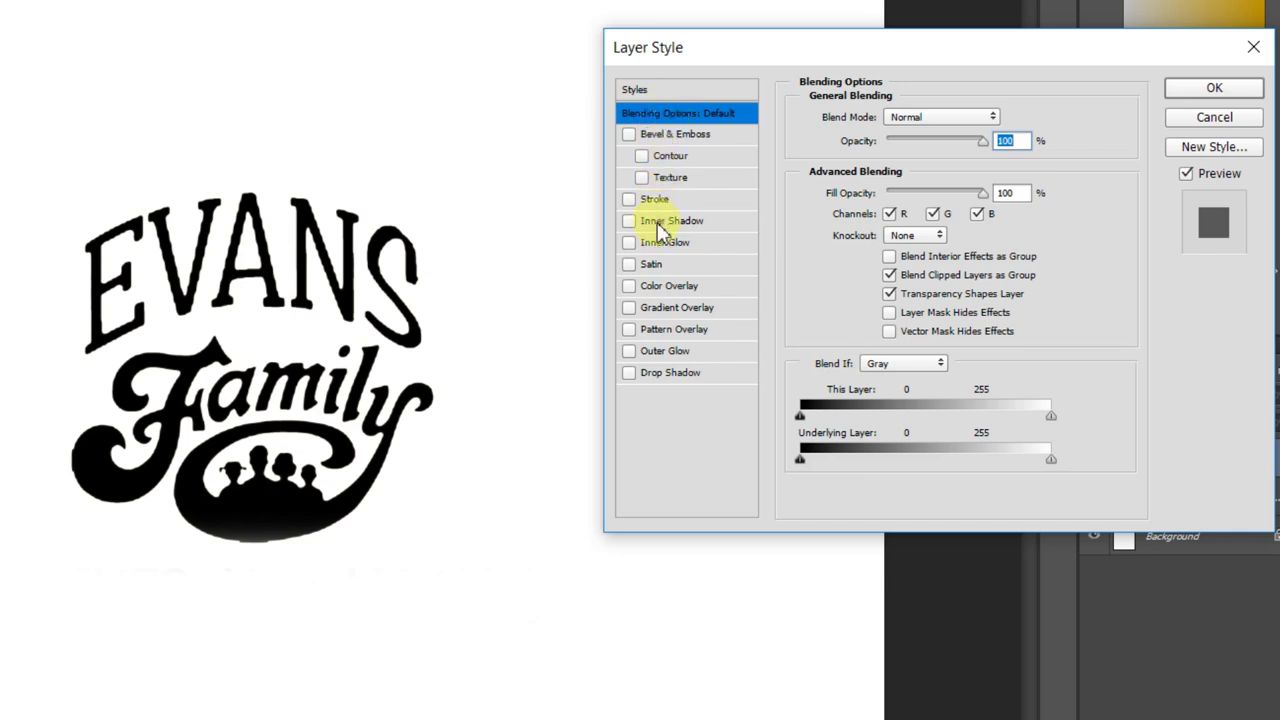
left_click(632, 289)
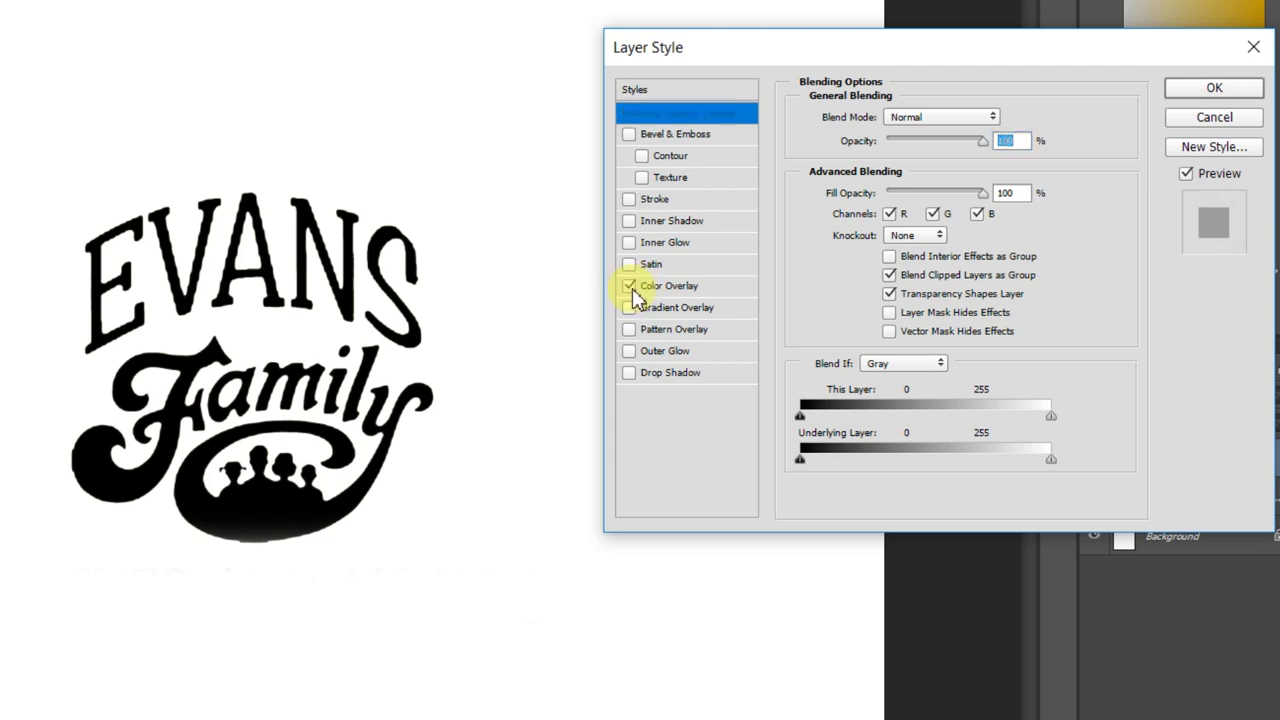
left_click(668, 290)
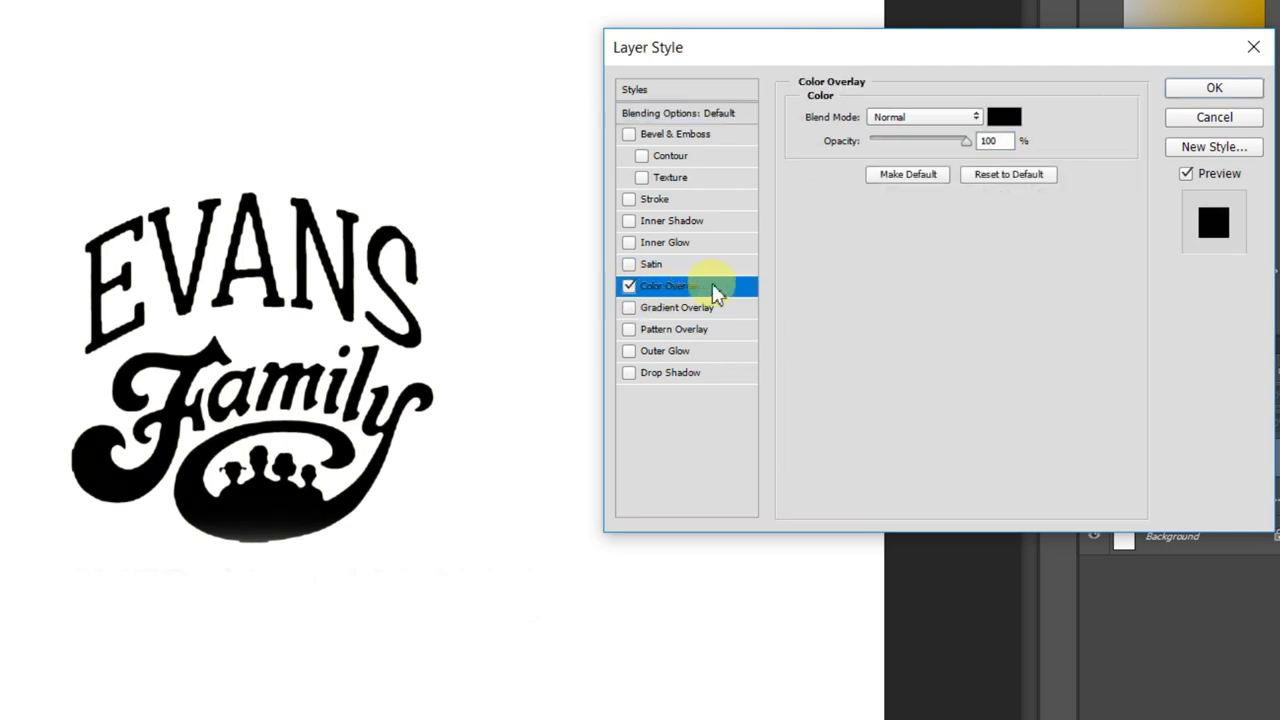
left_click(1004, 118)
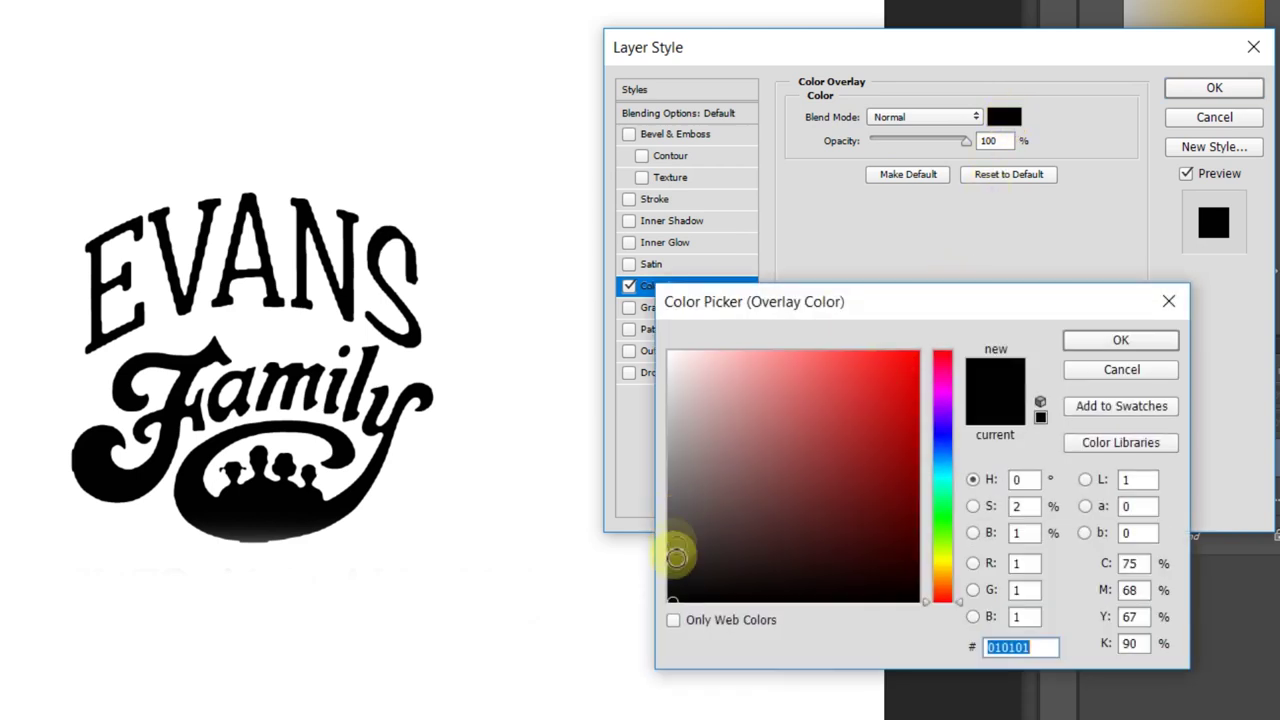
left_click(1095, 344)
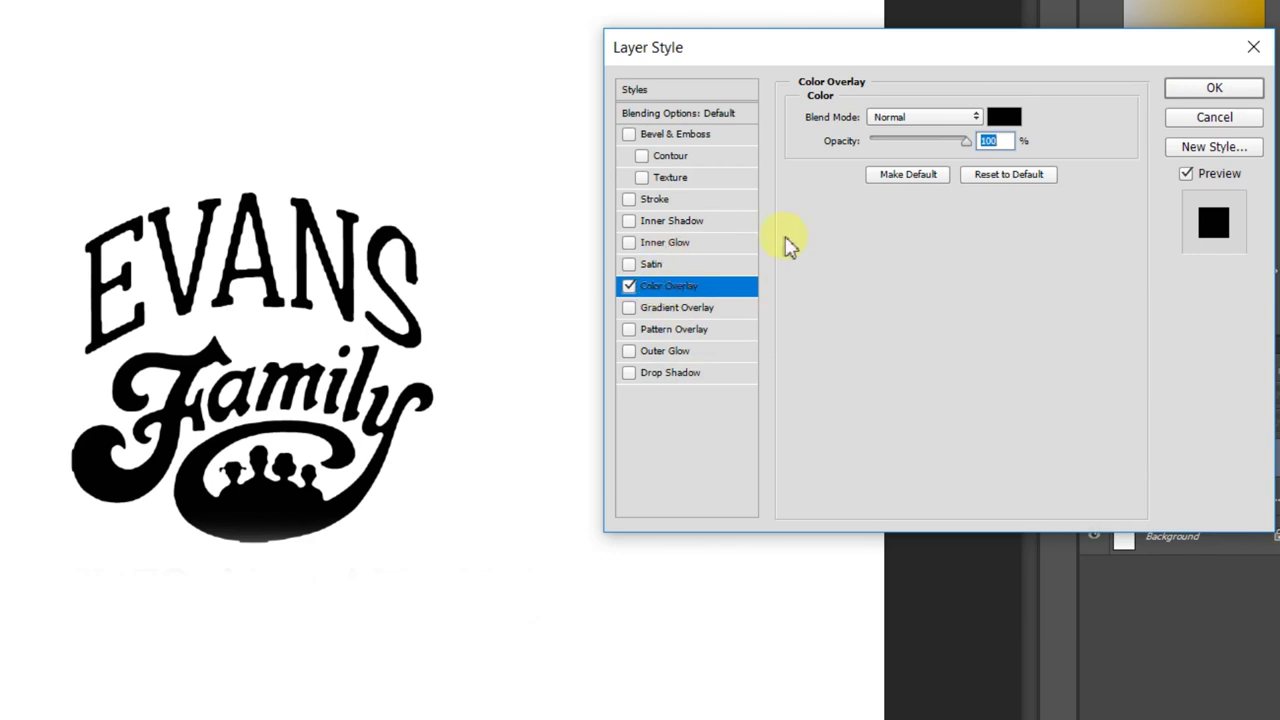
- Add a Stroke to the logo layer, apply the style, and erase the outlined stray specks below the logo
left_click(629, 199)
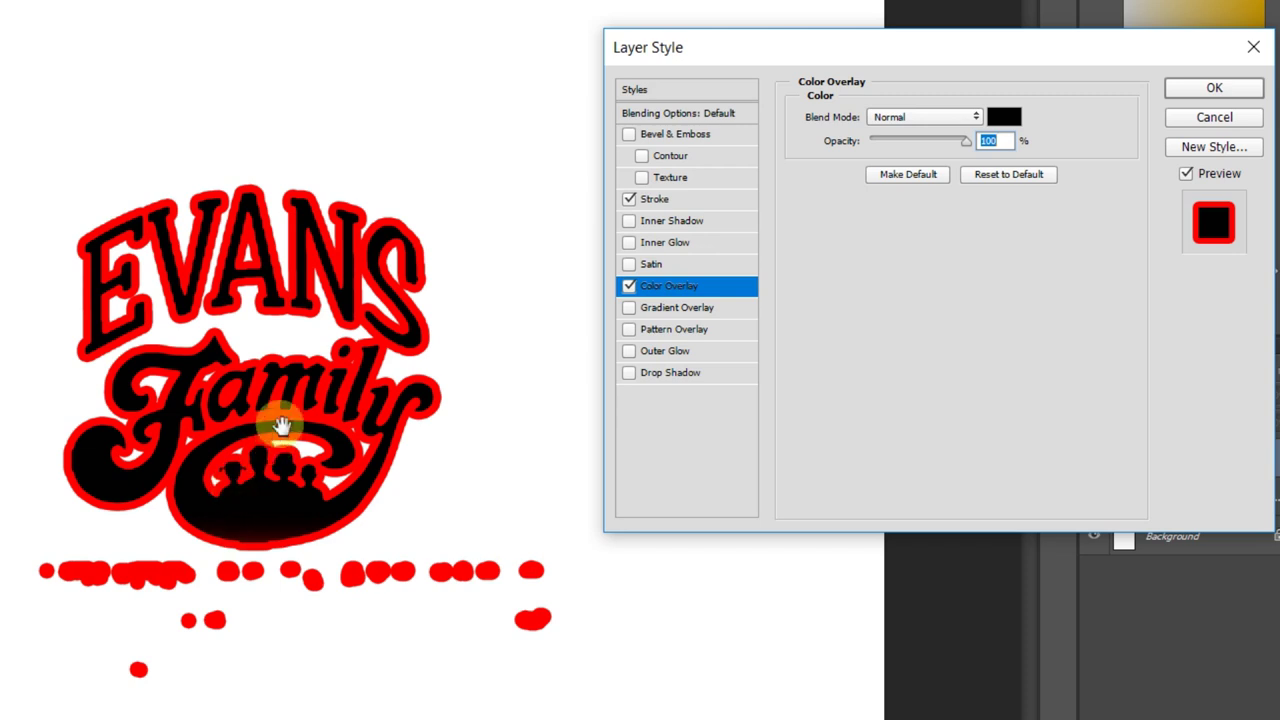
left_click(1213, 92)
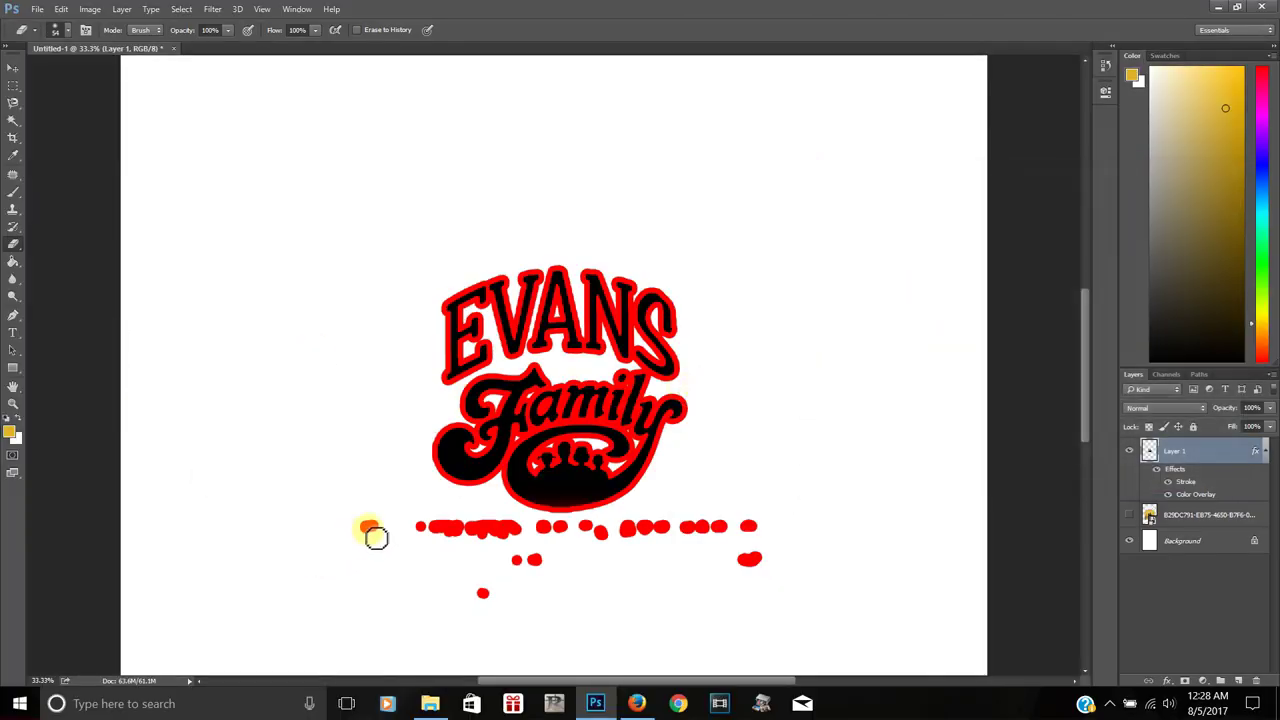
mouse_move(431, 534)
left_mouse_down()
mouse_move(368, 534)
mouse_move(522, 533)
mouse_move(550, 561)
mouse_move(521, 565)
mouse_move(546, 574)
mouse_move(531, 566)
mouse_move(485, 601)
mouse_move(513, 610)
mouse_move(506, 594)
mouse_move(485, 604)
mouse_move(557, 543)
mouse_move(549, 536)
mouse_move(763, 534)
mouse_move(749, 563)
mouse_move(759, 570)
mouse_move(719, 566)
left_mouse_up()
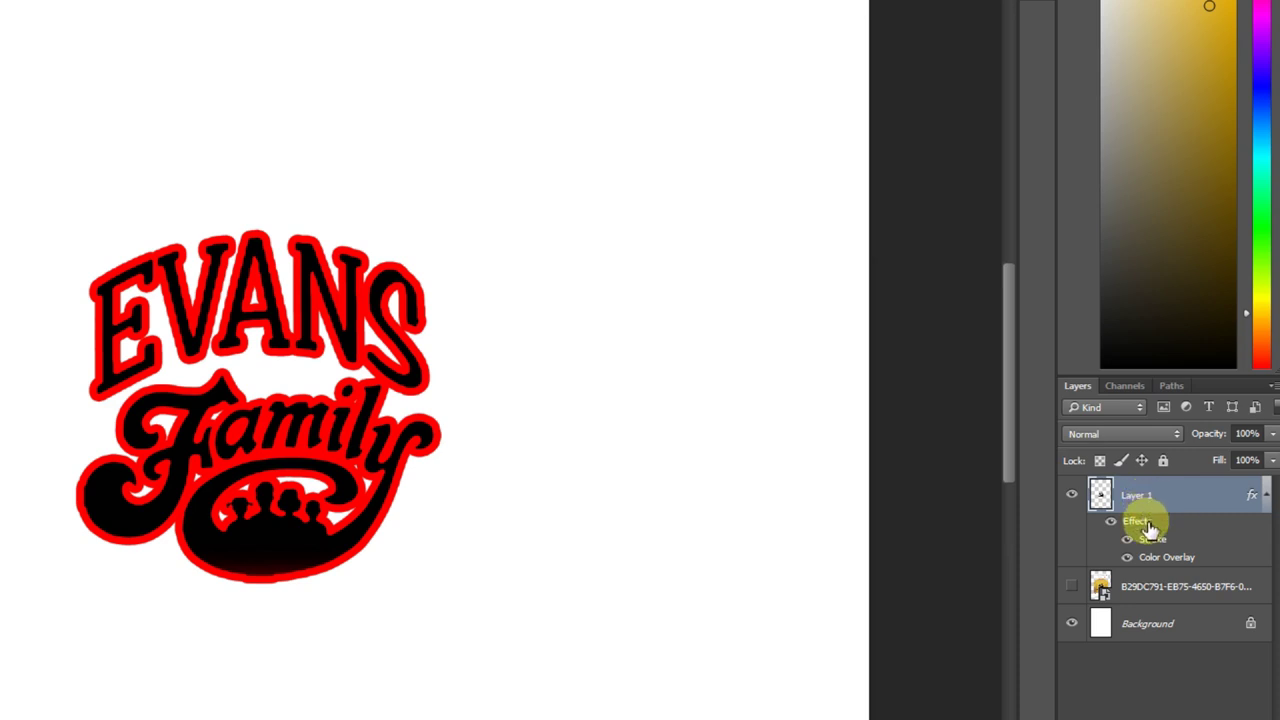
- Reopen the logo layer's style settings and set the Stroke color to black
double_click(1148, 527)
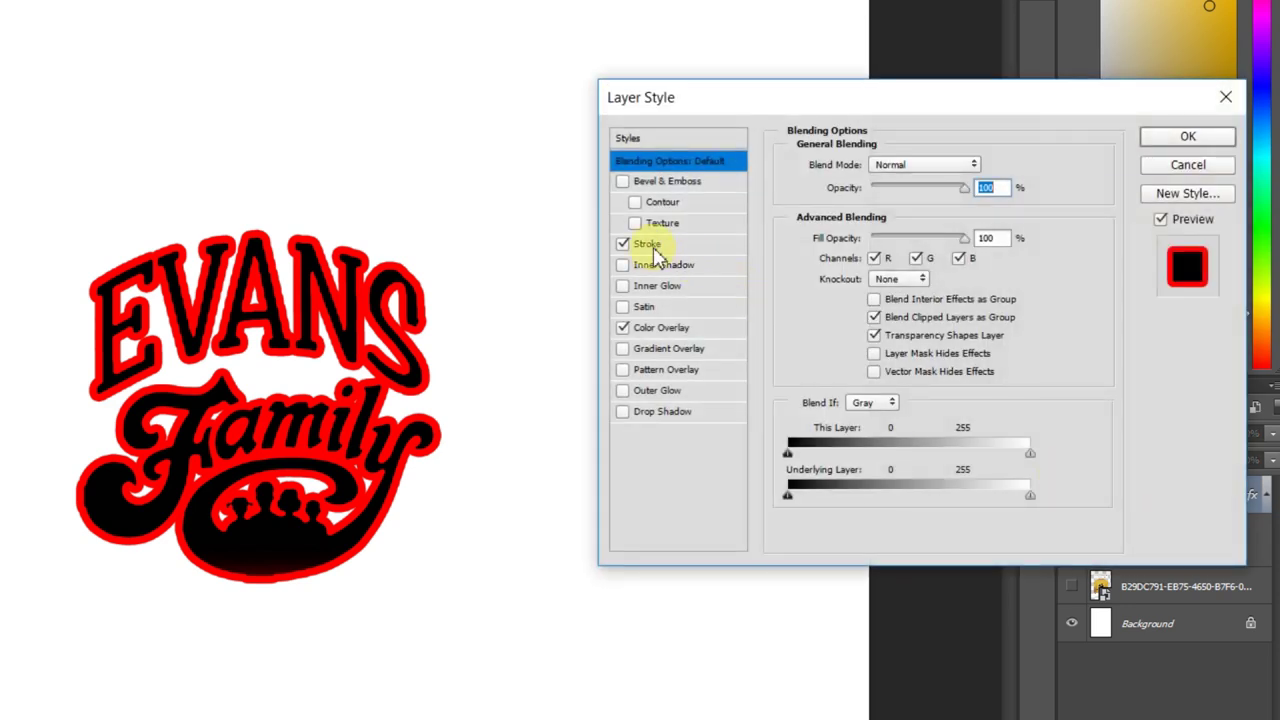
left_click(648, 245)
left_click(832, 298)
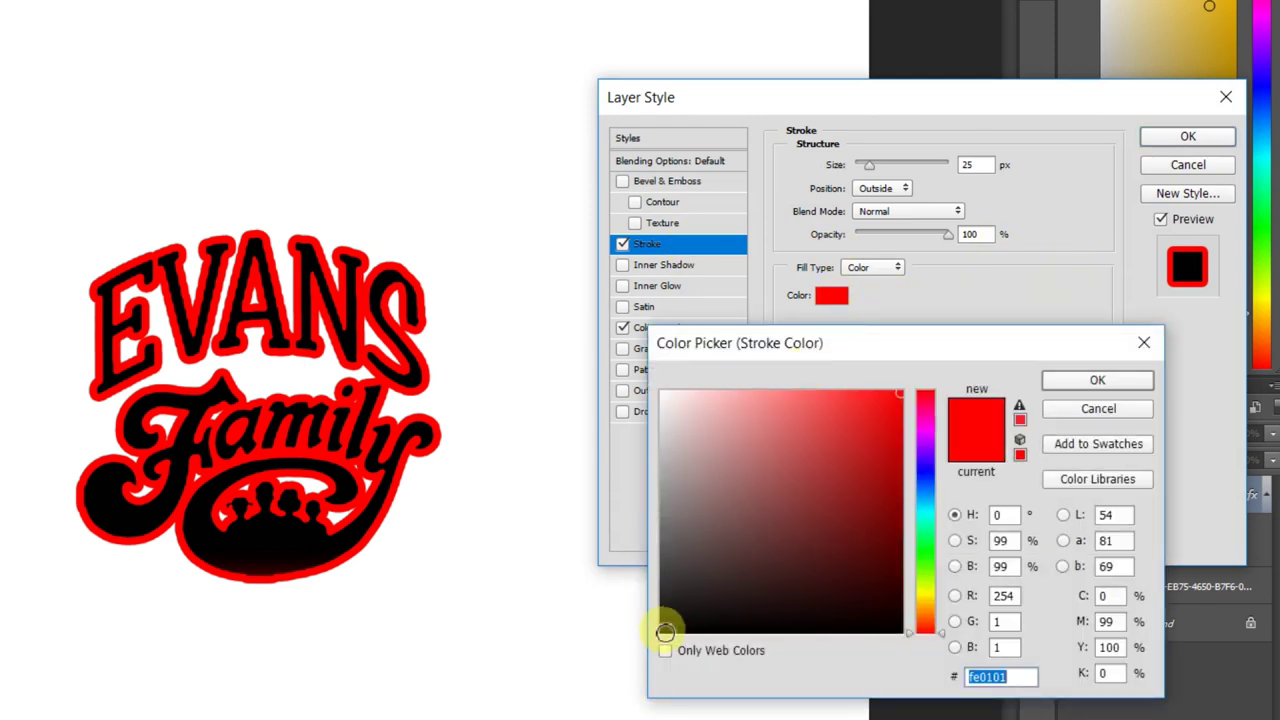
left_click(664, 632)
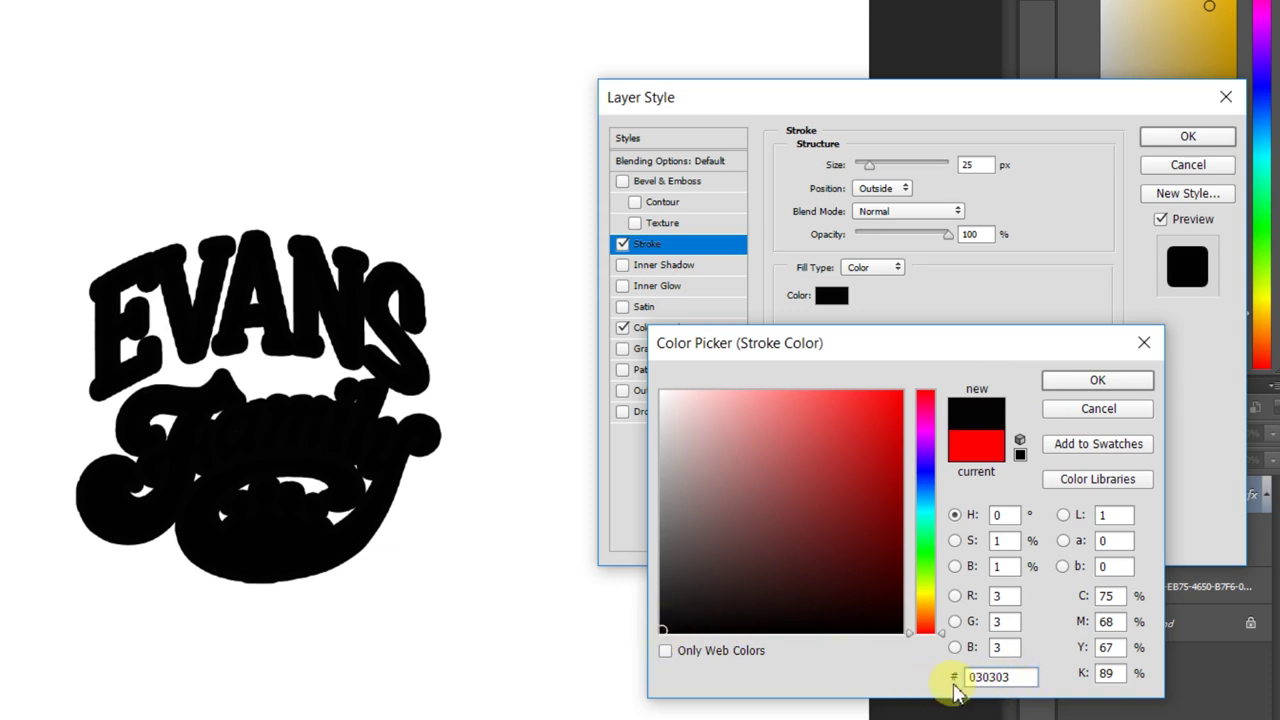
left_click_drag(976, 686, 1006, 686)
left_click(1008, 684)
left_click_drag(1024, 680, 910, 686)
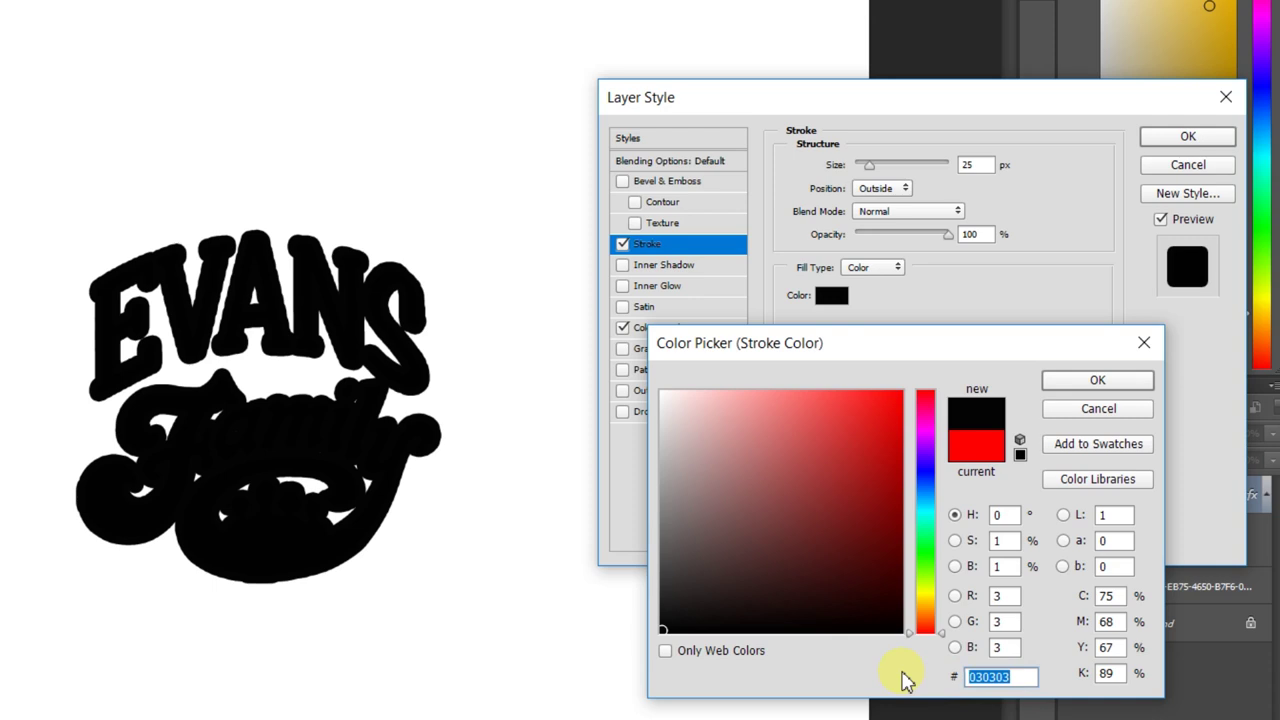
type("00")
left_click(1099, 382)
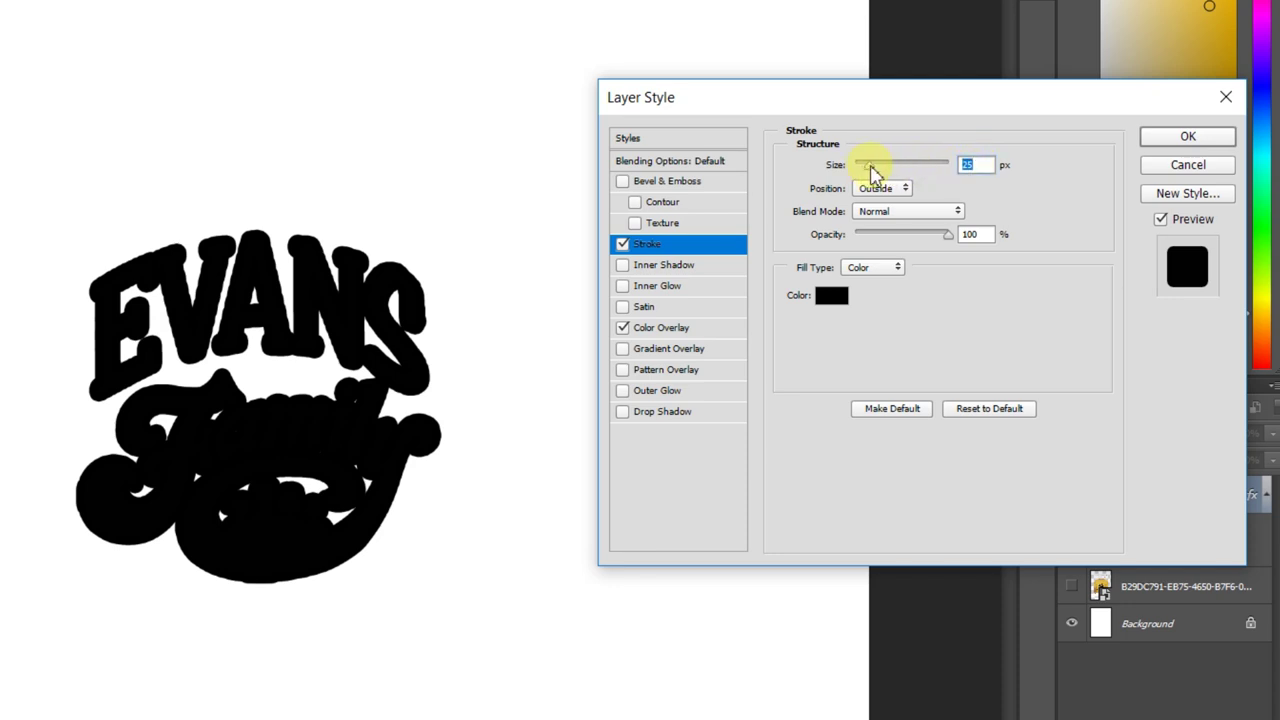
- Set the logo layer's Stroke size to 7 px and apply the layer style
left_click_drag(871, 168, 870, 170)
left_click_drag(871, 170, 874, 172)
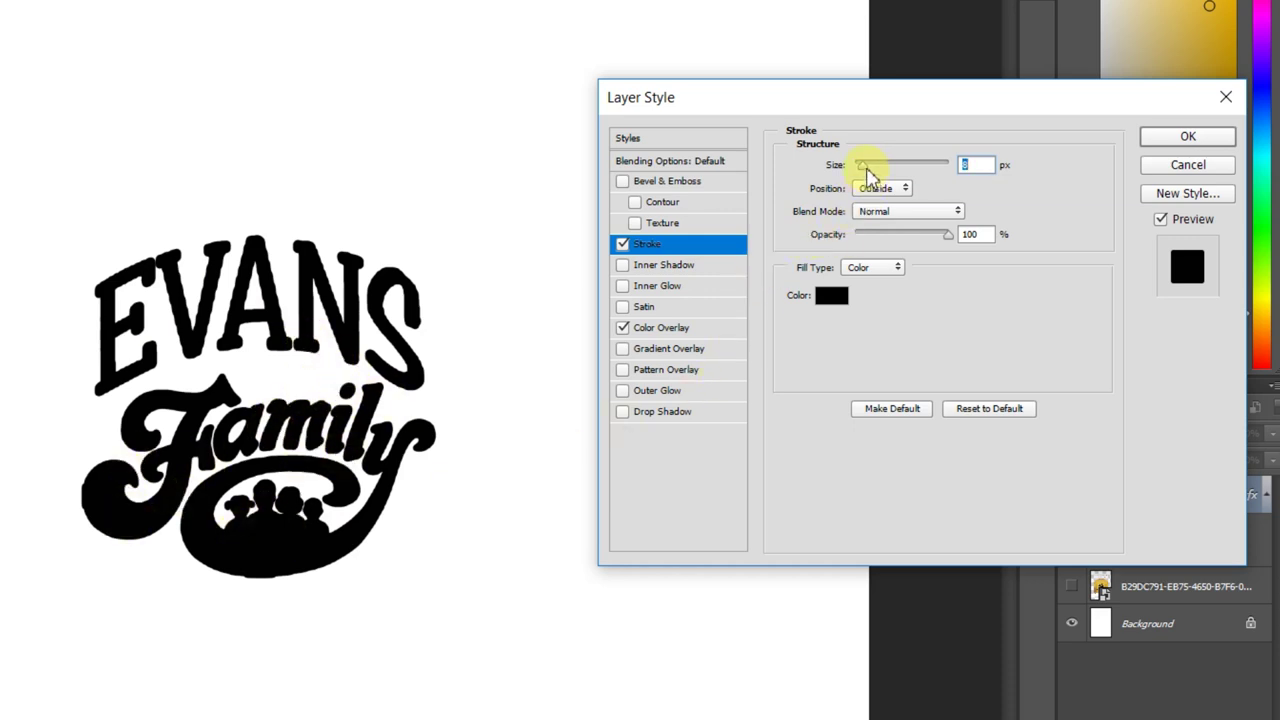
key("Down")
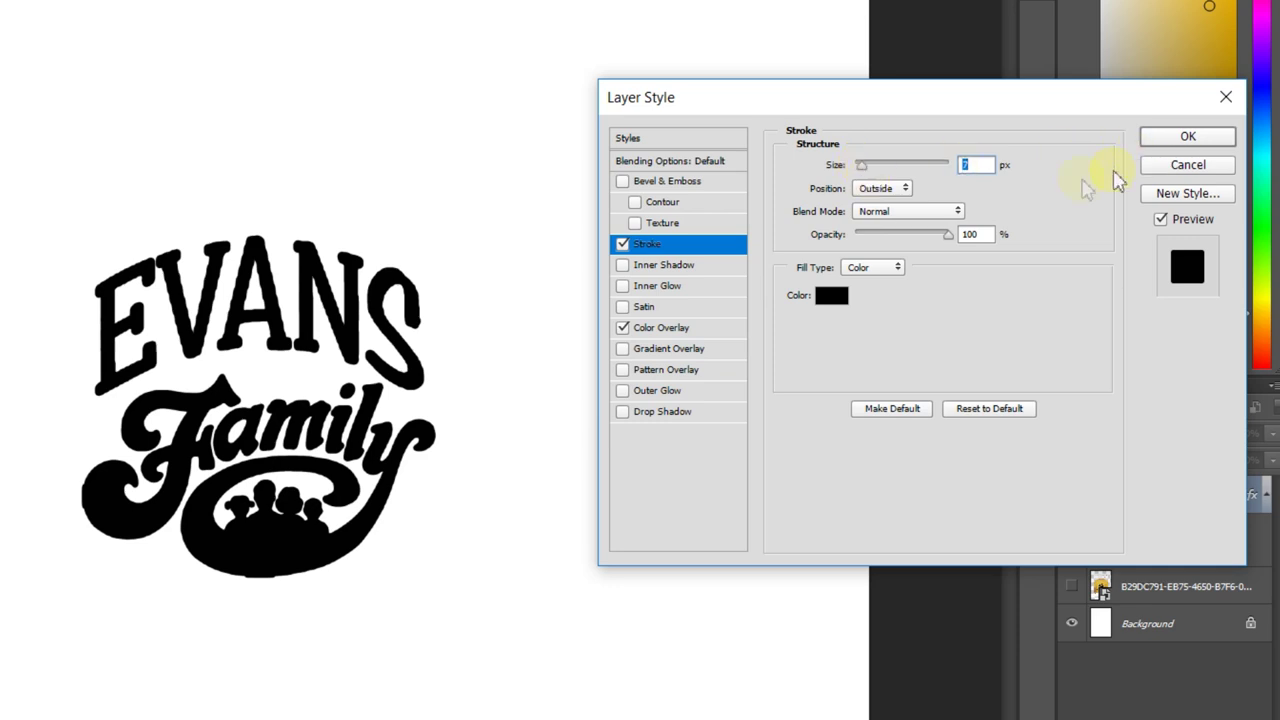
left_click(1165, 145)
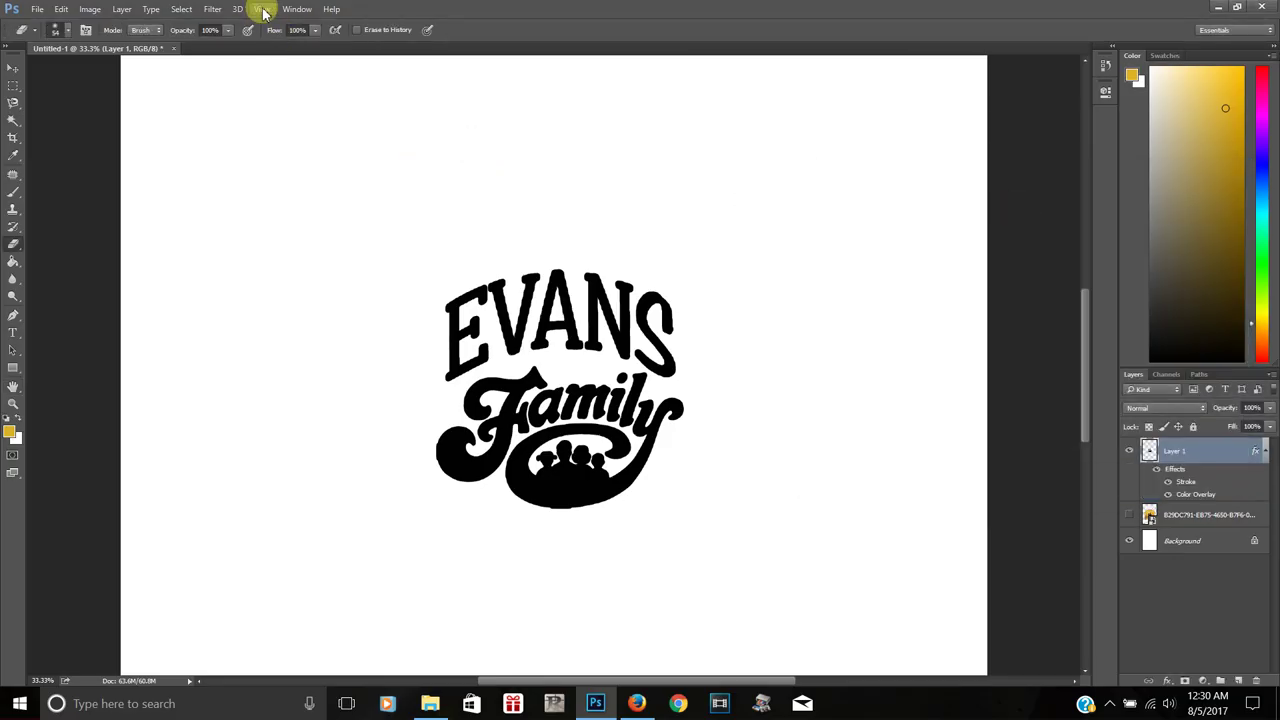
- Fit the whole page in view and erase the stray black marks above the logo with the 54 px Eraser
left_click(263, 10)
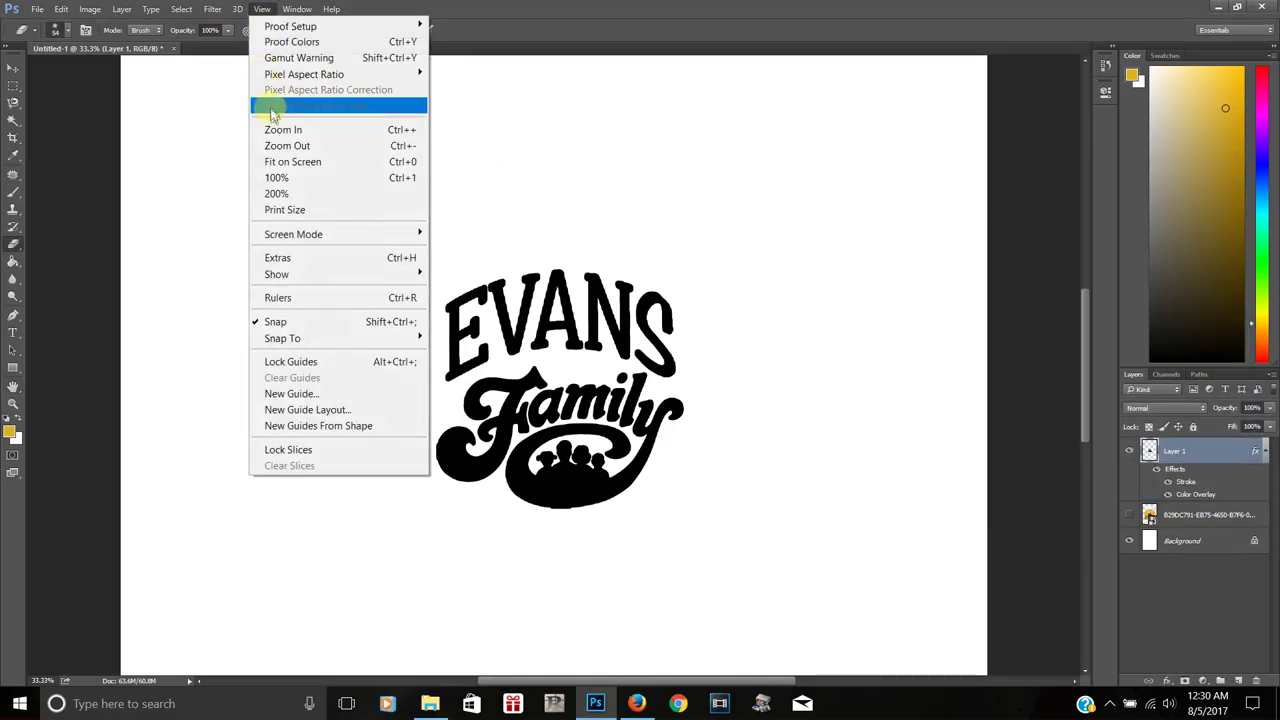
left_click(293, 162)
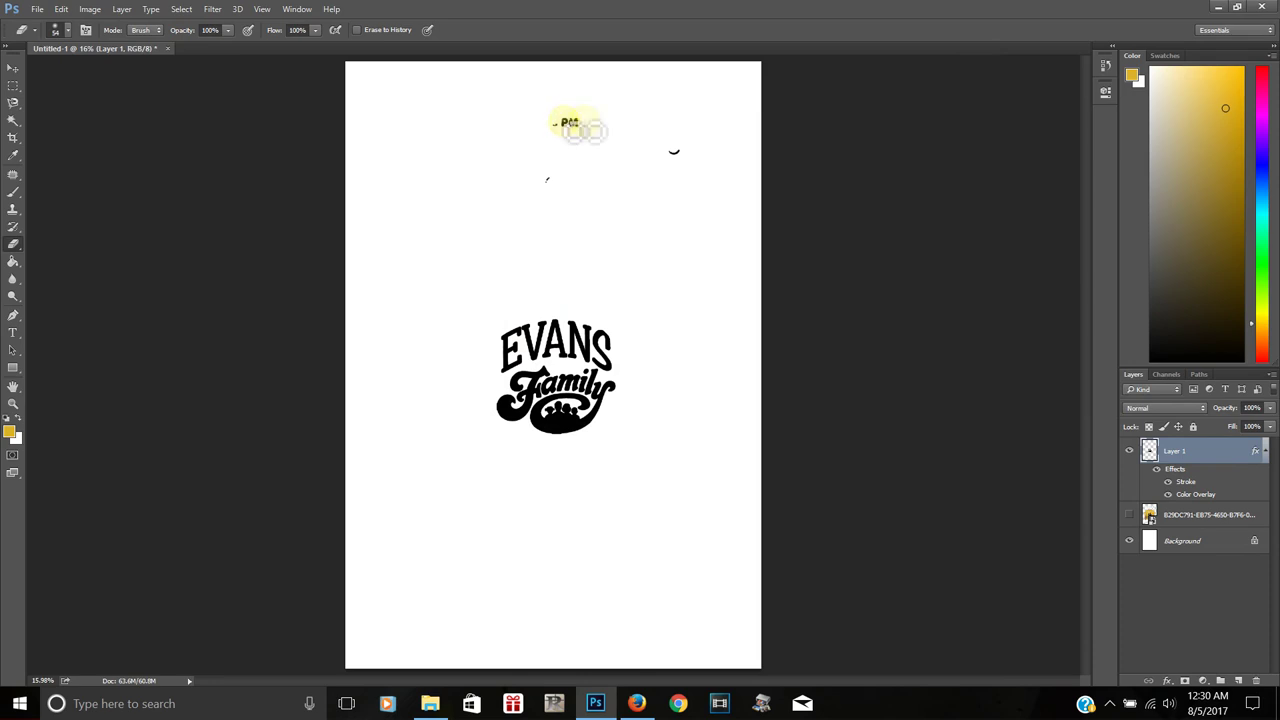
left_click_drag(576, 133, 581, 127)
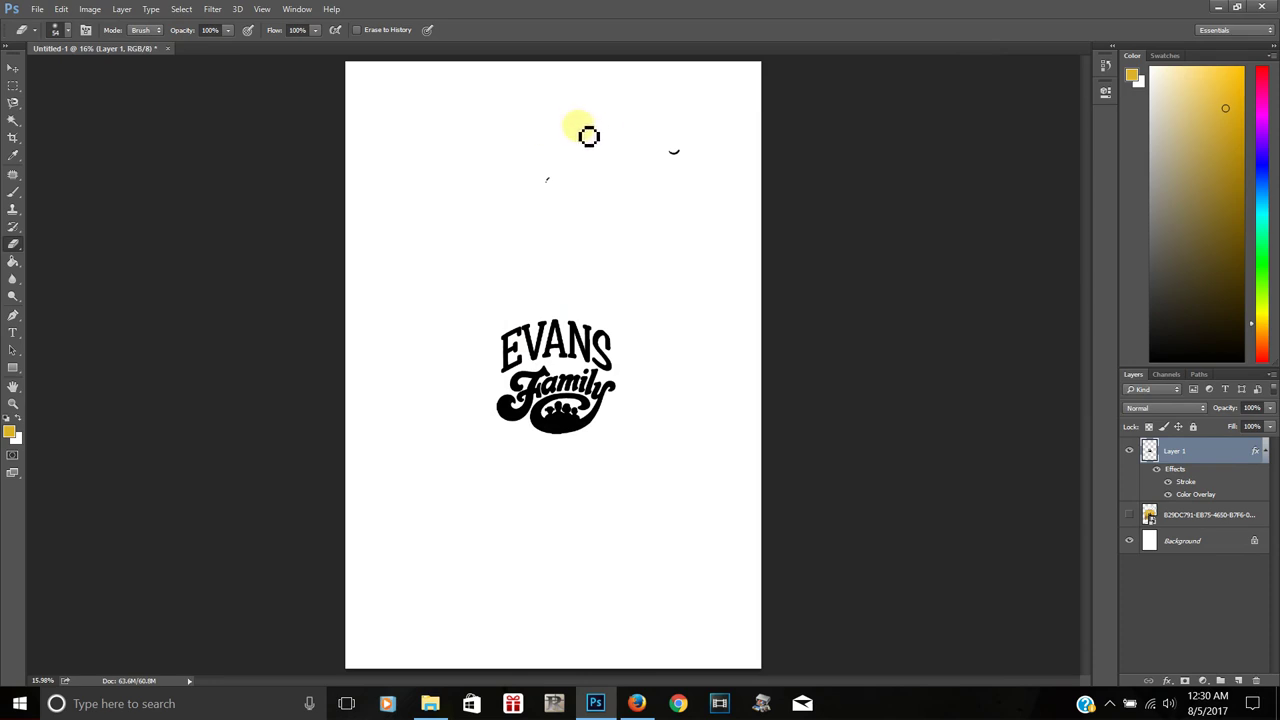
mouse_move(553, 190)
left_mouse_down()
mouse_move(651, 161)
mouse_move(691, 166)
mouse_move(576, 255)
mouse_move(570, 378)
mouse_move(572, 360)
mouse_move(515, 388)
mouse_move(648, 381)
mouse_move(535, 415)
mouse_move(502, 352)
mouse_move(608, 382)
mouse_move(578, 438)
mouse_move(567, 337)
mouse_move(568, 388)
left_mouse_up()
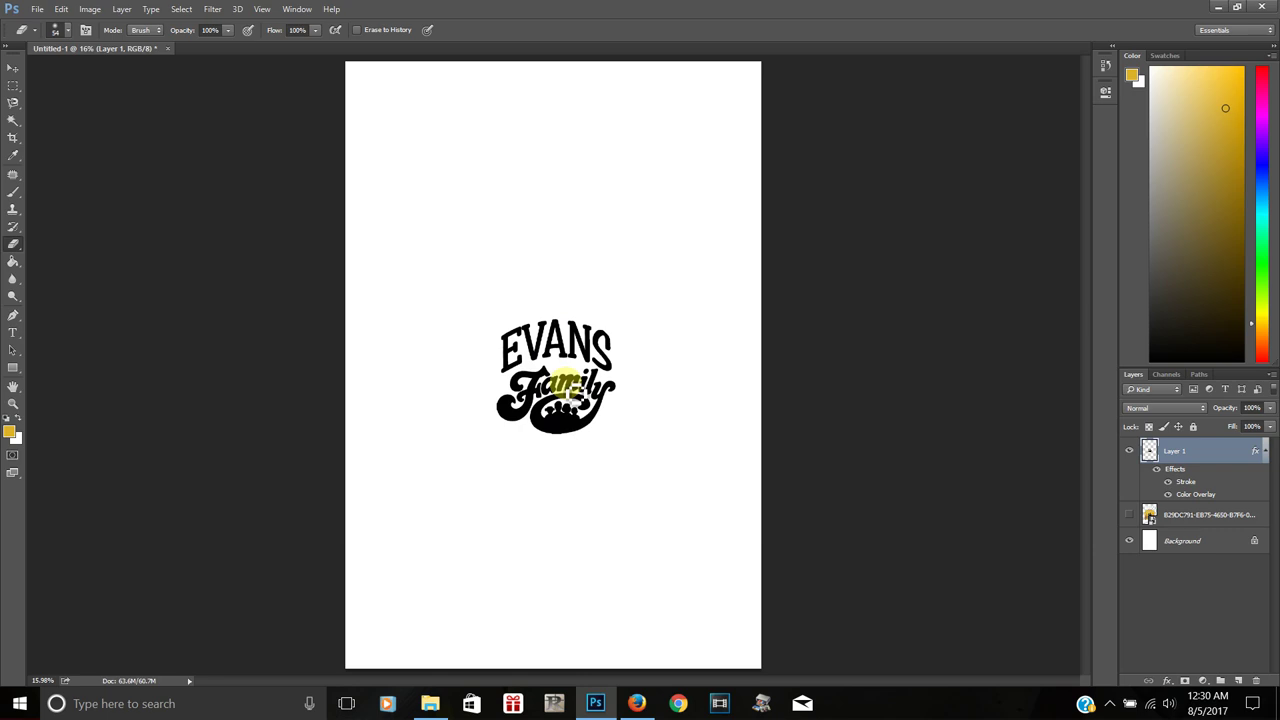
mouse_move(567, 390)
left_mouse_down()
mouse_move(640, 404)
mouse_move(664, 392)
mouse_move(604, 305)
mouse_move(568, 290)
mouse_move(556, 312)
mouse_move(572, 301)
mouse_move(623, 312)
mouse_move(560, 309)
mouse_move(556, 253)
mouse_move(558, 454)
mouse_move(534, 232)
mouse_move(574, 211)
mouse_move(557, 185)
mouse_move(602, 185)
mouse_move(494, 189)
mouse_move(525, 194)
mouse_move(558, 286)
left_mouse_up()
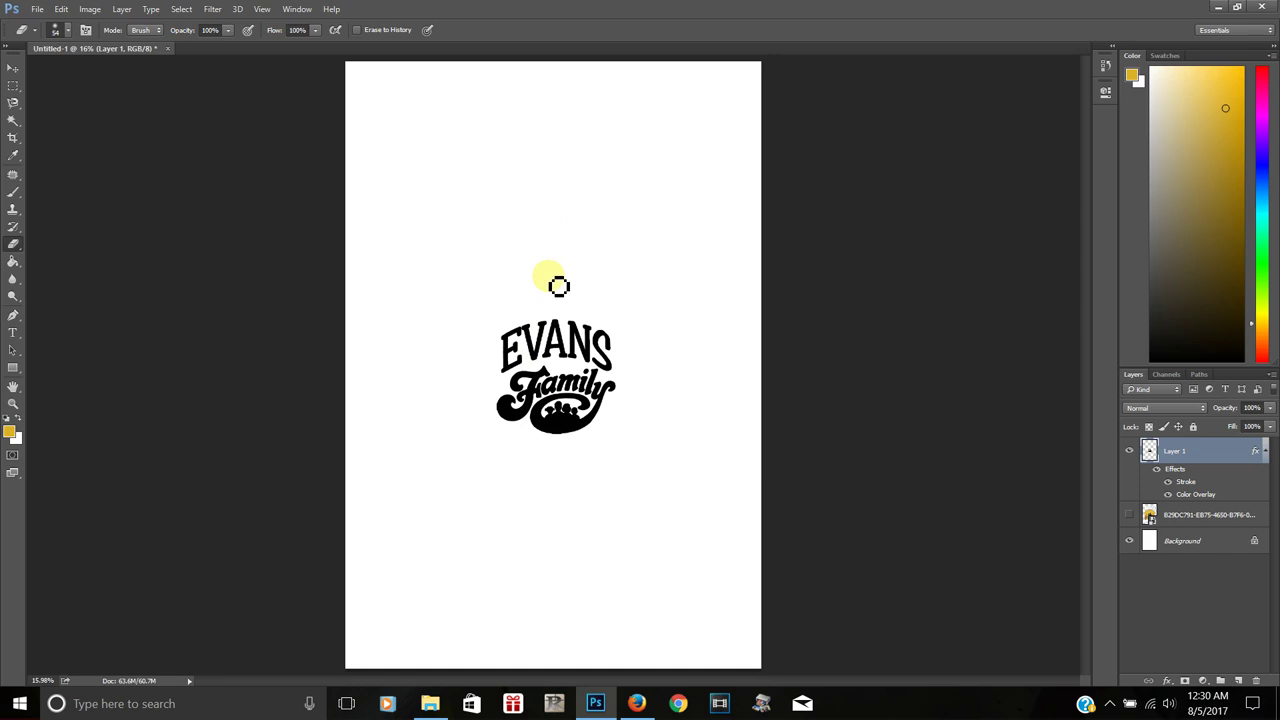
mouse_move(558, 286)
left_mouse_down()
mouse_move(543, 294)
mouse_move(586, 357)
mouse_move(475, 279)
left_mouse_up()
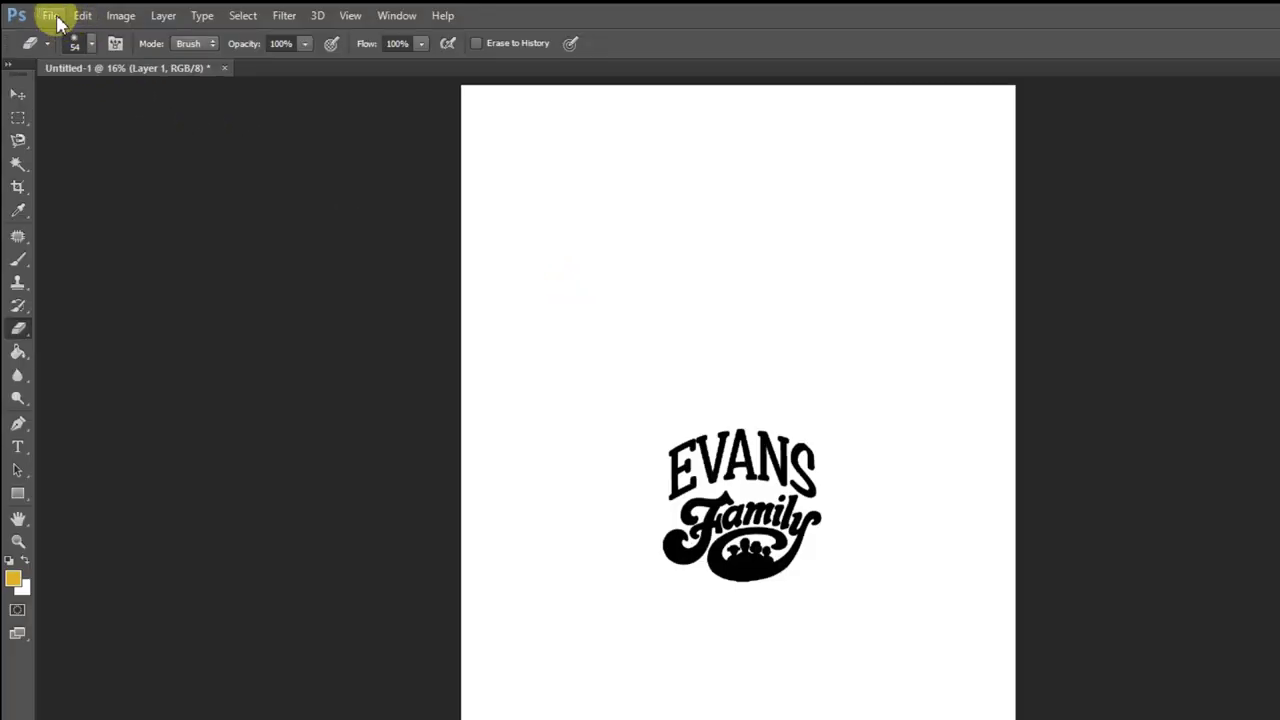
left_click(52, 16)
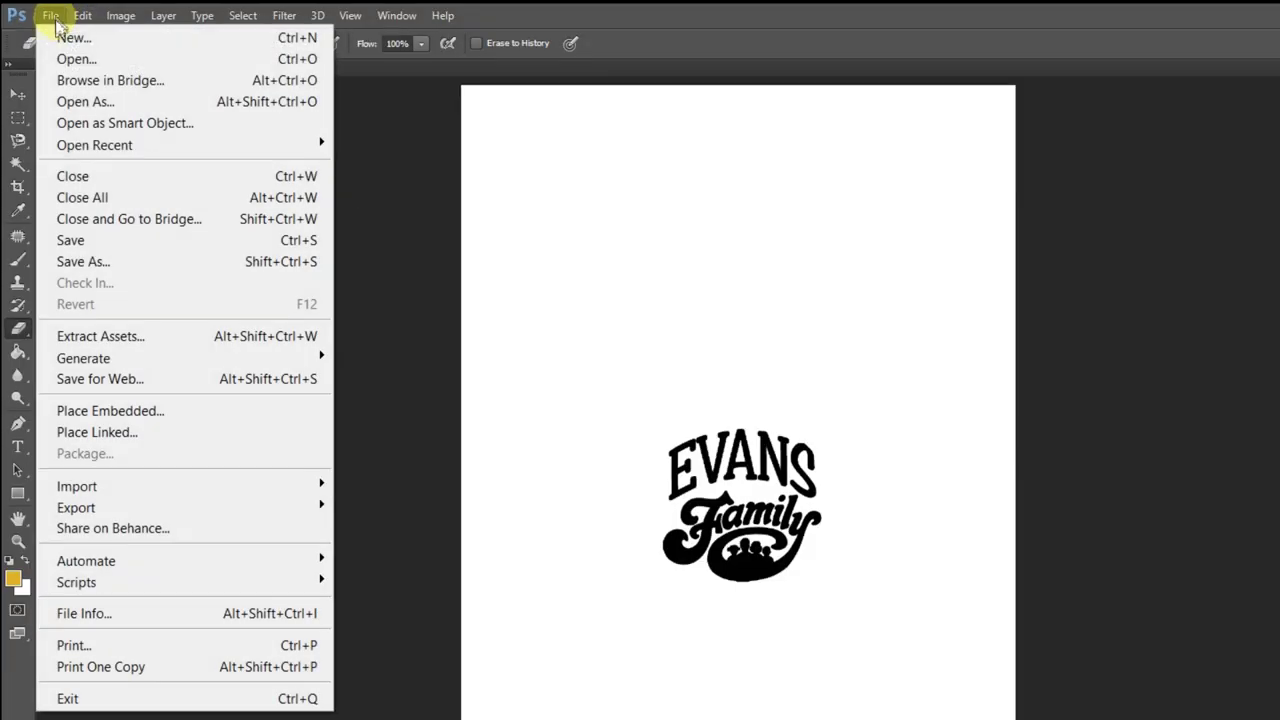
left_click(97, 264)
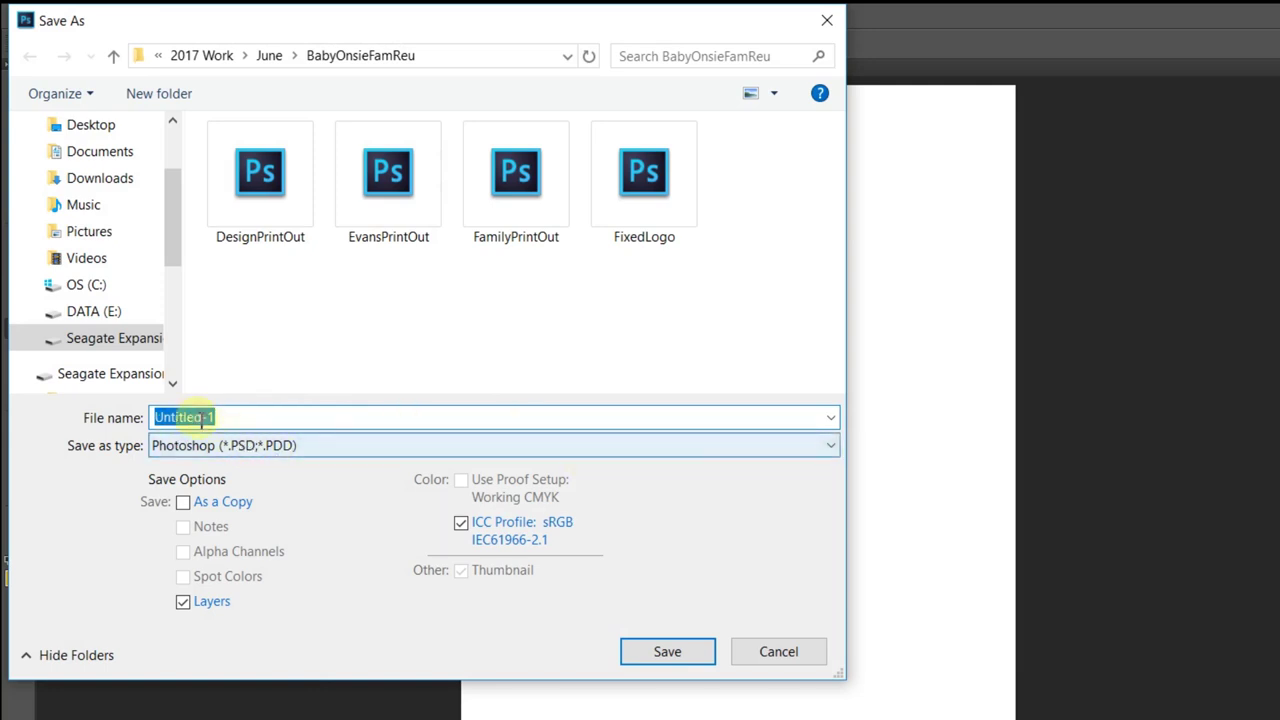
left_click(834, 450)
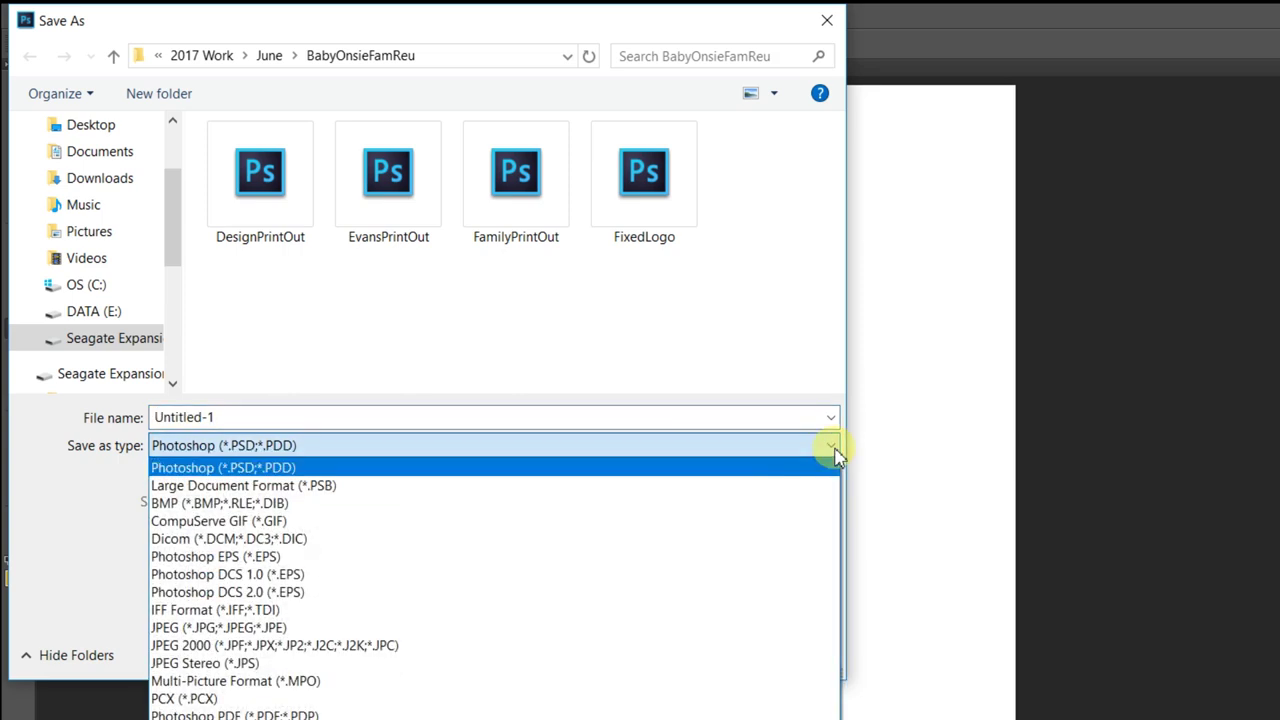
left_click(274, 630)
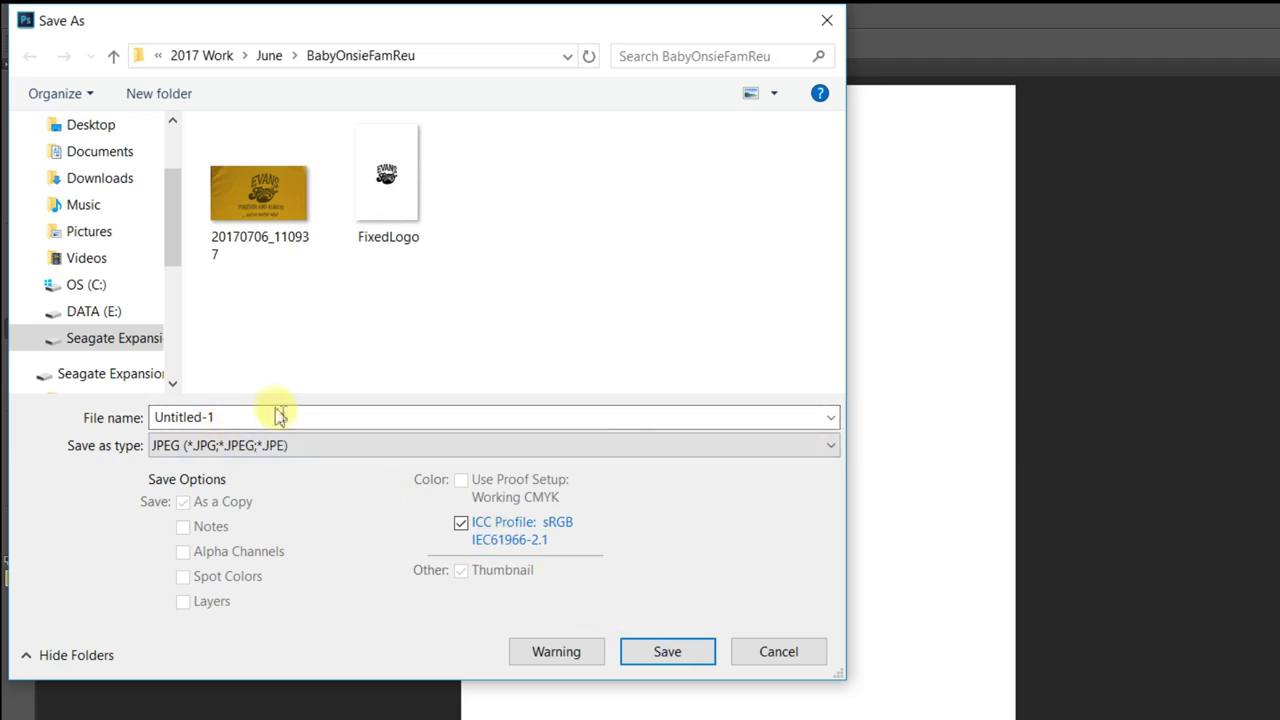
left_click(243, 417)
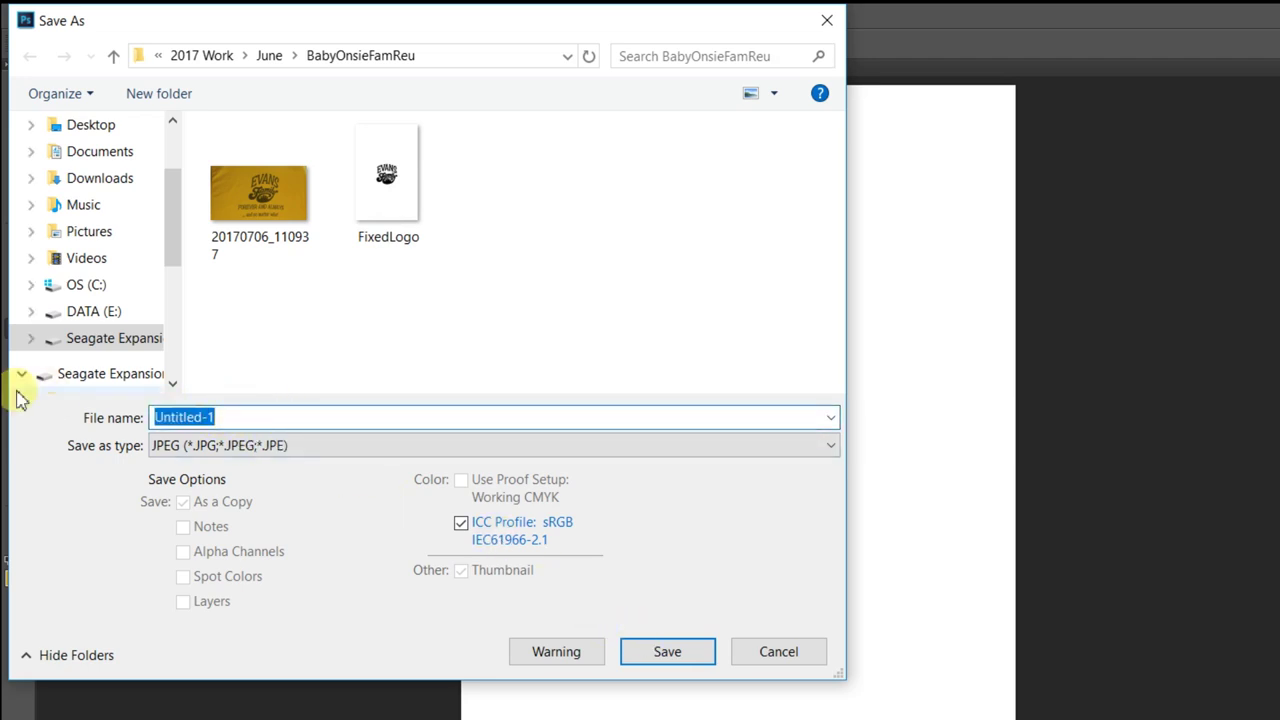
type("Test")
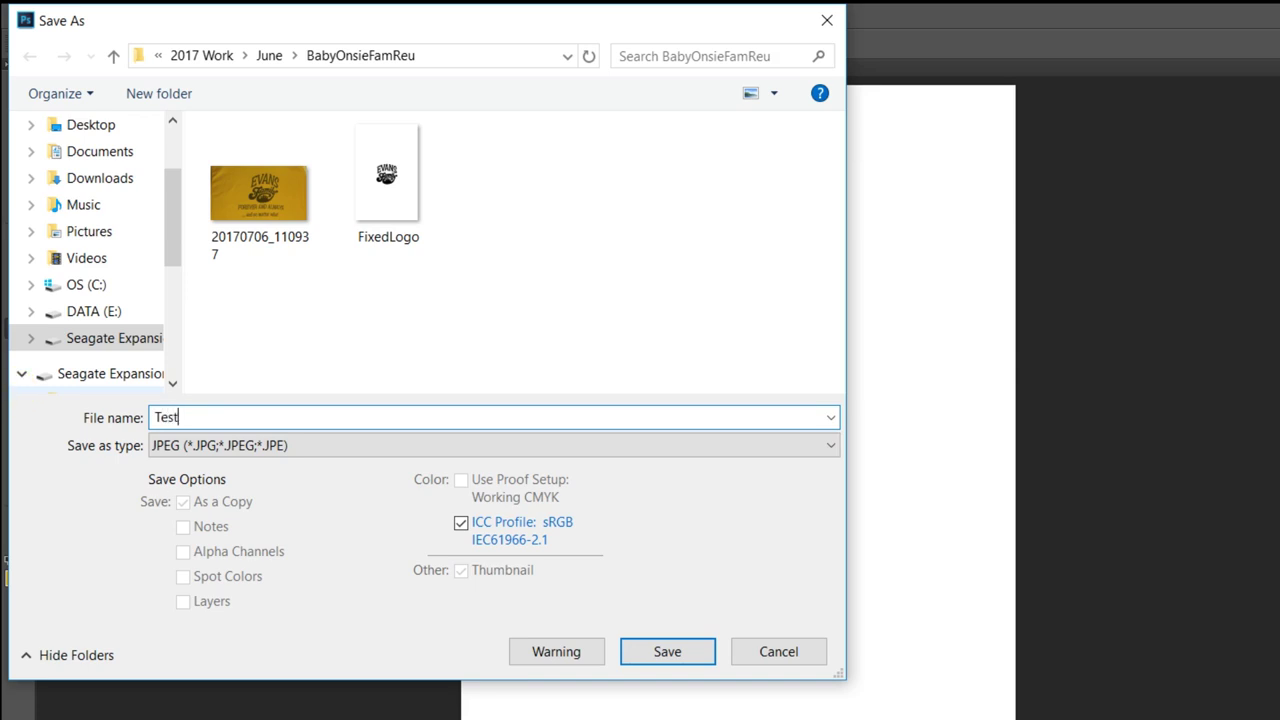
left_click(697, 655)
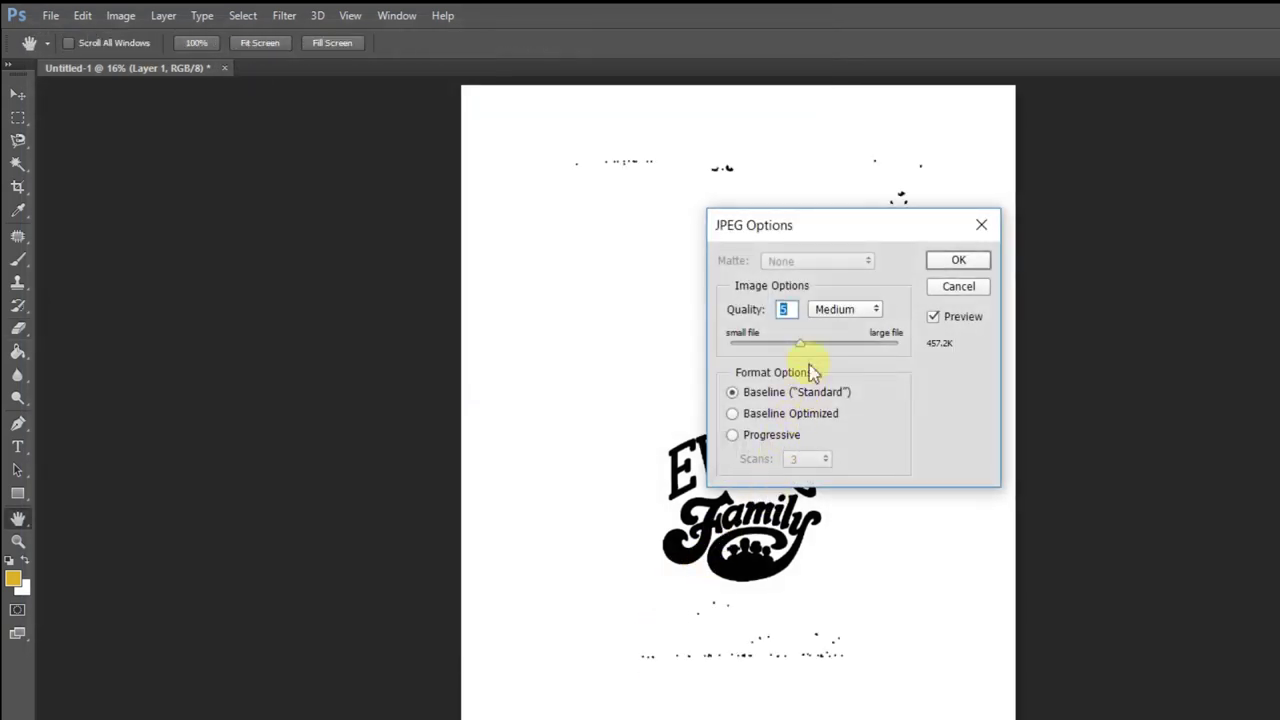
left_click_drag(828, 224, 1264, 239)
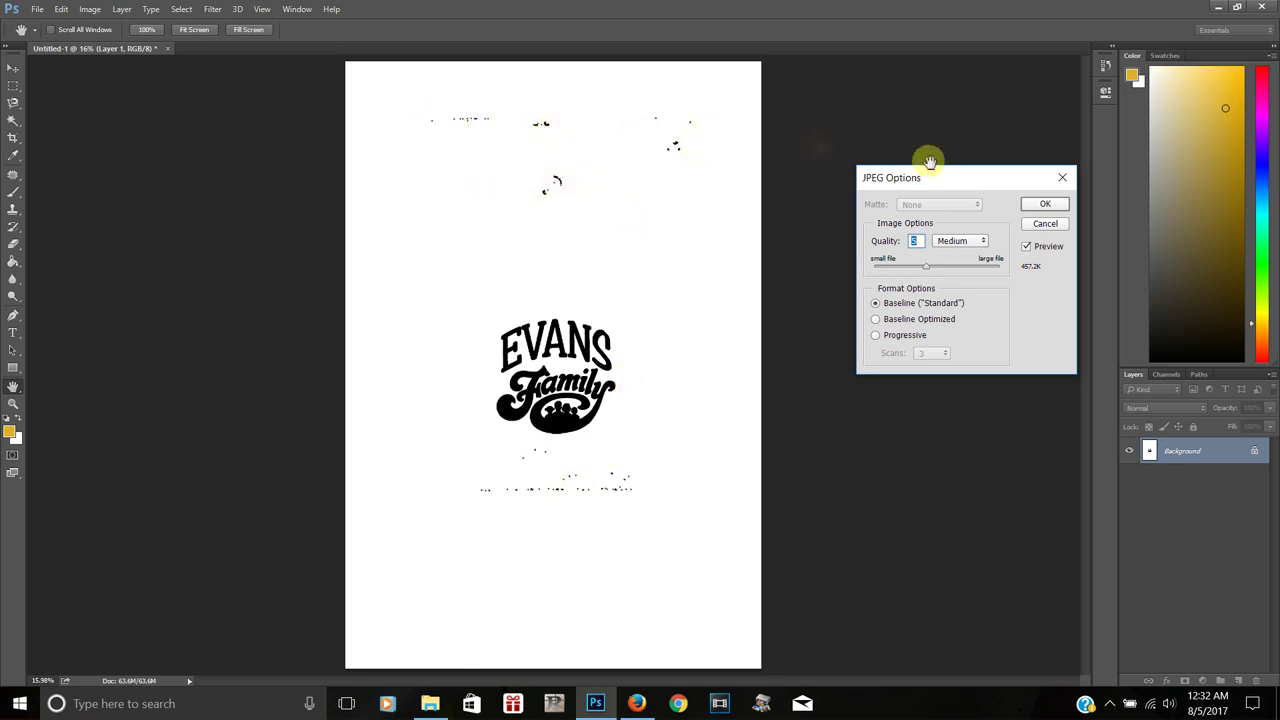
left_click(1047, 225)
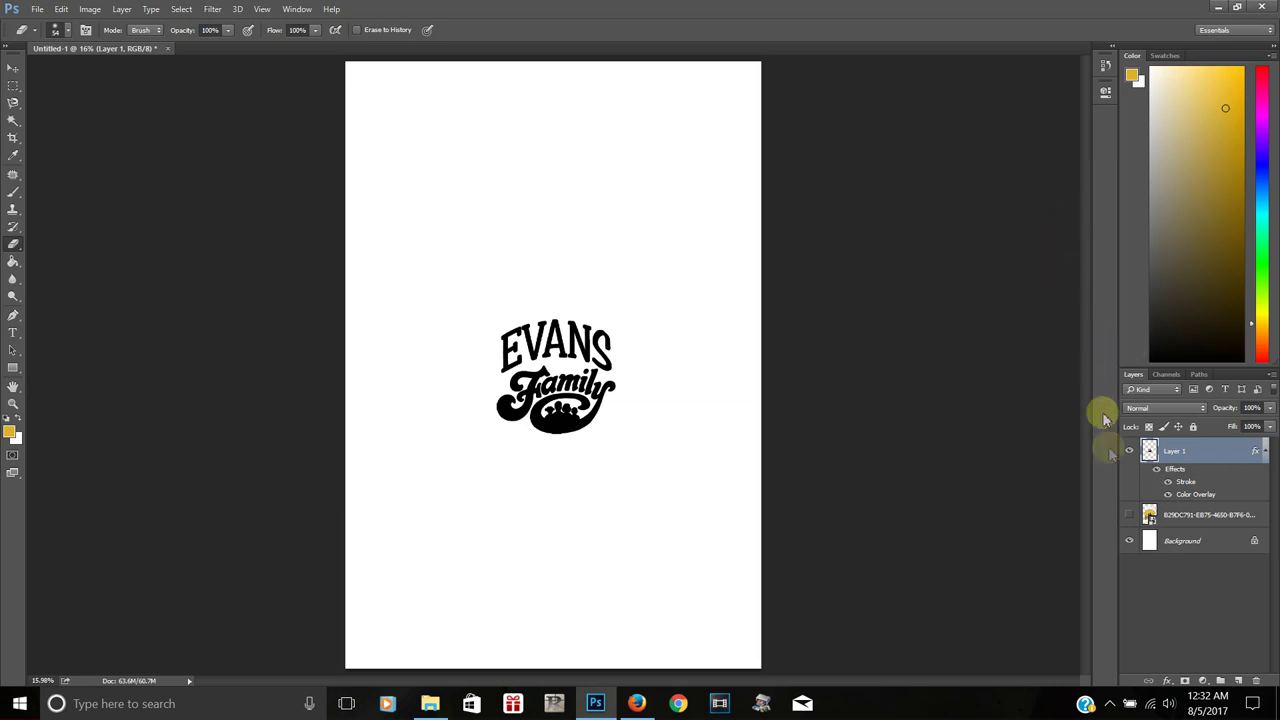
- Enlarge the Eraser to 4651 px and erase leftover pixels in the area above the logo on Layer 1
left_click(1128, 539)
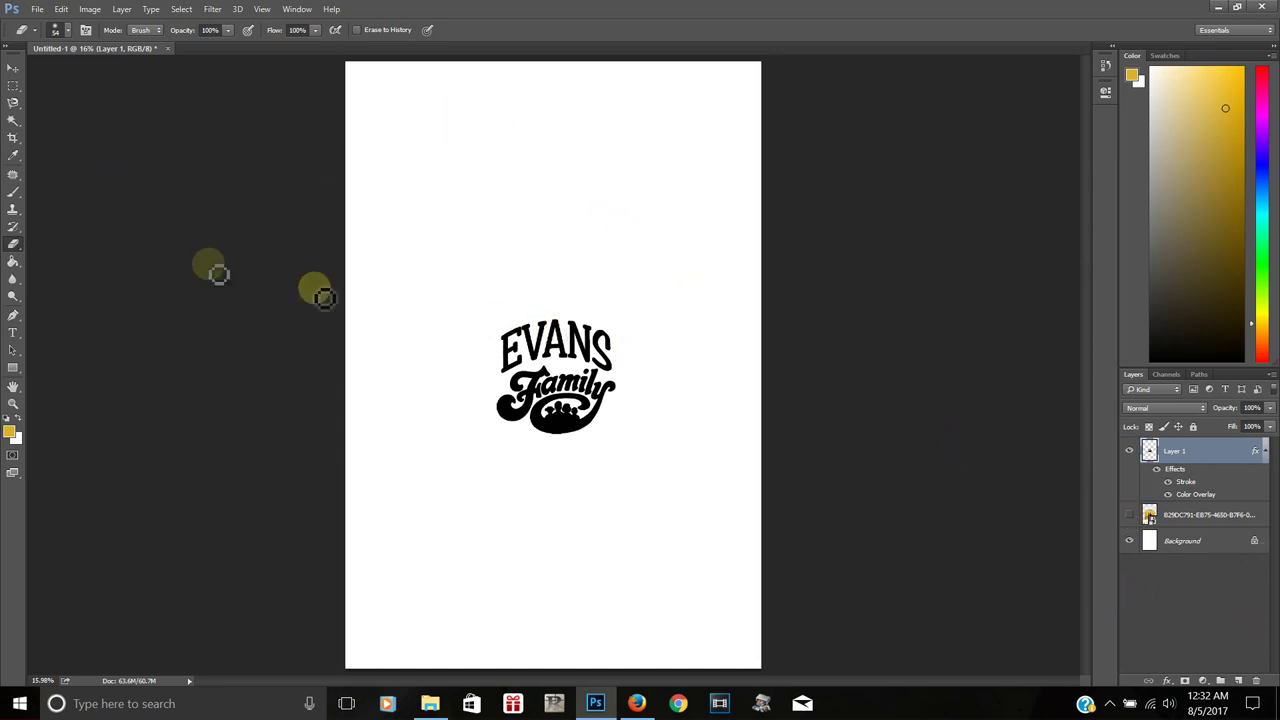
left_click(68, 32)
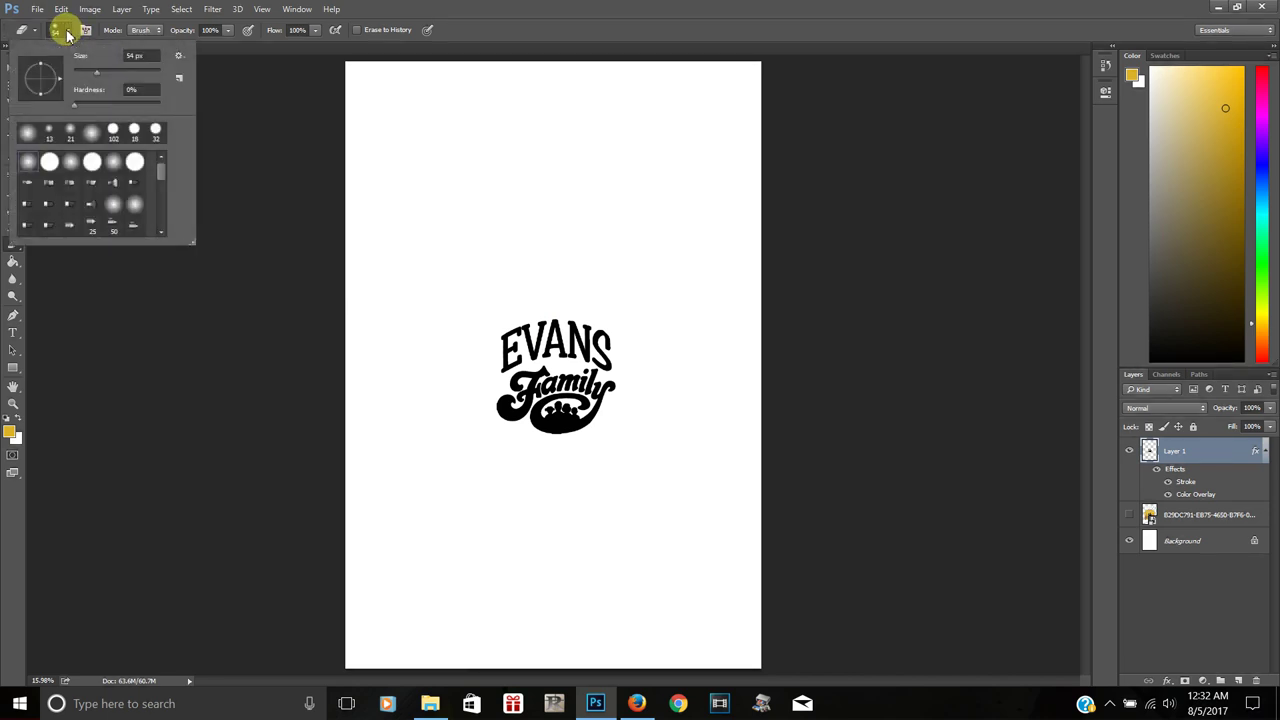
left_click(132, 56)
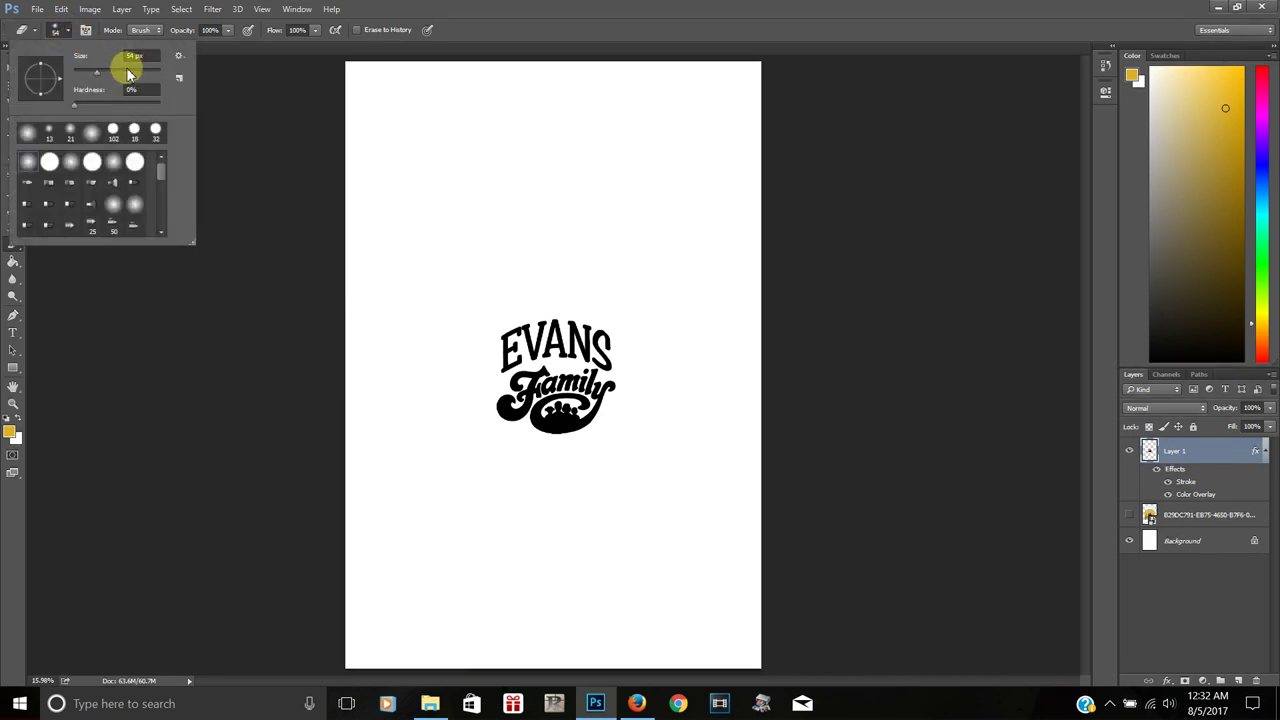
left_click_drag(130, 75, 175, 74)
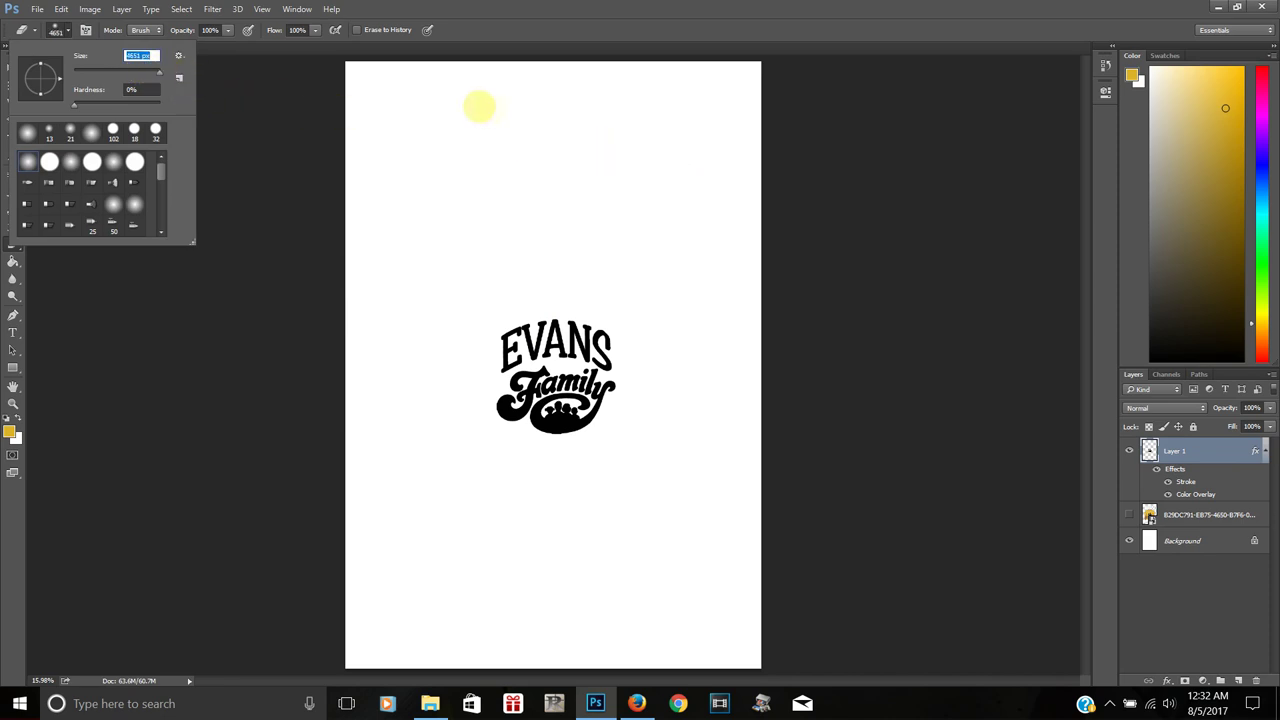
left_click(437, 92)
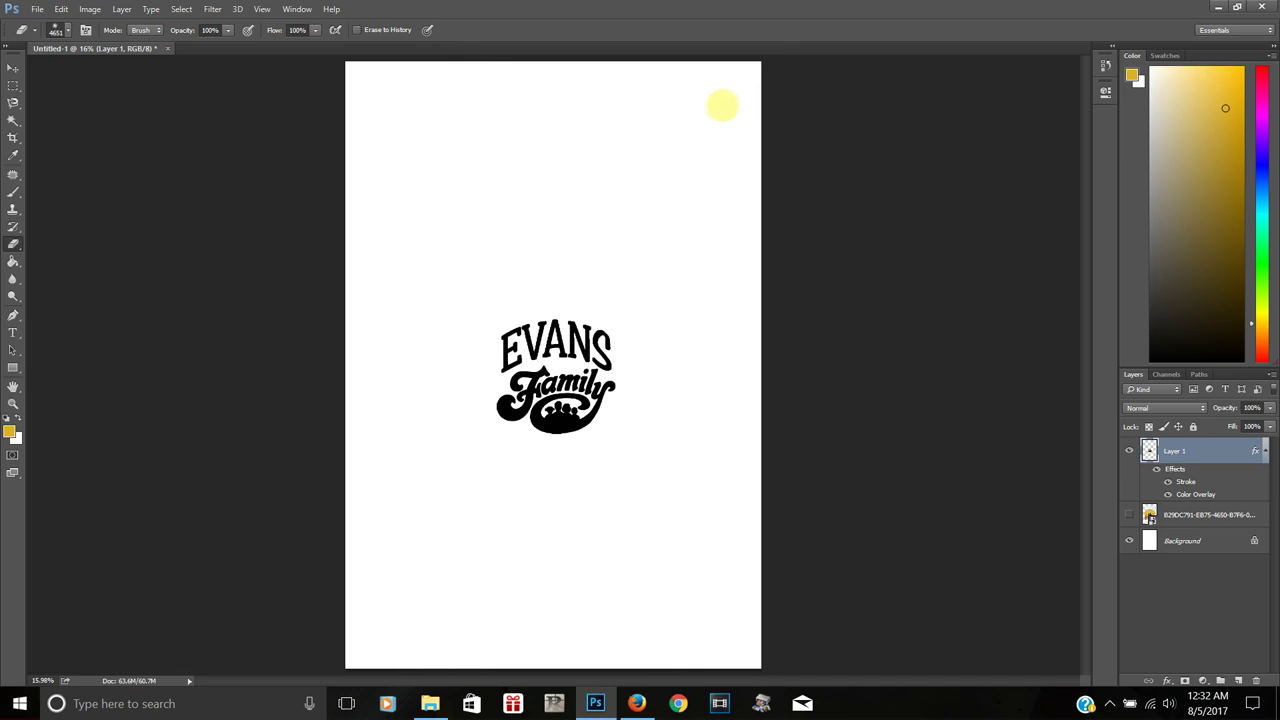
- Set the Eraser size to 54 px and erase across the area just below the logo
left_click(72, 34)
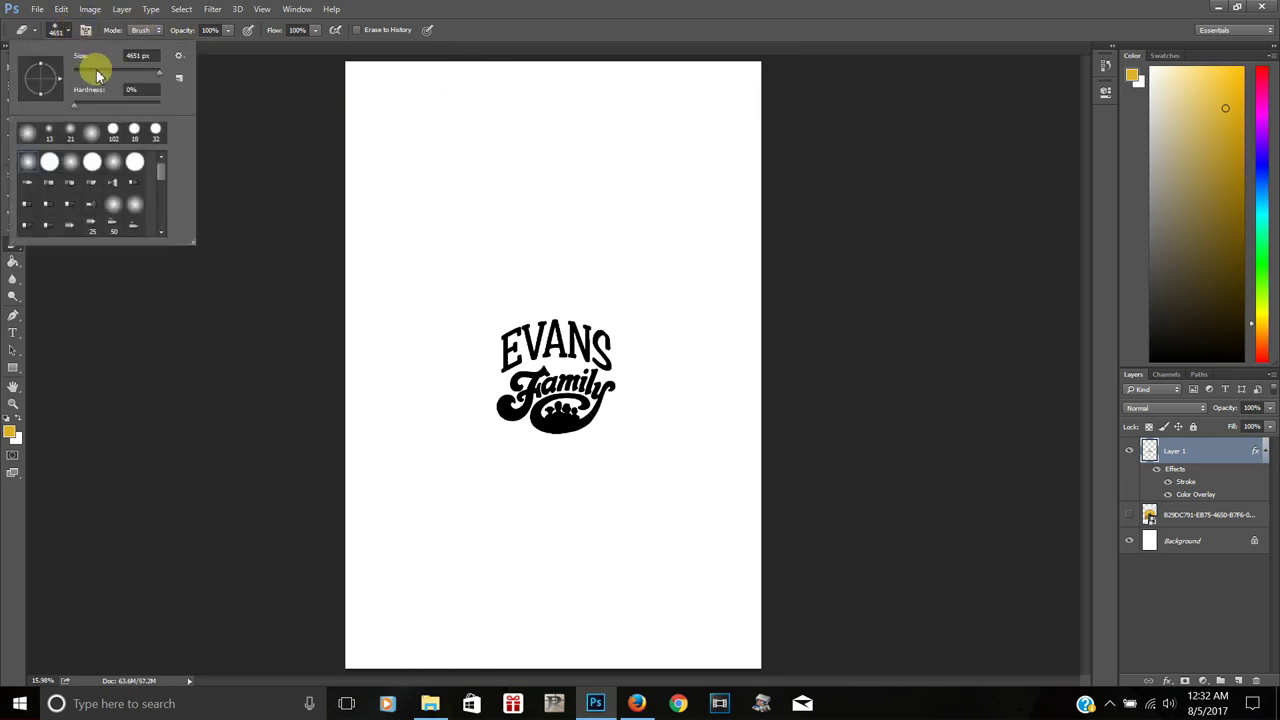
left_click(584, 467)
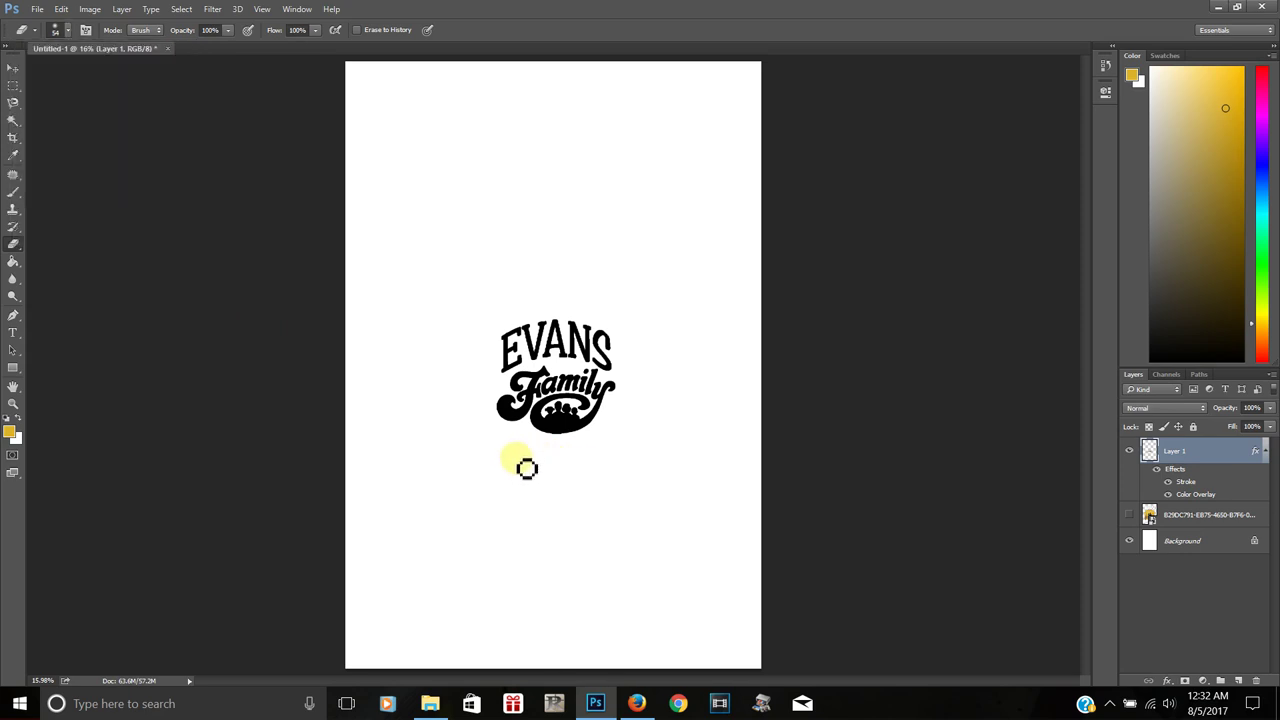
mouse_move(525, 472)
left_mouse_down()
mouse_move(590, 466)
mouse_move(523, 465)
mouse_move(527, 485)
mouse_move(531, 467)
mouse_move(638, 464)
mouse_move(518, 461)
mouse_move(538, 481)
mouse_move(665, 481)
mouse_move(629, 484)
left_mouse_up()
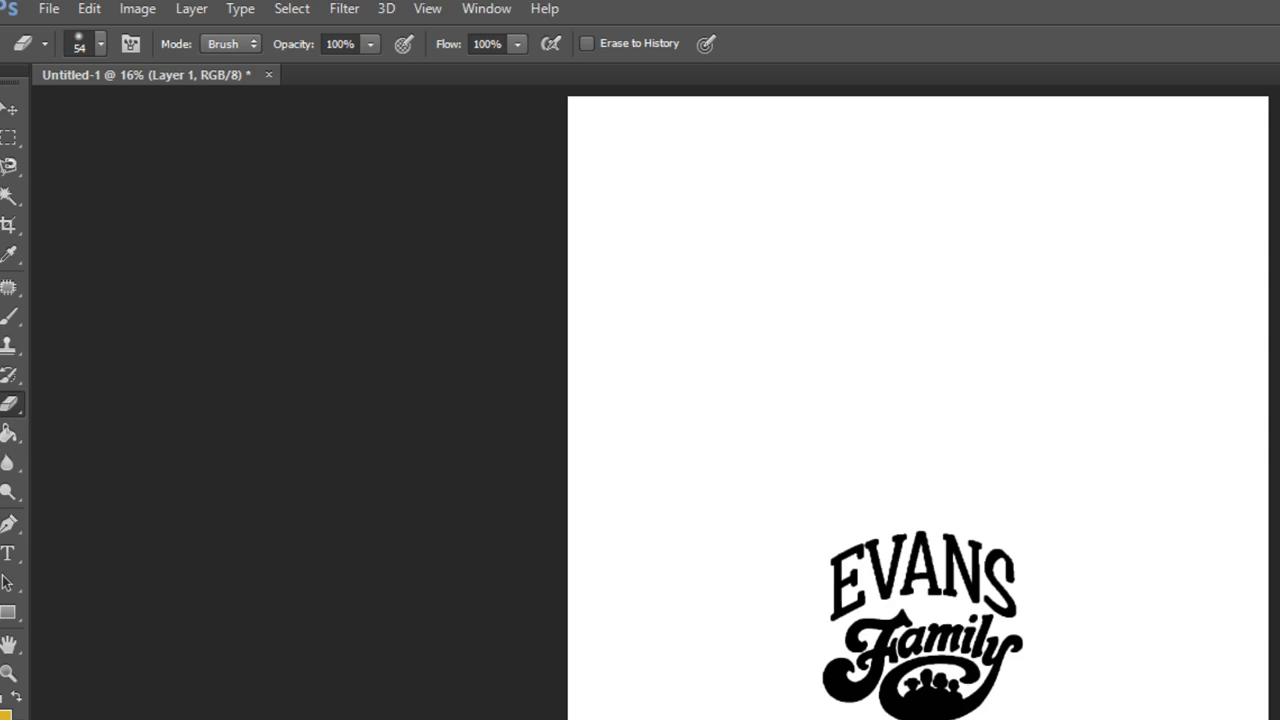
- Save a copy of the design as a JPEG named Test in the BabyOnsieFamReu folder
left_click(50, 10)
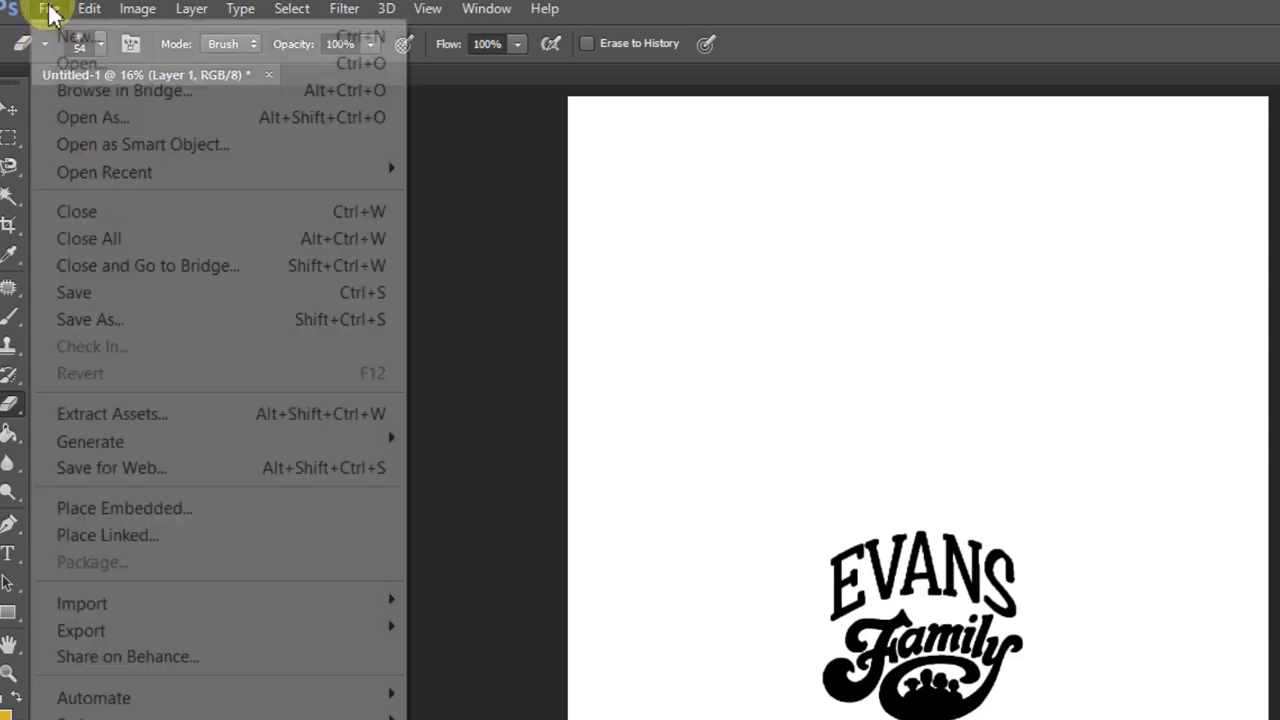
left_click(101, 316)
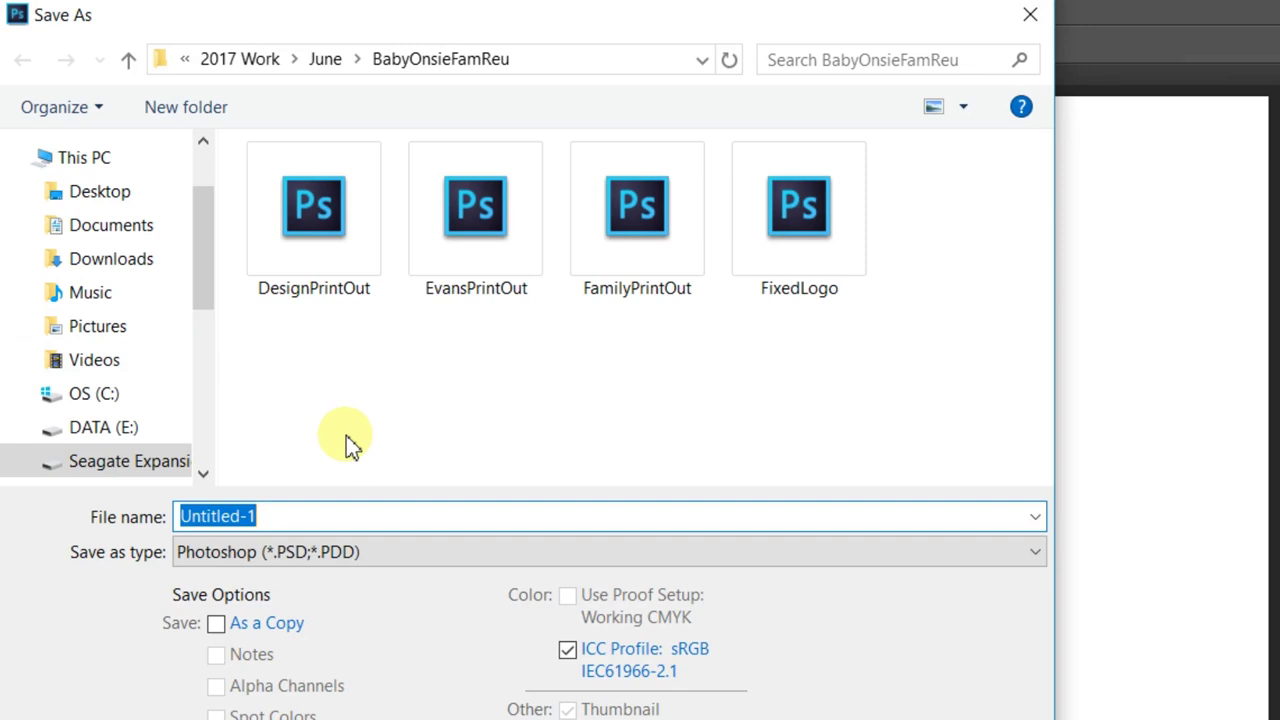
type("Test")
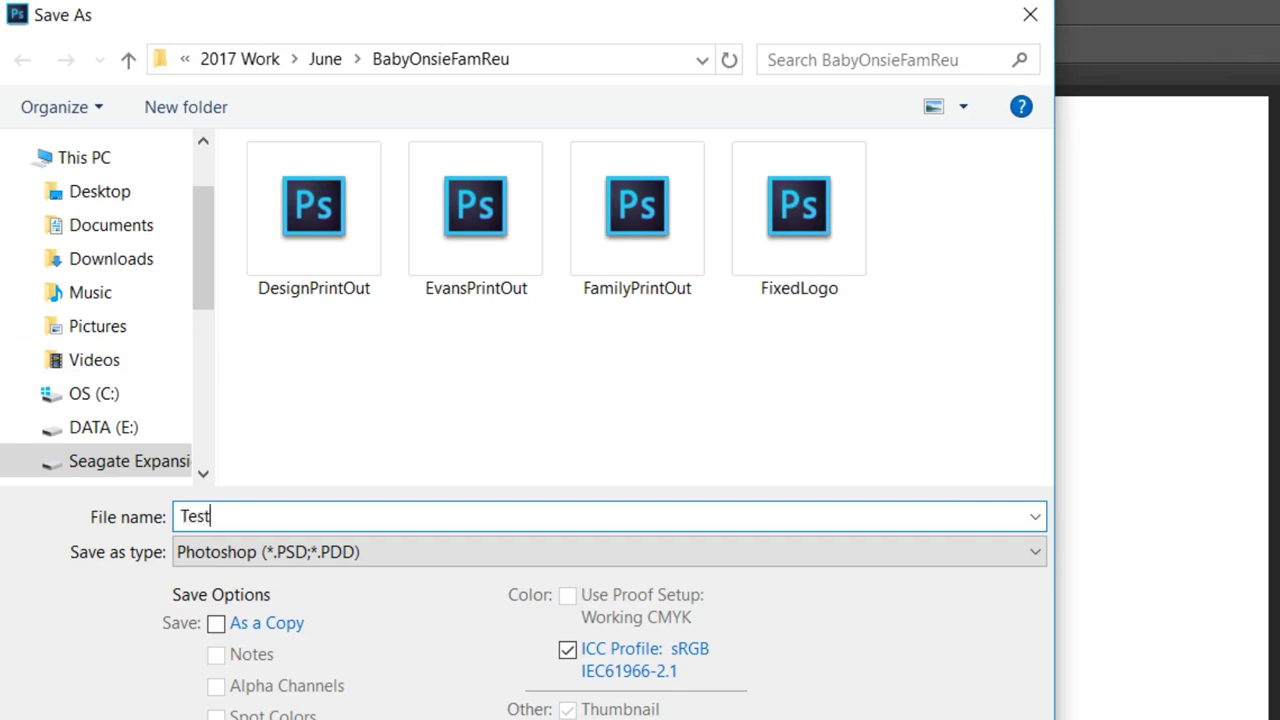
left_click(1040, 552)
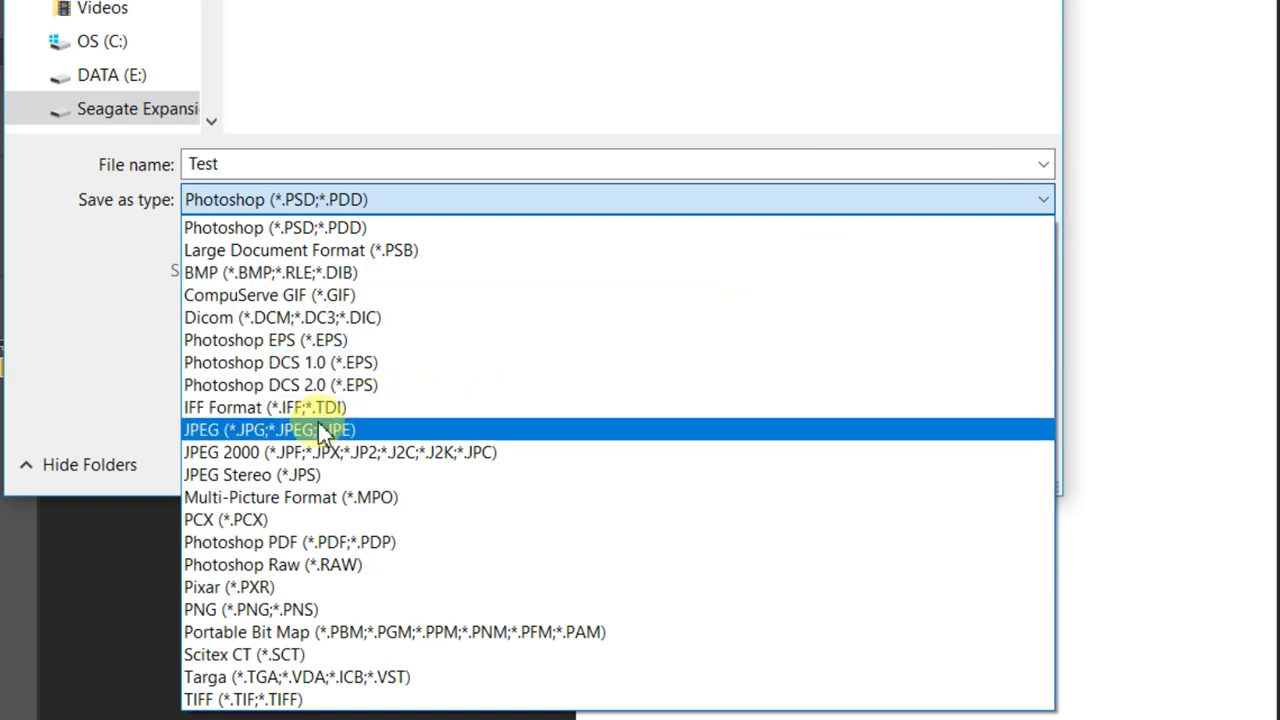
left_click(320, 437)
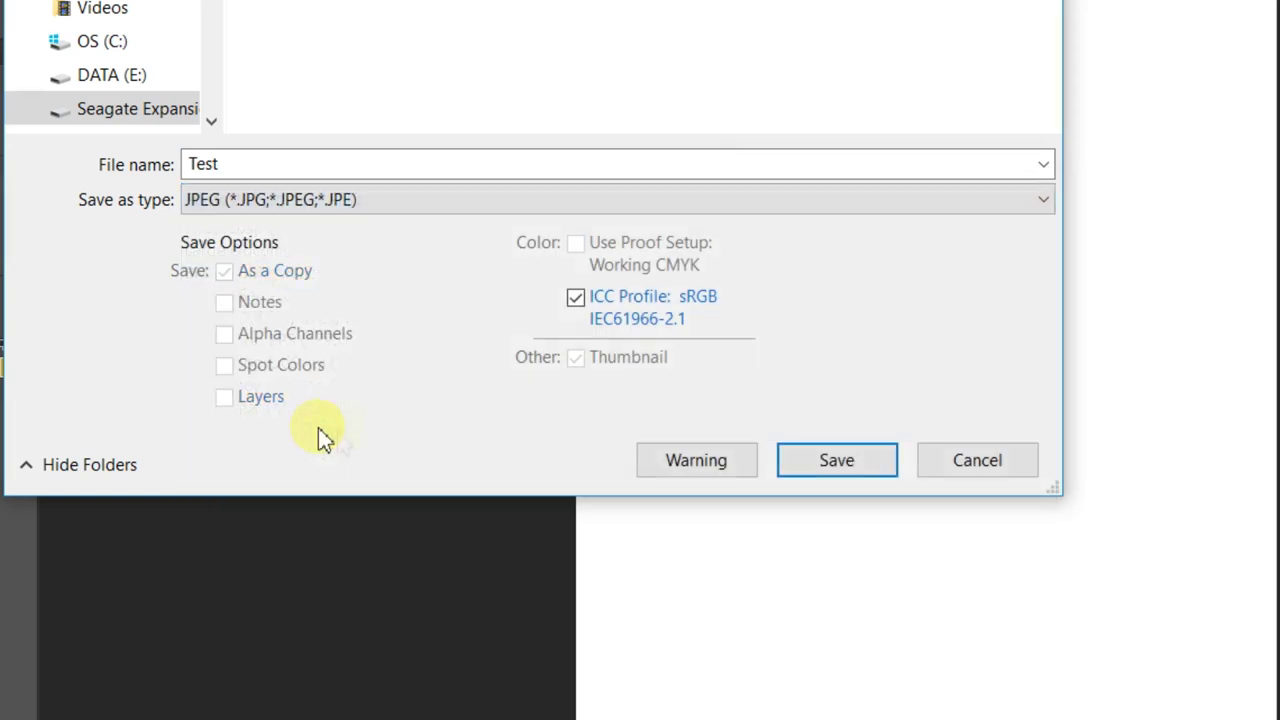
left_click(862, 467)
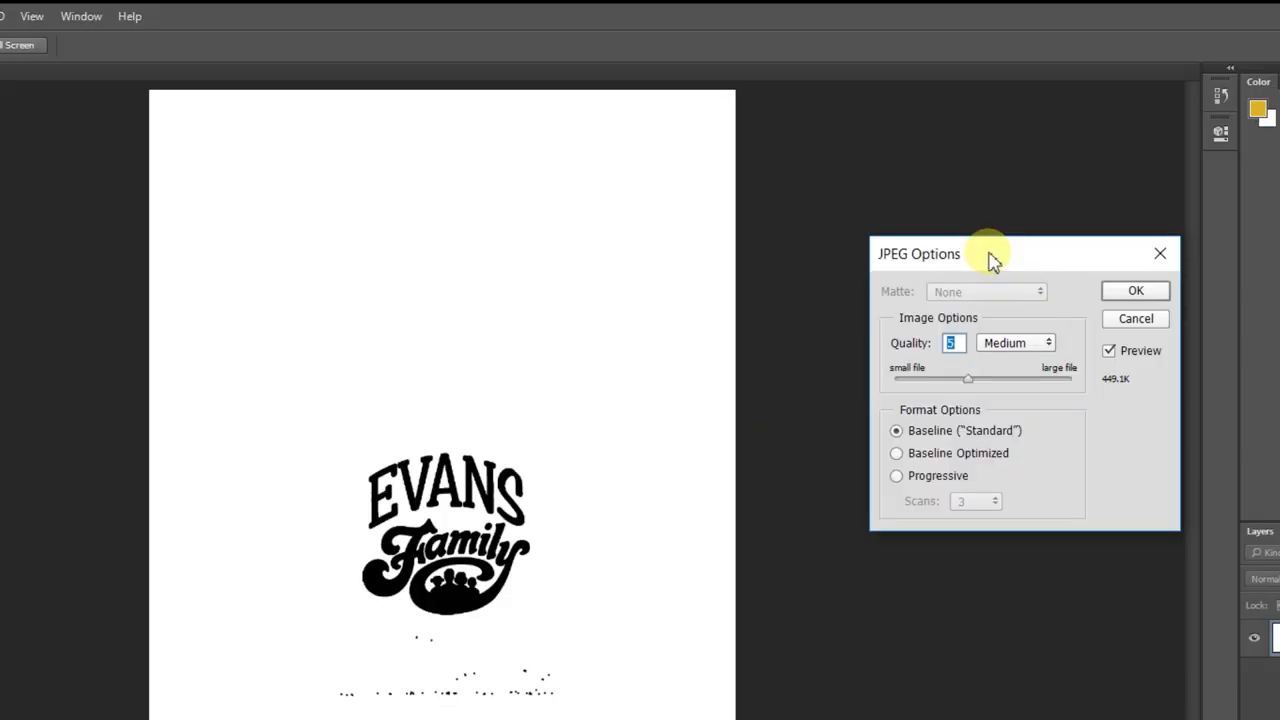
- Set the JPEG quality to 12 (Maximum) with Baseline ("Standard") format and finish the export
left_click_drag(942, 182, 635, 199)
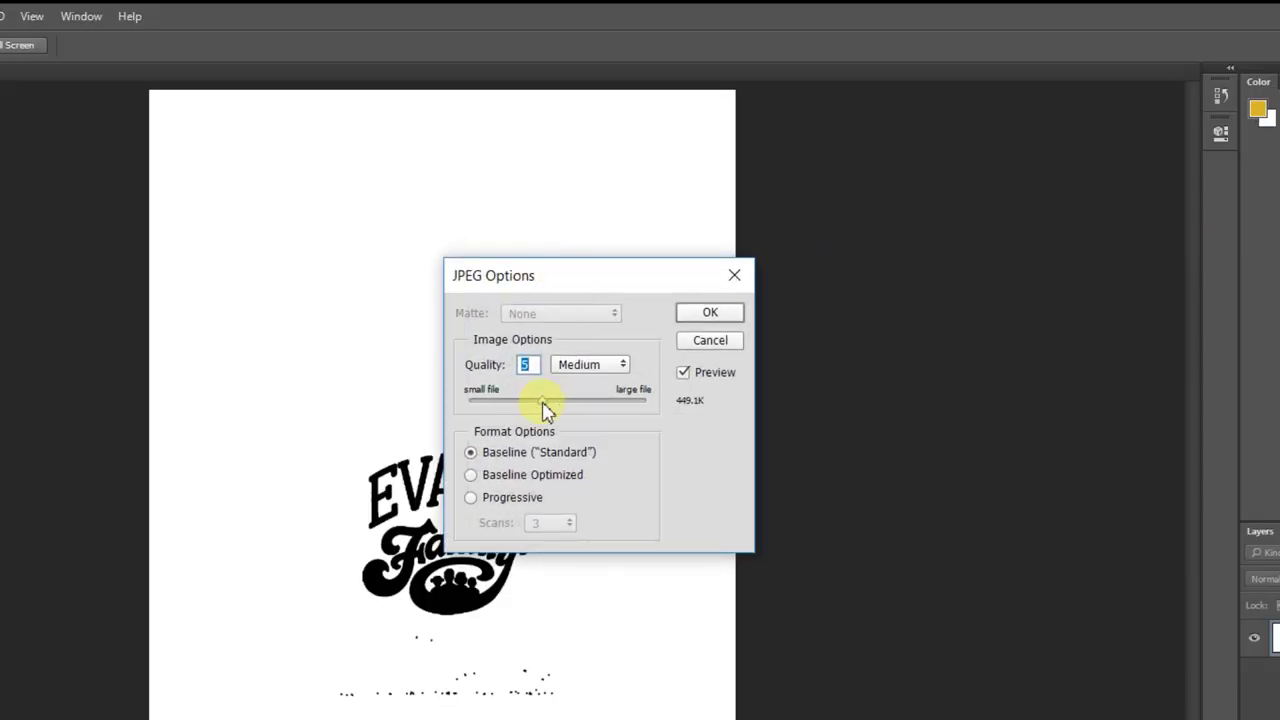
left_click_drag(551, 402, 665, 410)
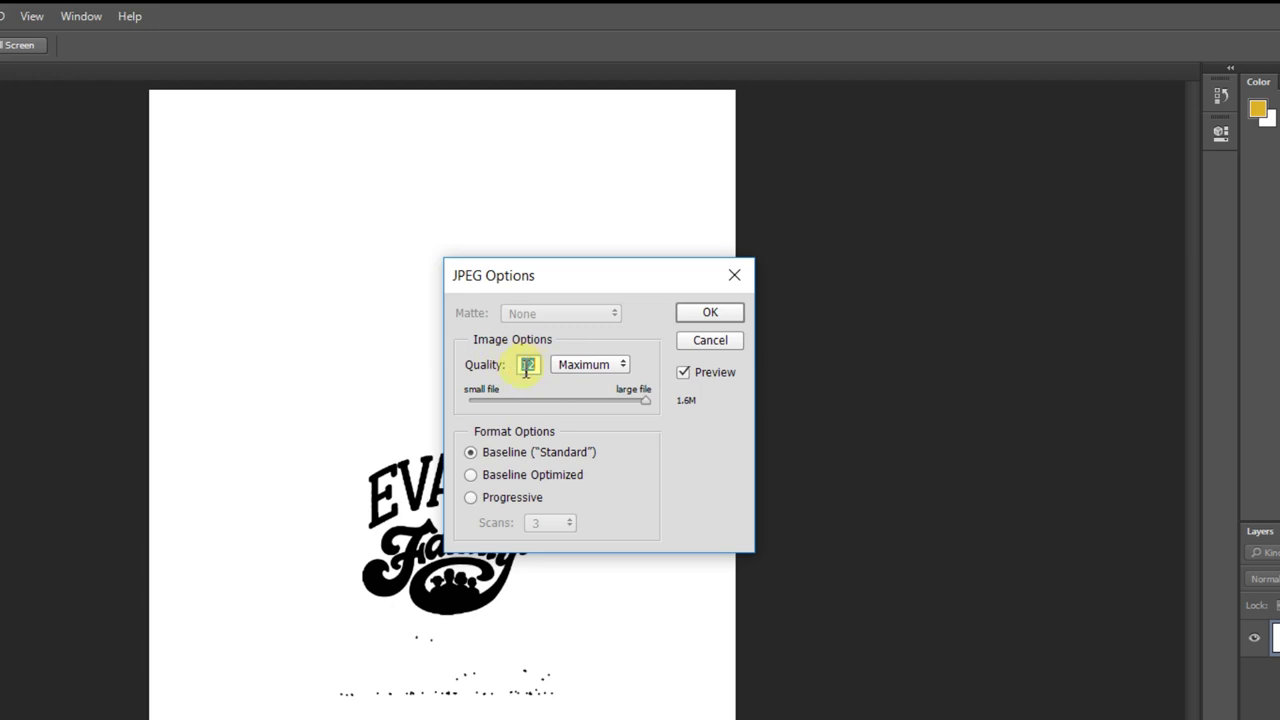
left_click(710, 314)
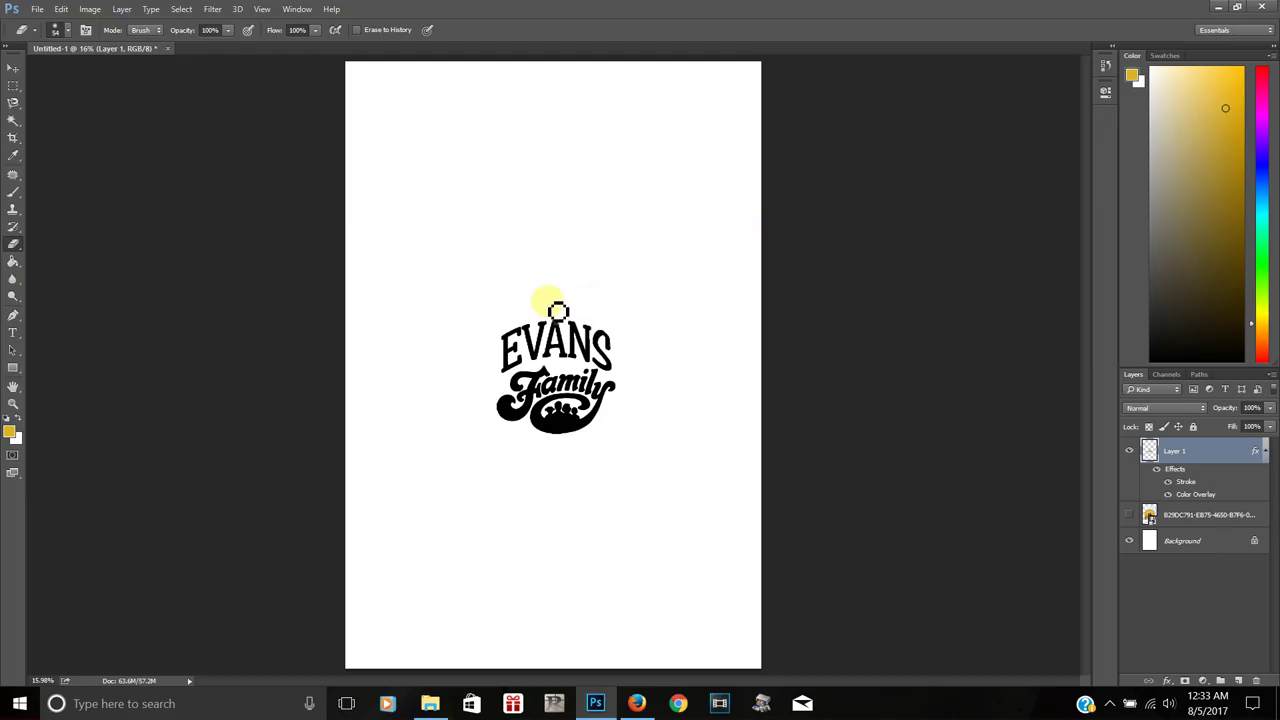
- Switch to the BabyOnsieFamReu folder in File Explorer and compare the previews of the Test and FixedLogo images
left_click(1218, 12)
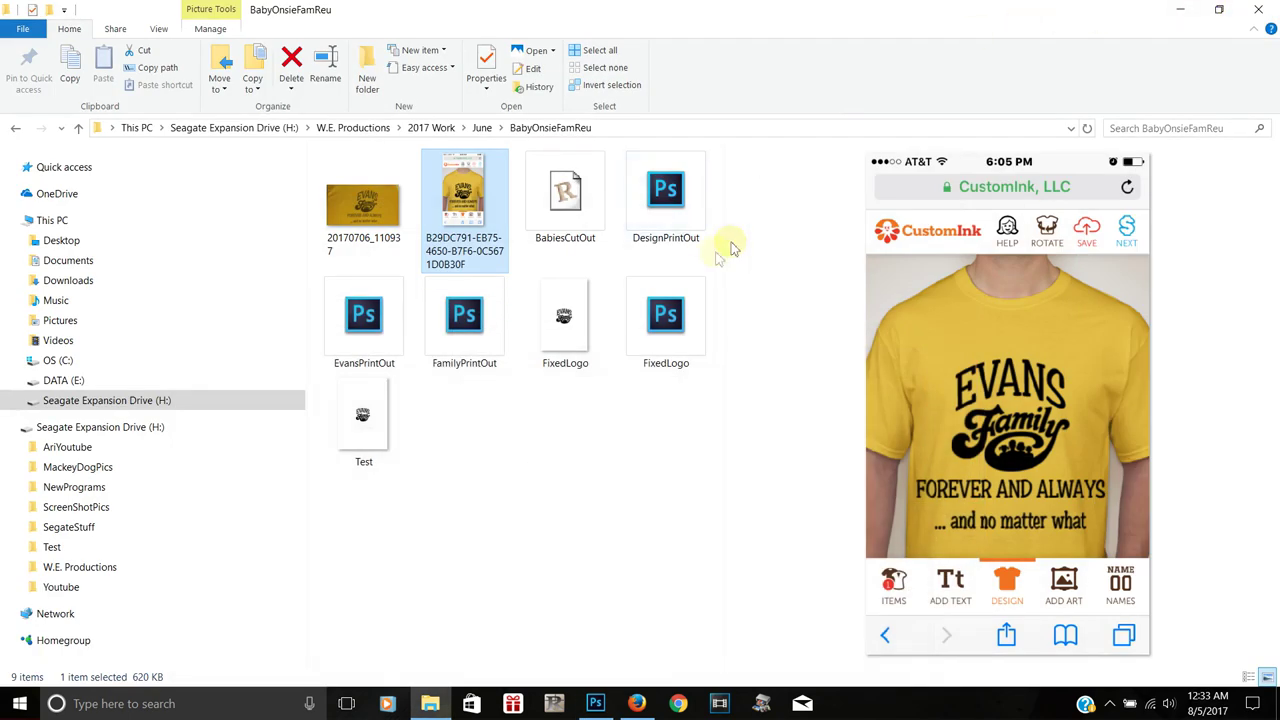
left_click(366, 413)
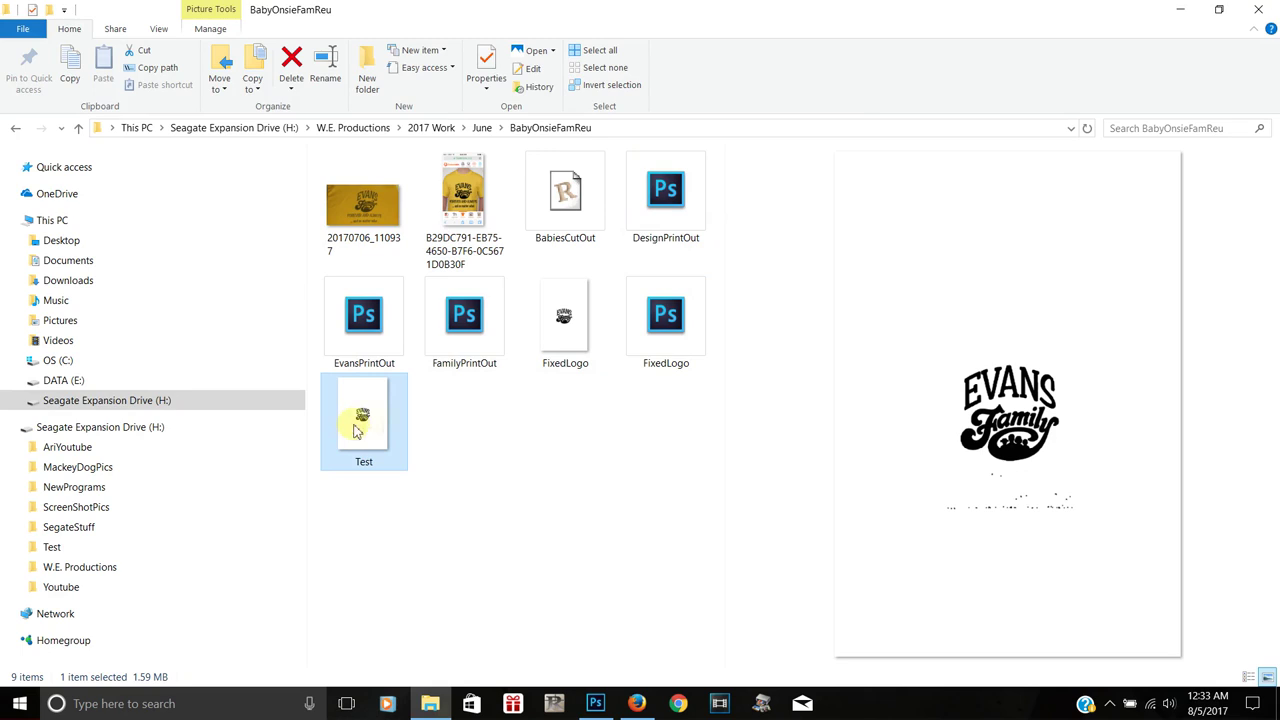
left_click(568, 333)
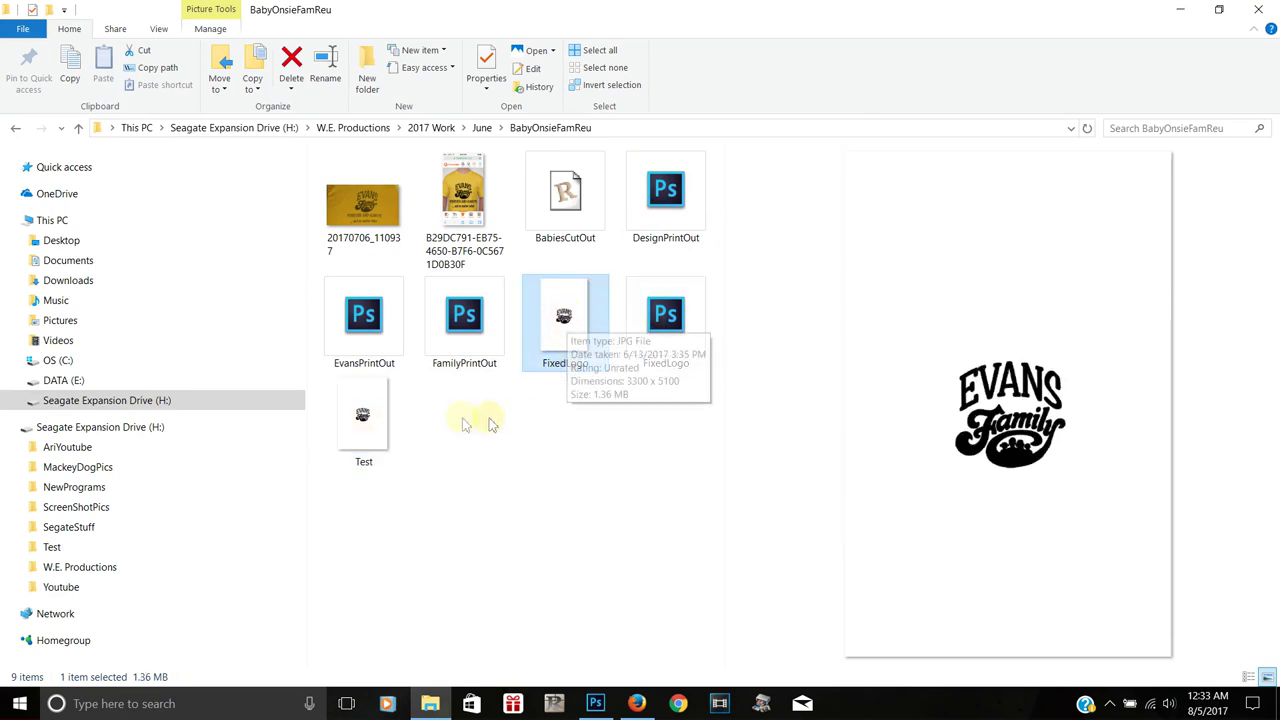
left_click(366, 420)
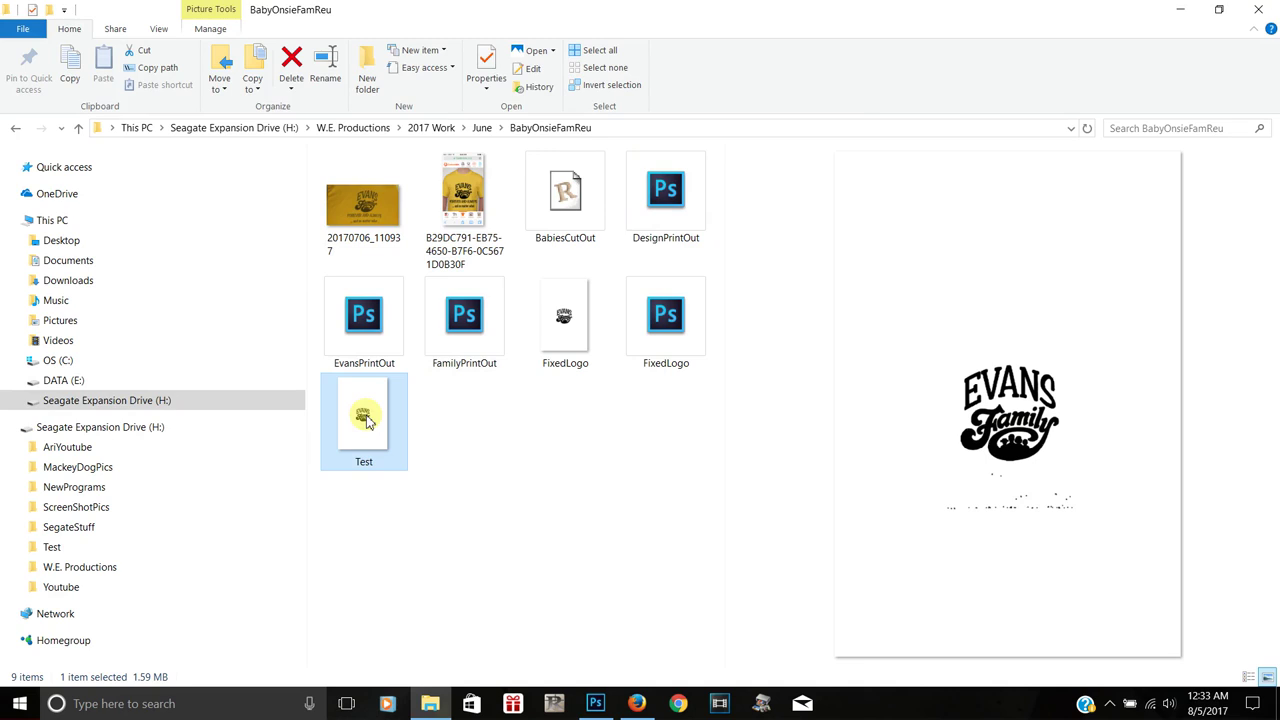
left_click(565, 331)
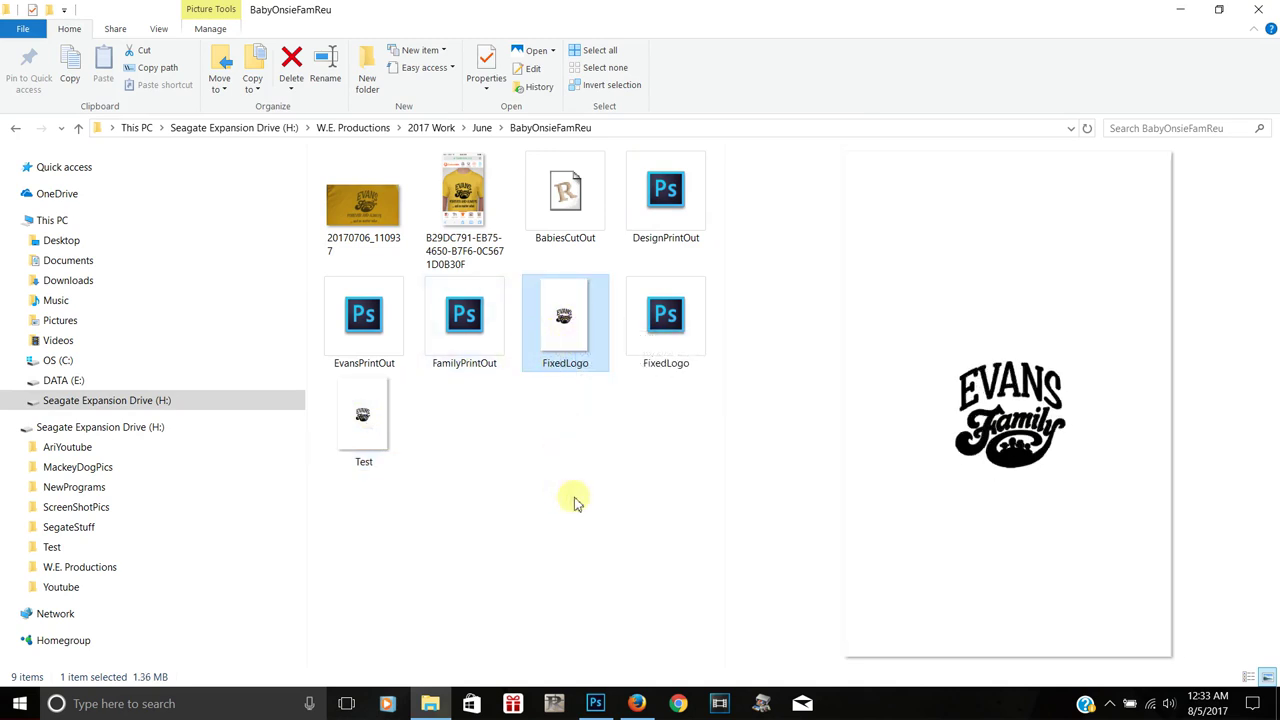
- Open CutStudio and bring the Test image from the BabyOnsieFamReu folder into its blank document
left_click(557, 704)
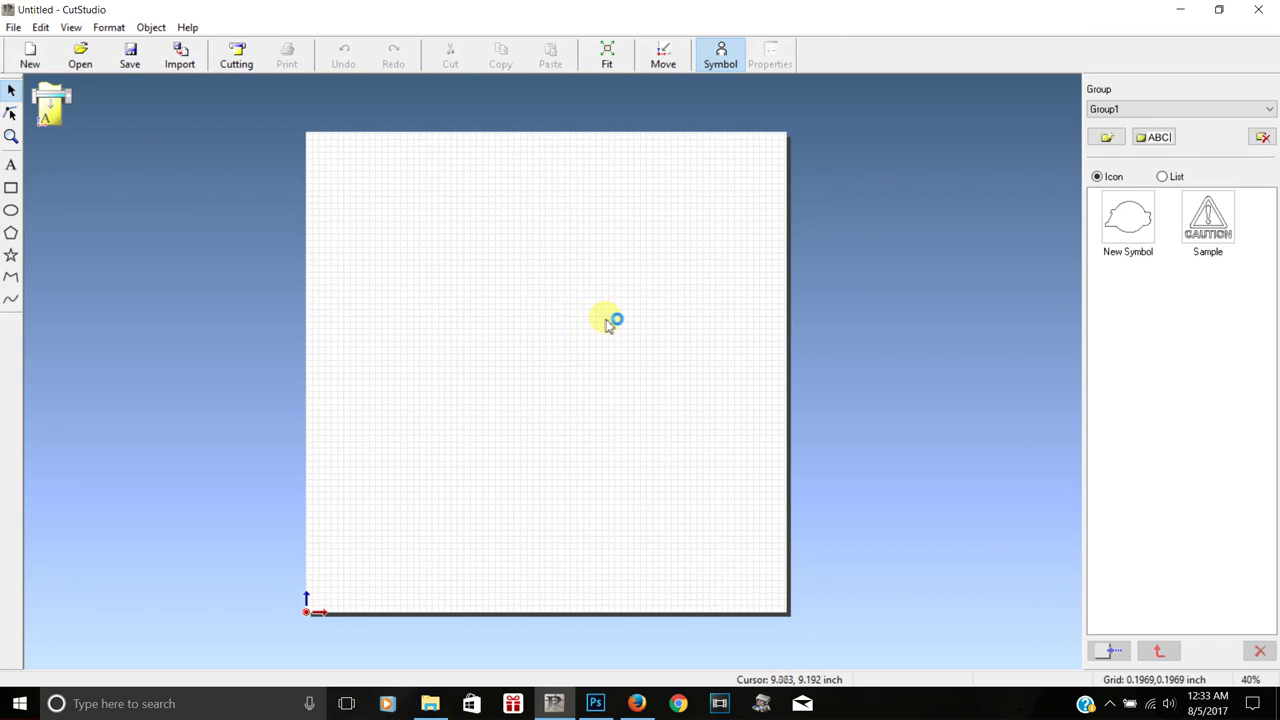
left_click(430, 704)
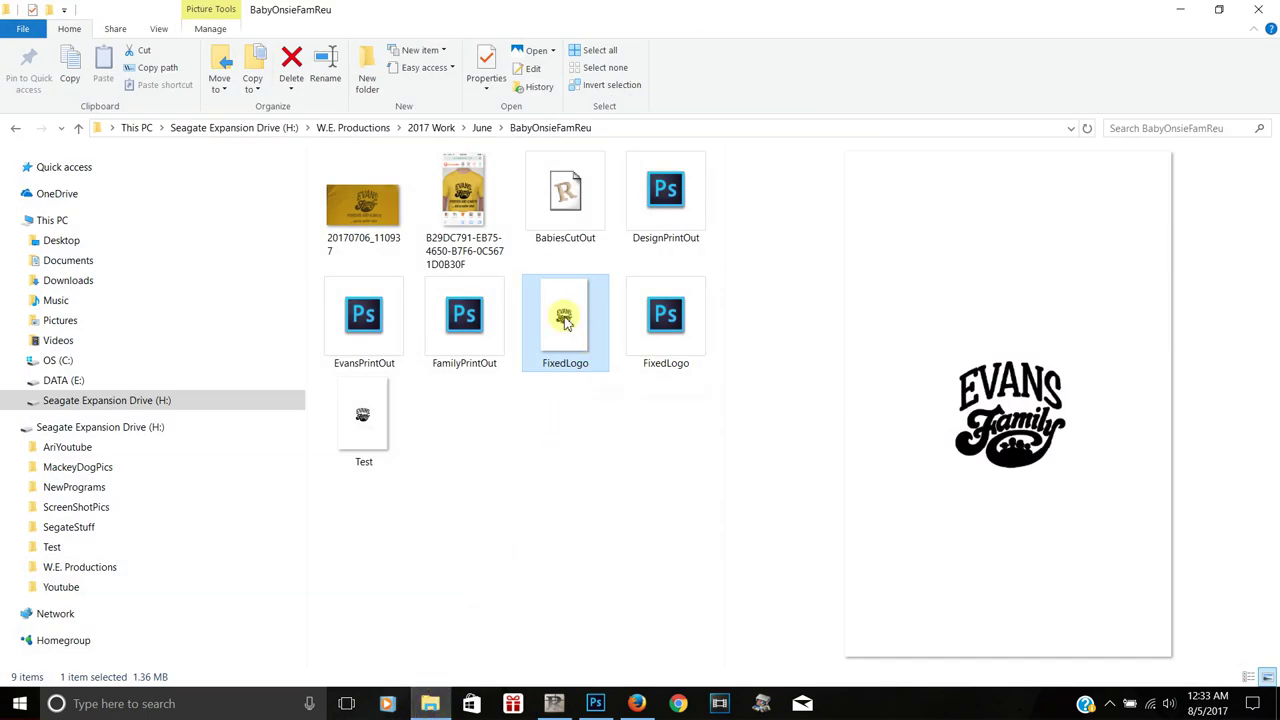
left_click(365, 413)
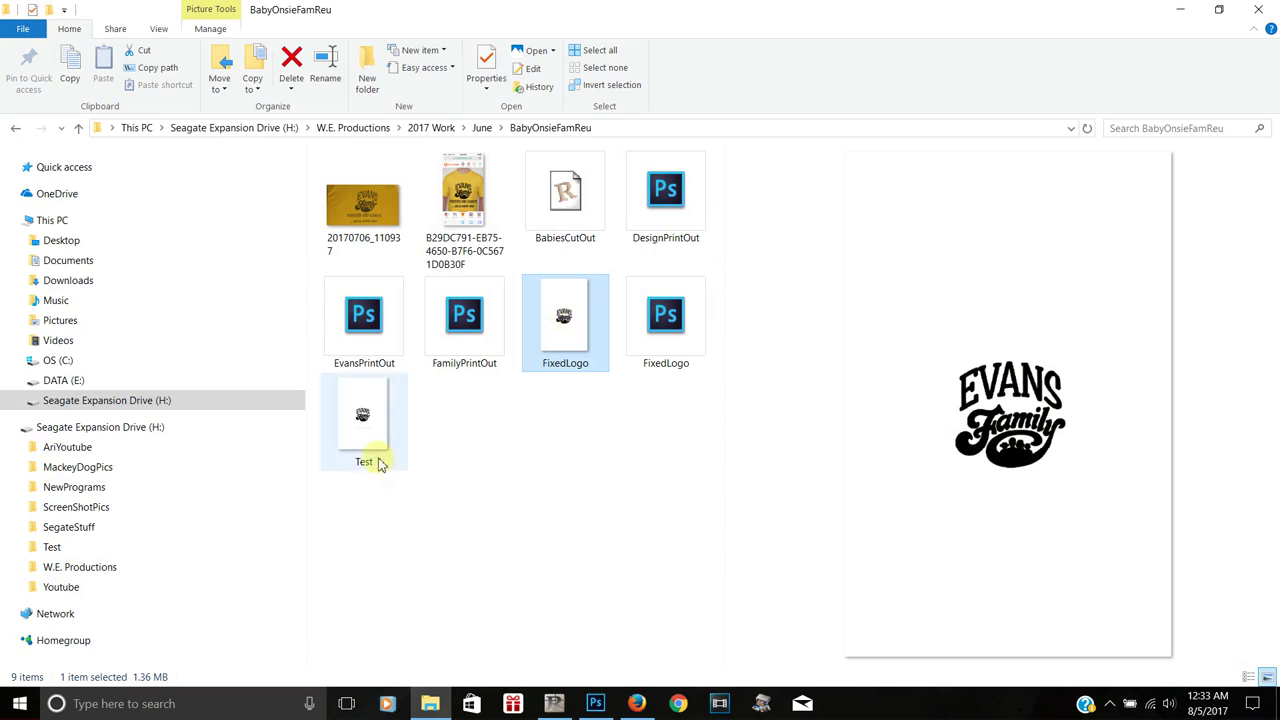
left_click(565, 312)
left_click(383, 412)
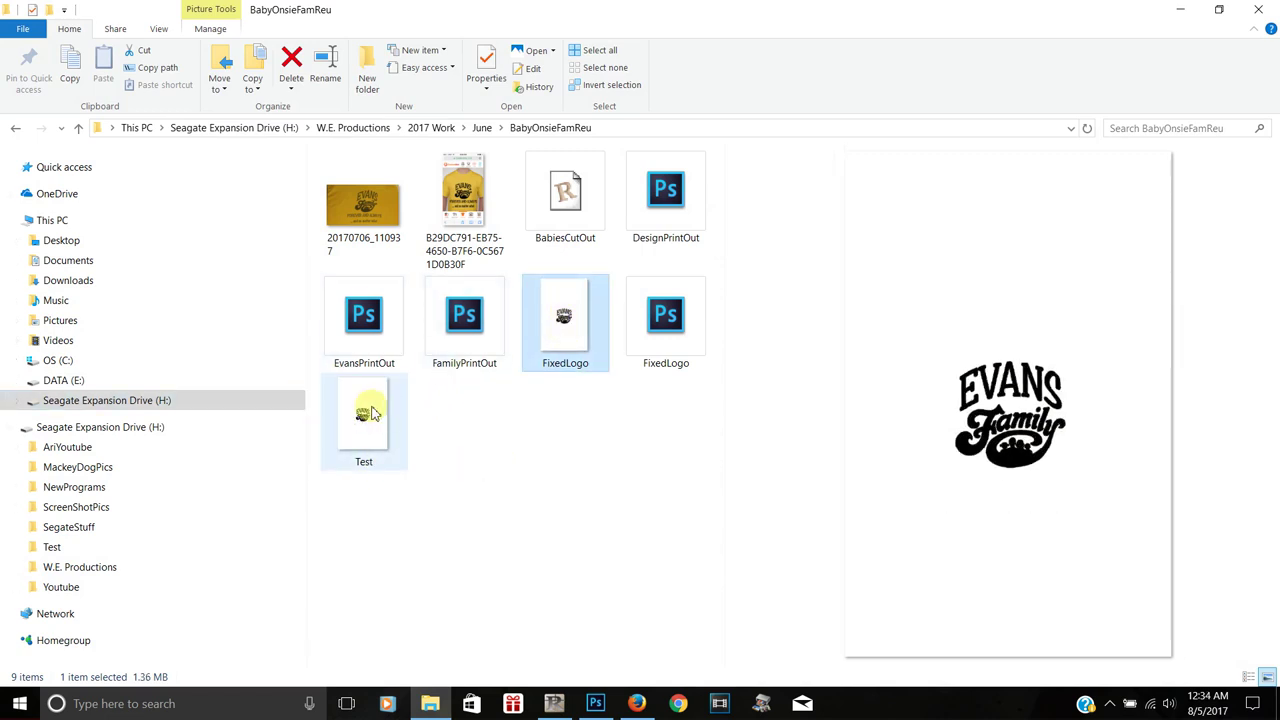
left_click_drag(368, 413, 528, 484)
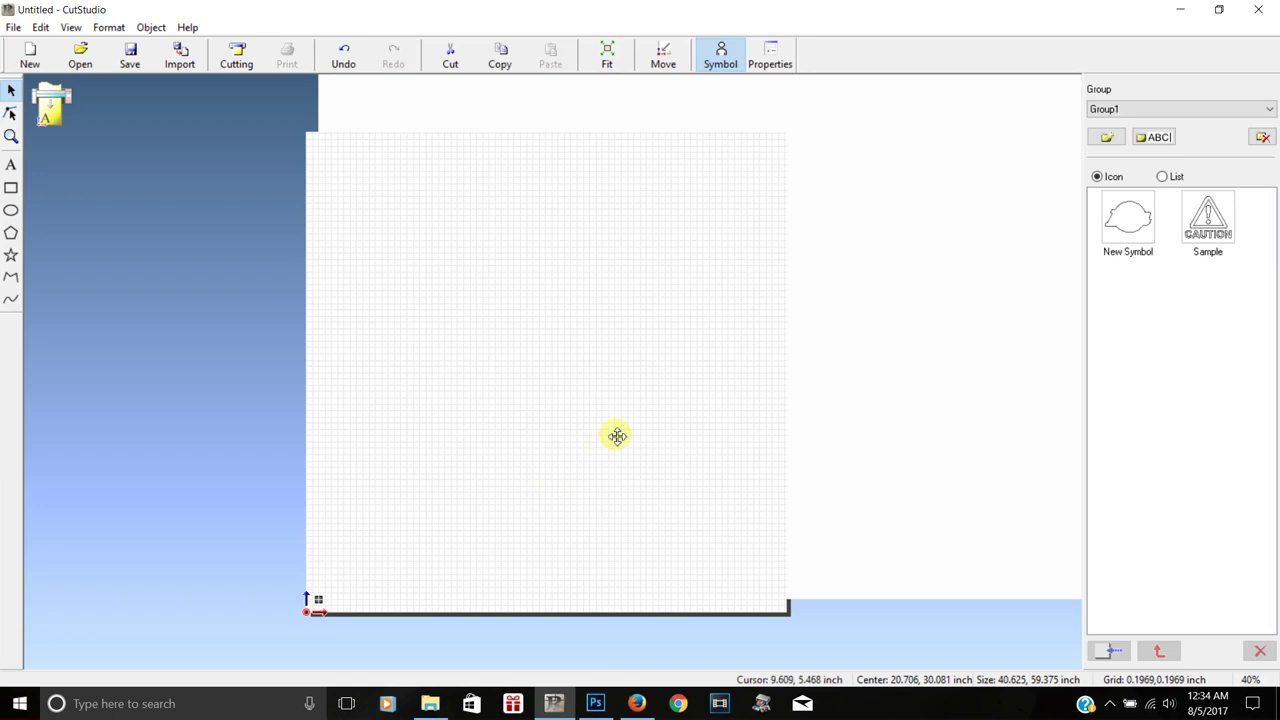
- Move the oversized imported image so that its logo lies over the page area
left_click_drag(530, 273, 518, 457)
left_click_drag(750, 426, 1188, 474)
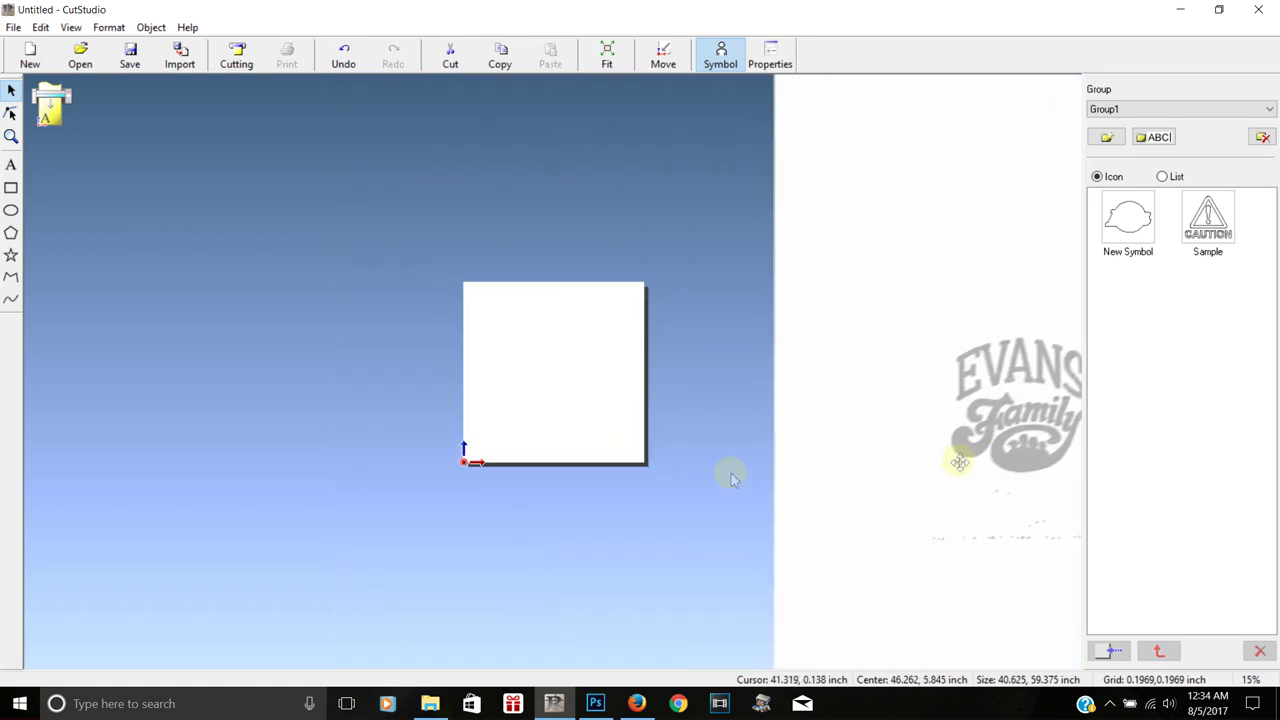
scroll(560, 373, "up", 2)
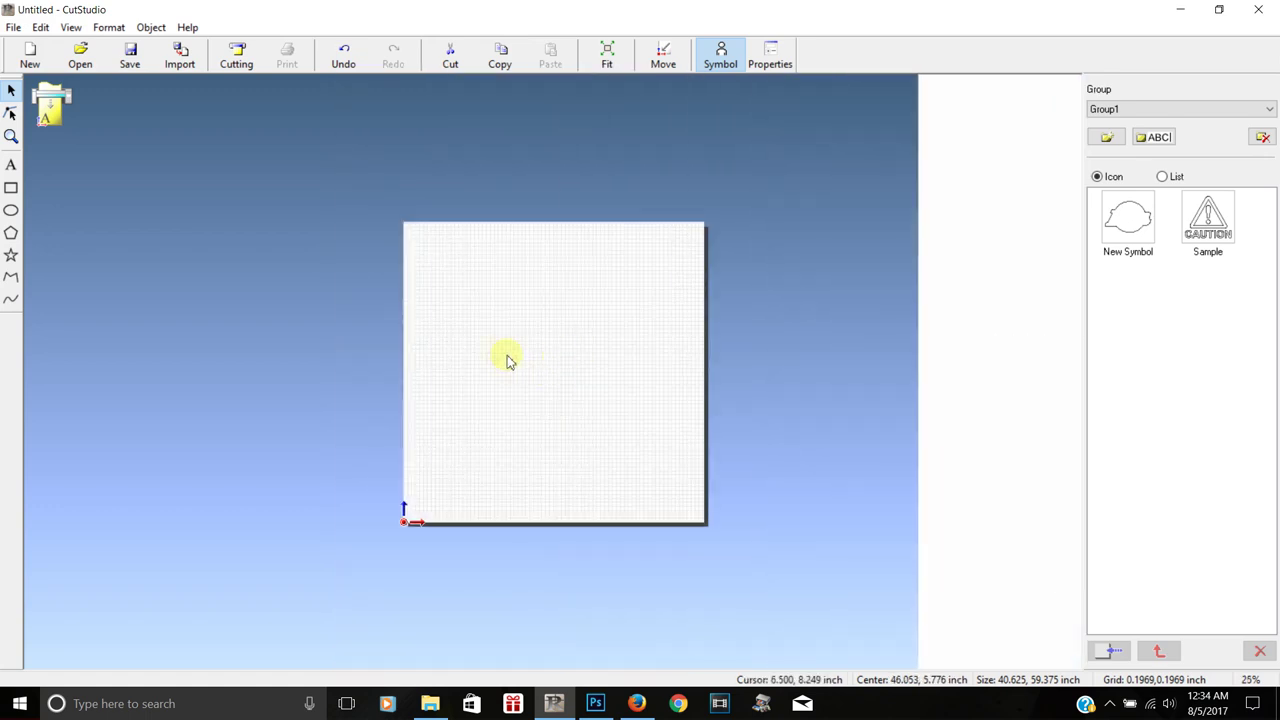
scroll(545, 435, "down", 2)
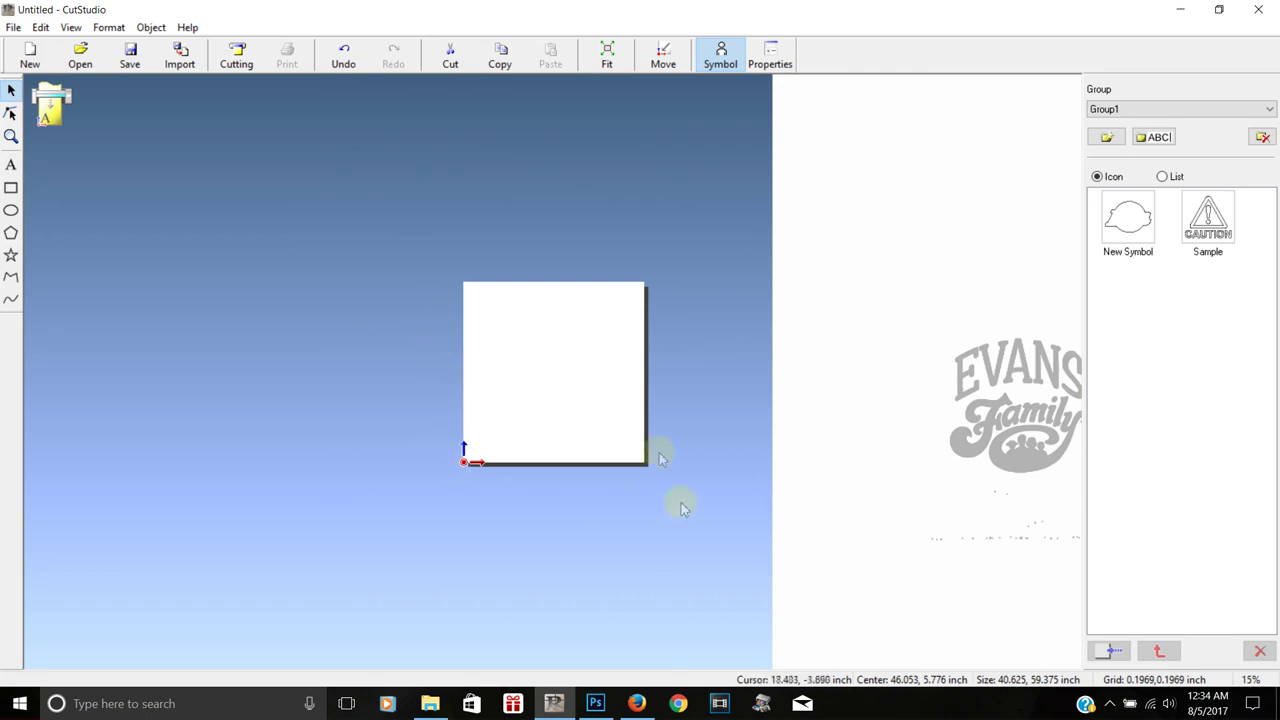
left_click_drag(978, 389, 551, 343)
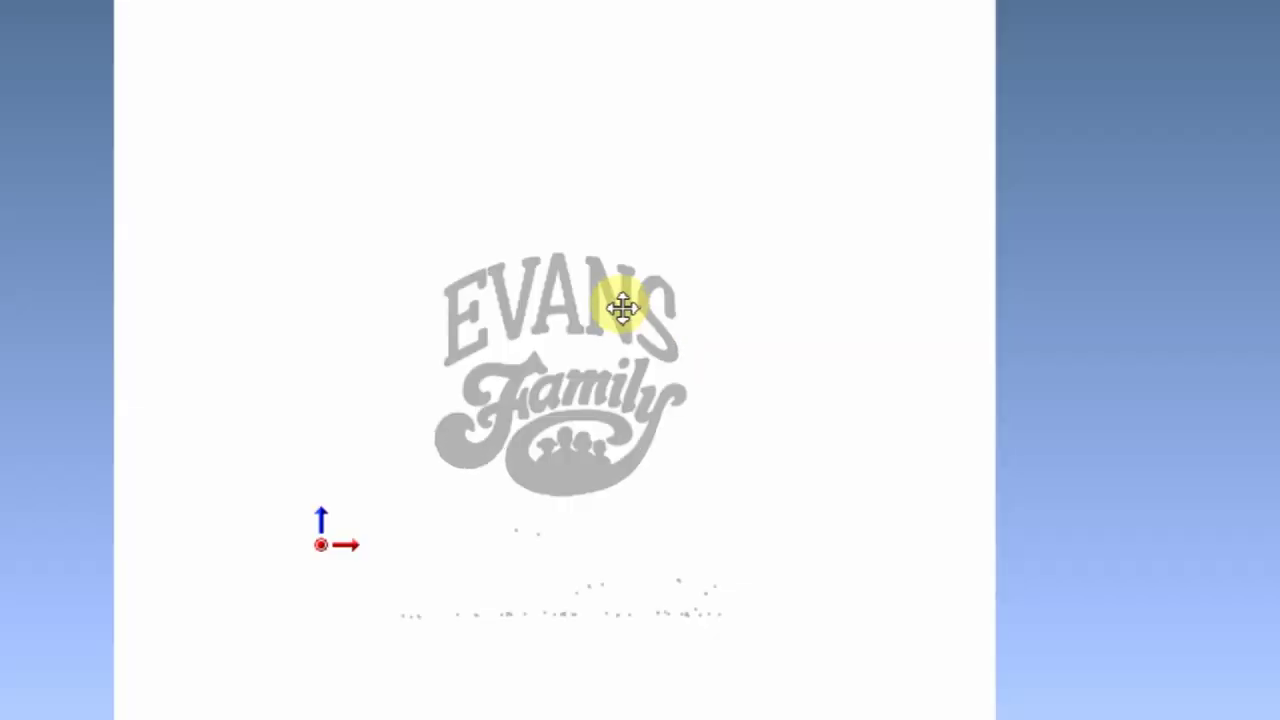
- Create an Image Outline of the imported logo by extracting its contour lines at the dark density setting
right_click(611, 309)
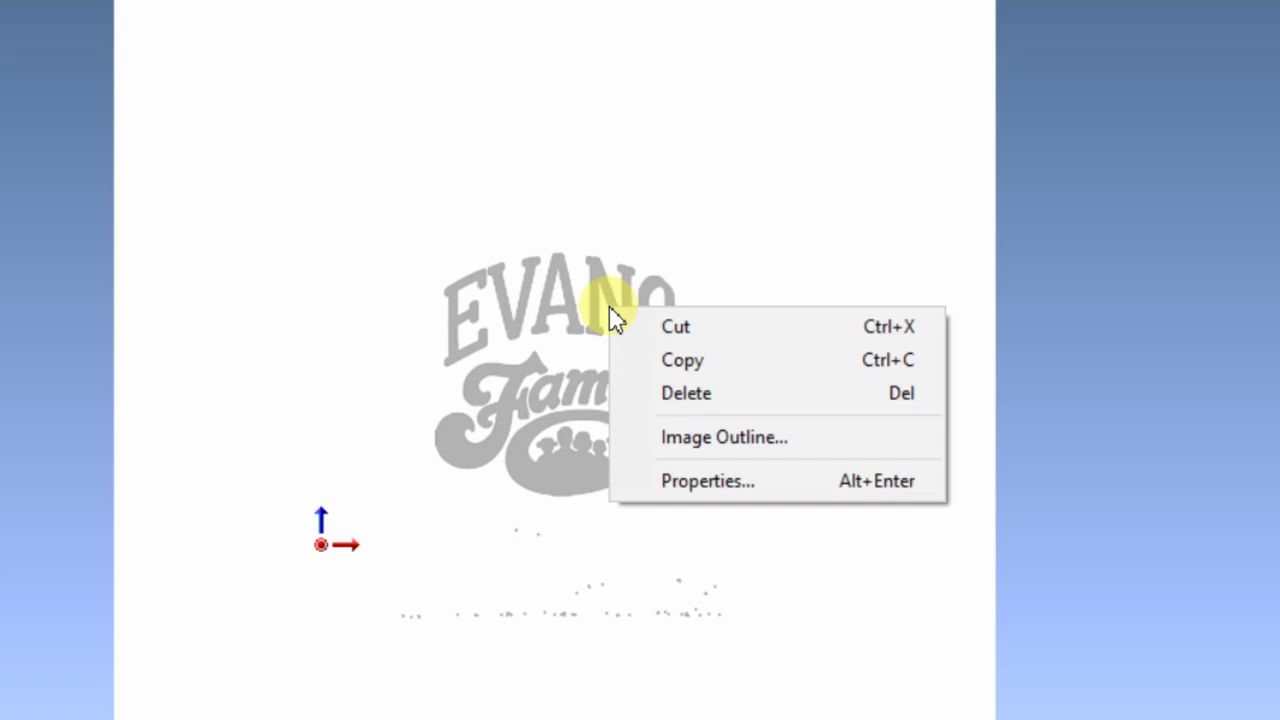
left_click(777, 440)
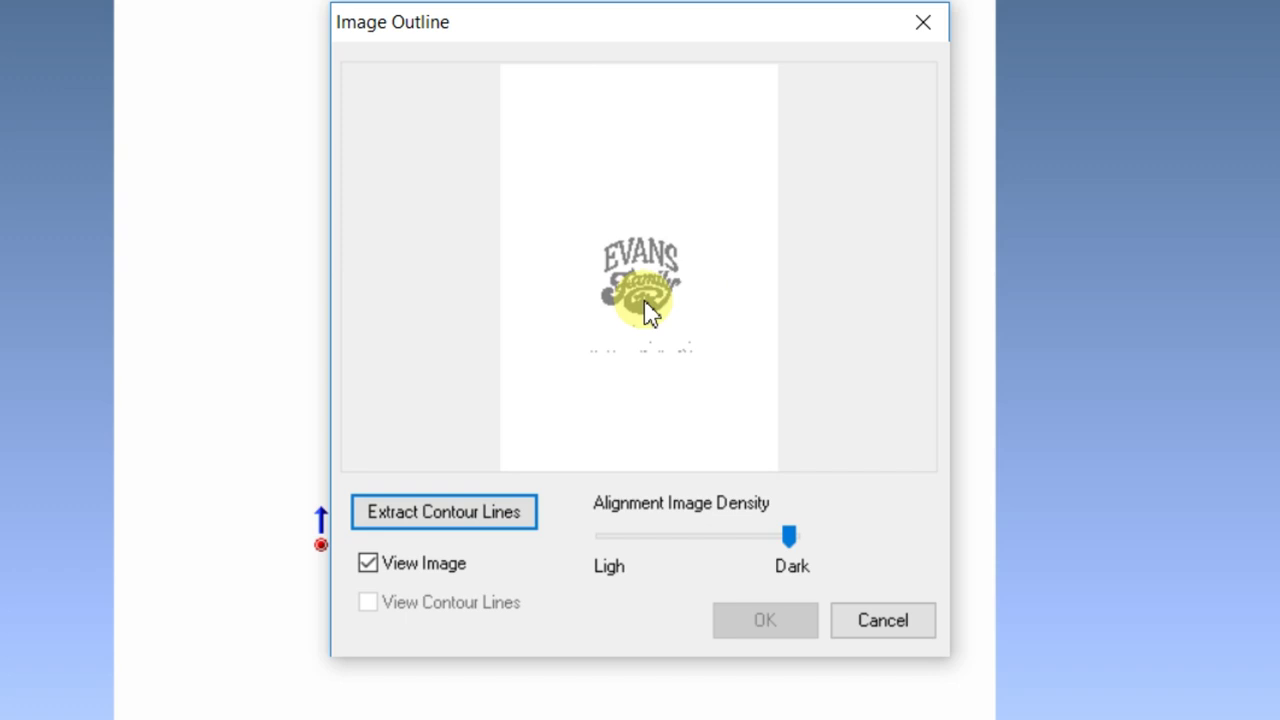
left_click(480, 548)
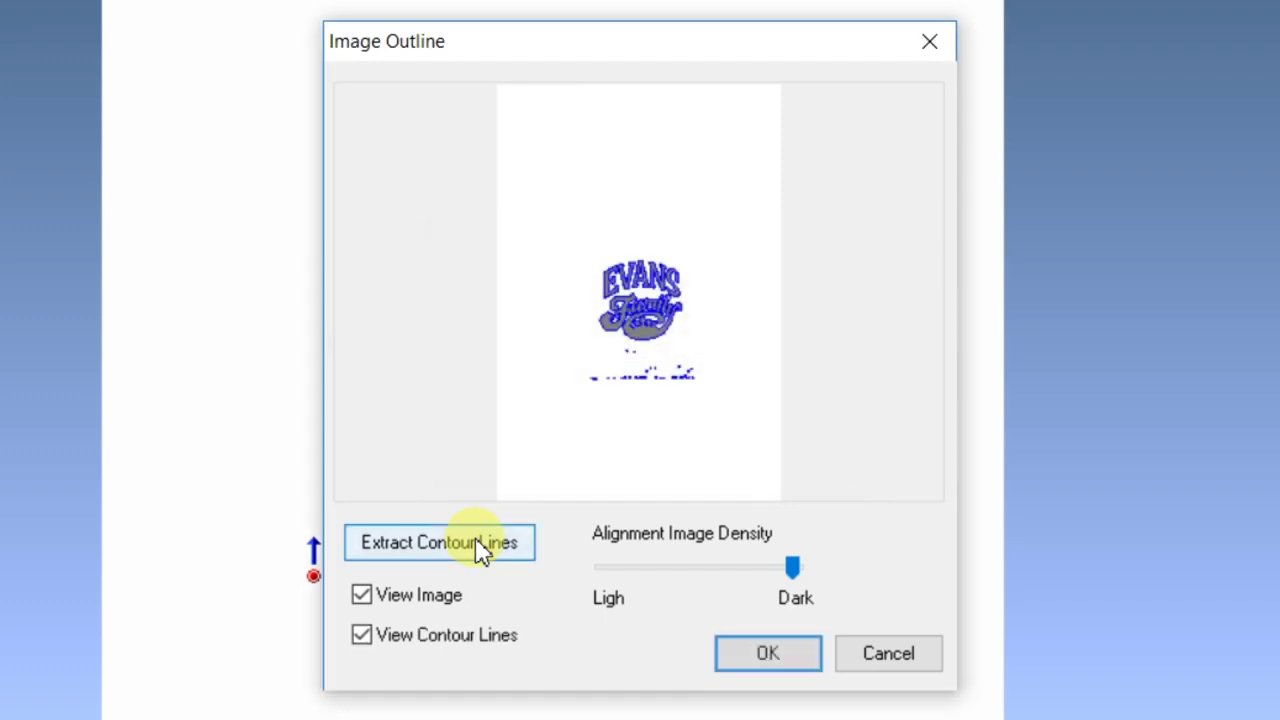
left_click(786, 664)
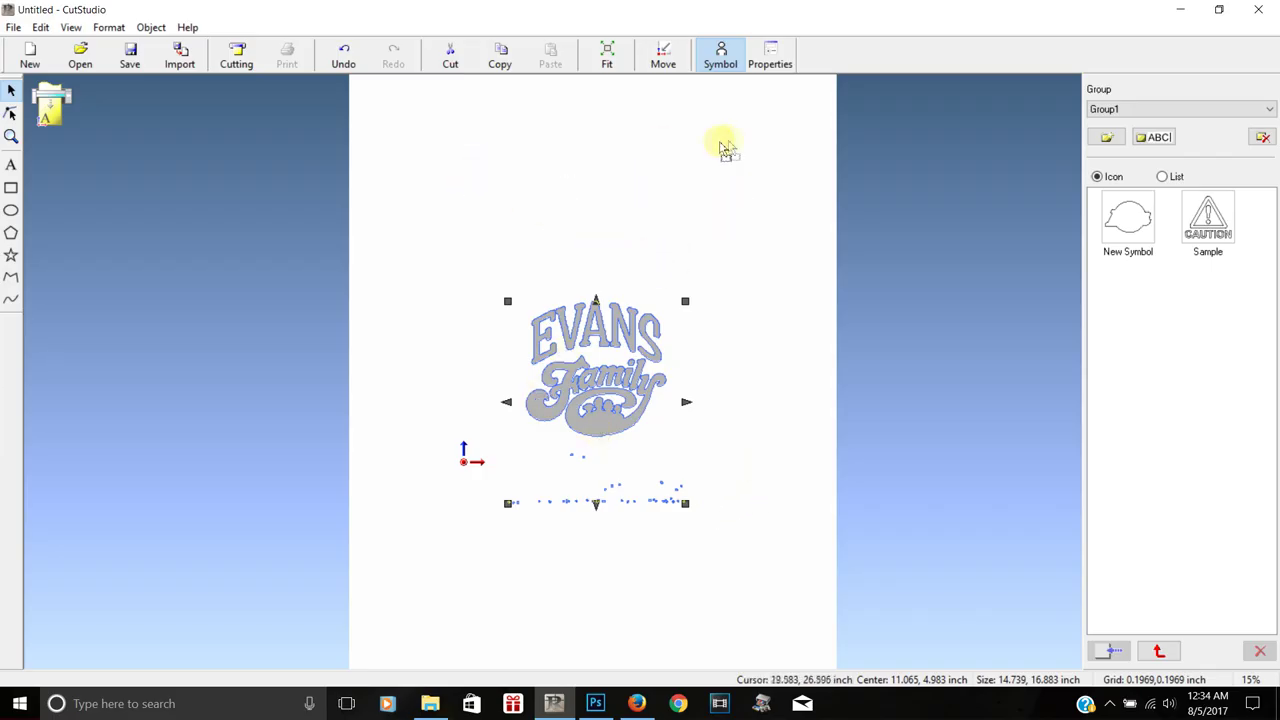
- Delete the source image behind the contour lines and move the logo outline onto the page
left_click(781, 141)
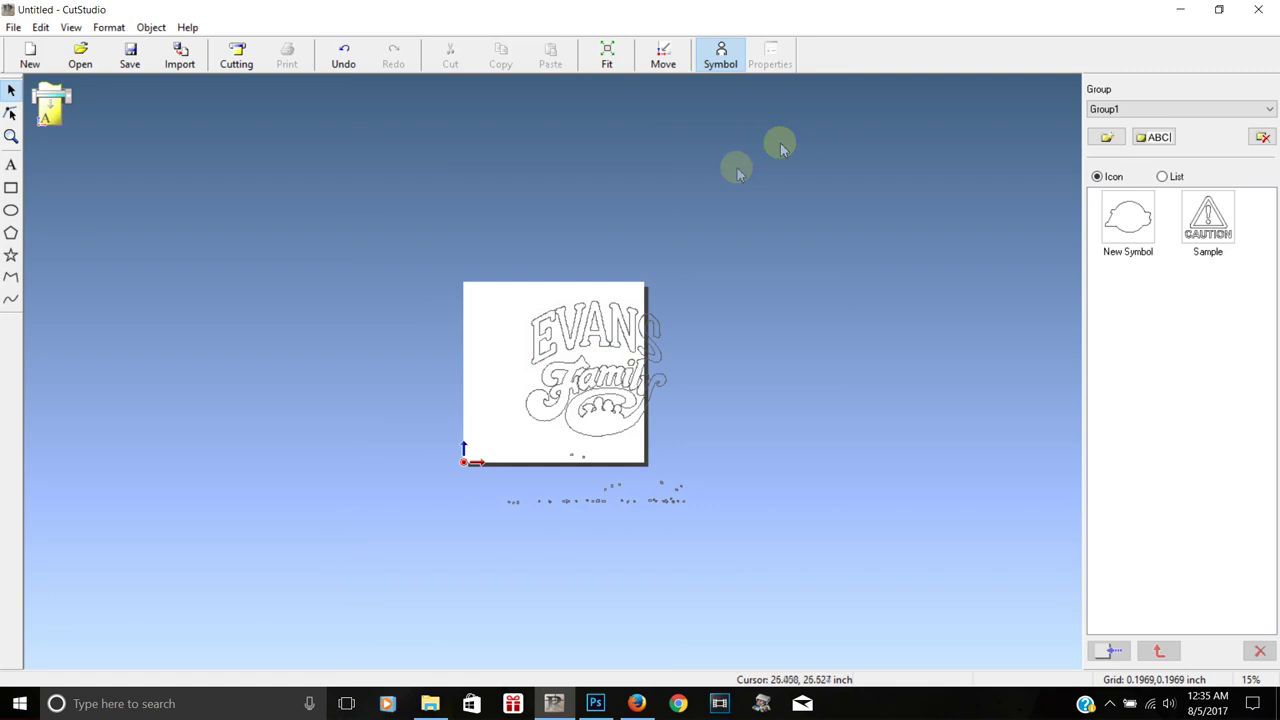
left_click(594, 328)
left_click_drag(594, 328, 557, 352)
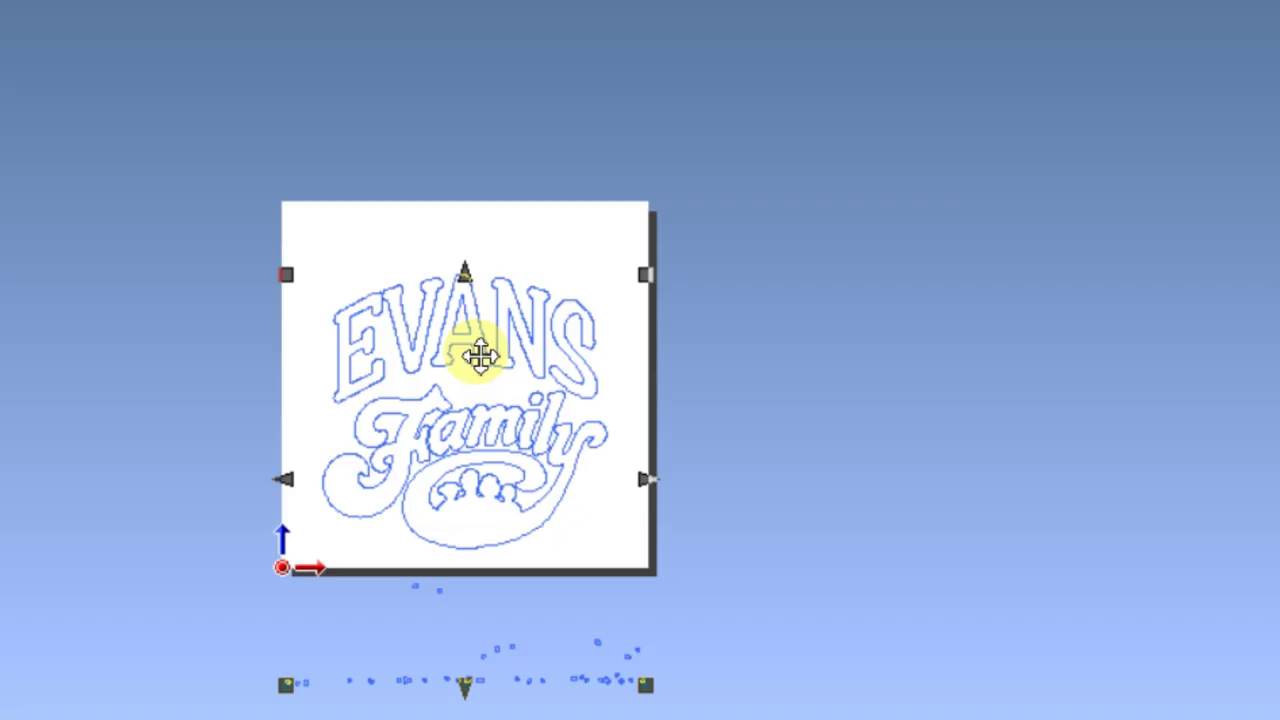
- Examine the size and shape properties of the logo outline
right_click(480, 358)
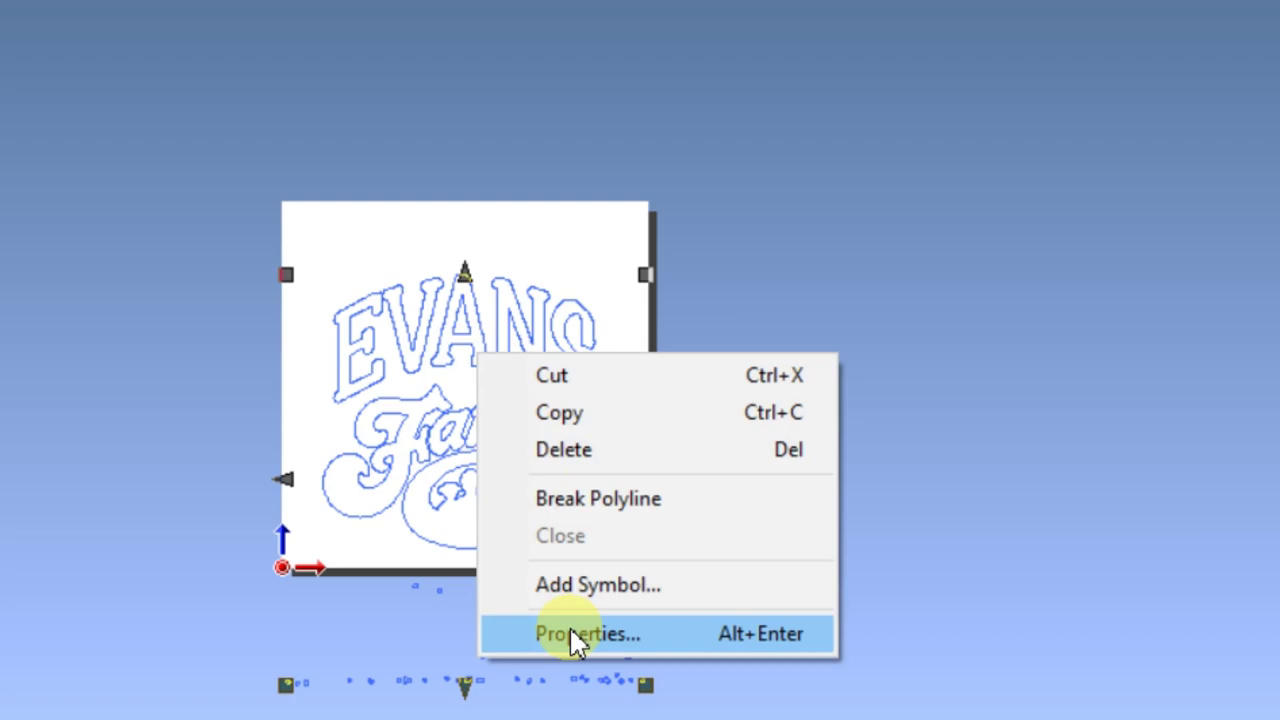
left_click(462, 275)
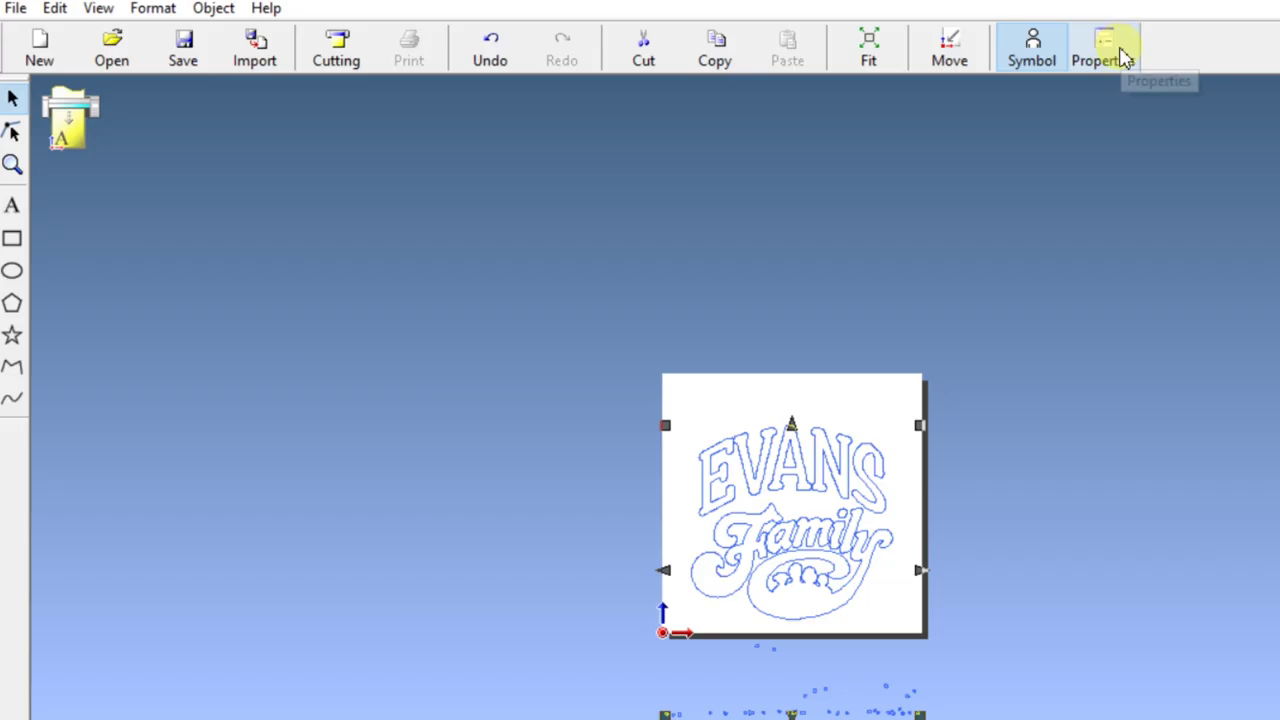
left_click(772, 62)
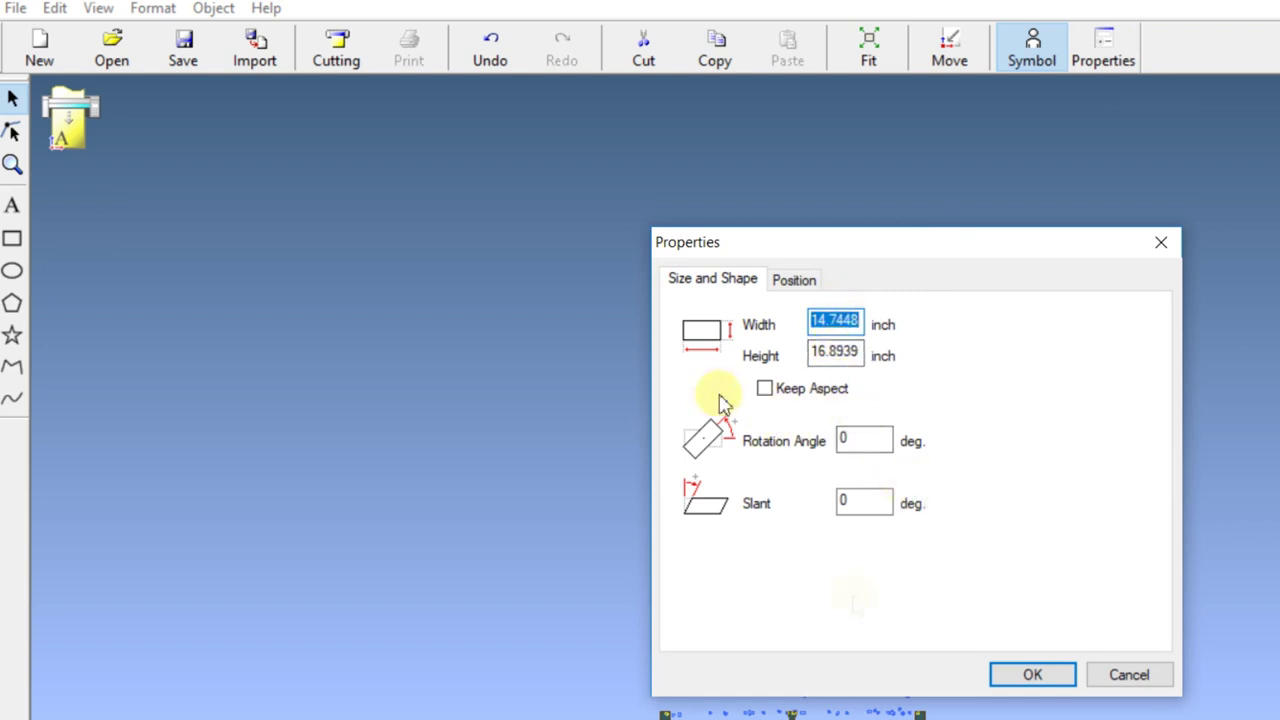
left_click(1161, 245)
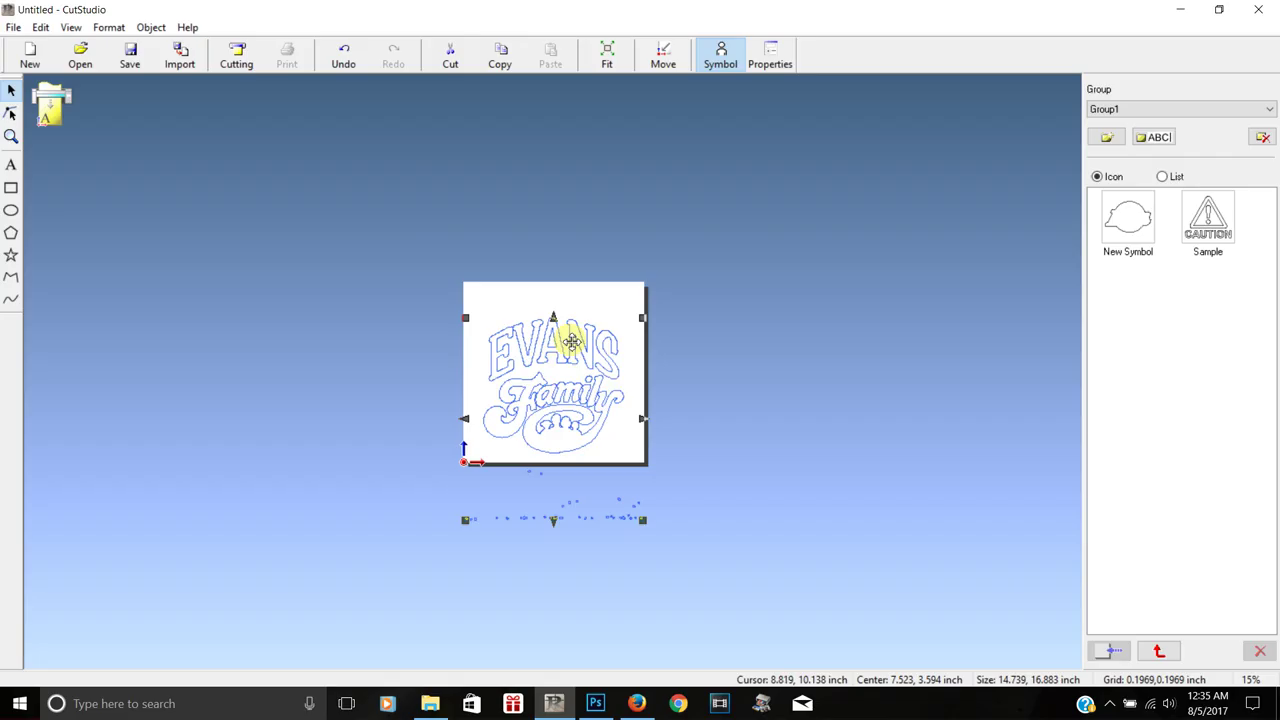
- Move the logo outline upward on the page so the stray specks below the logo lie within the page
left_click_drag(805, 450, 820, 322)
left_click_drag(573, 245, 565, 326)
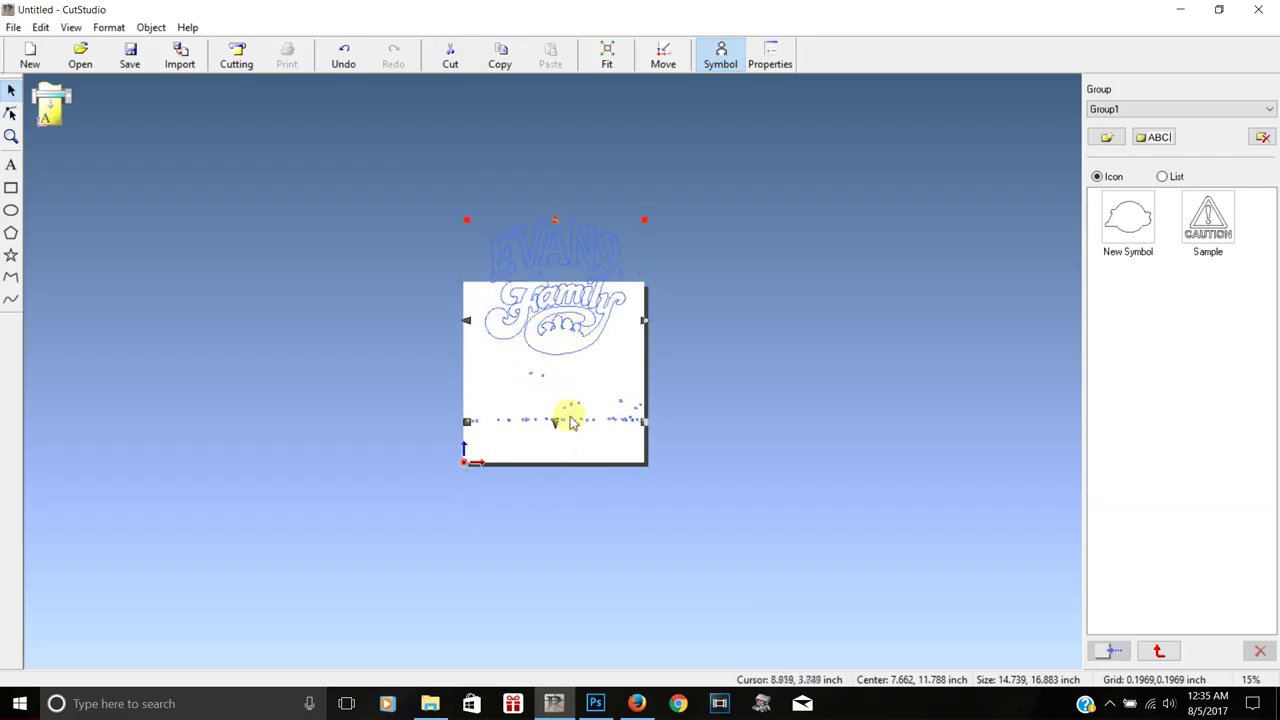
scroll(570, 425, "up", 2)
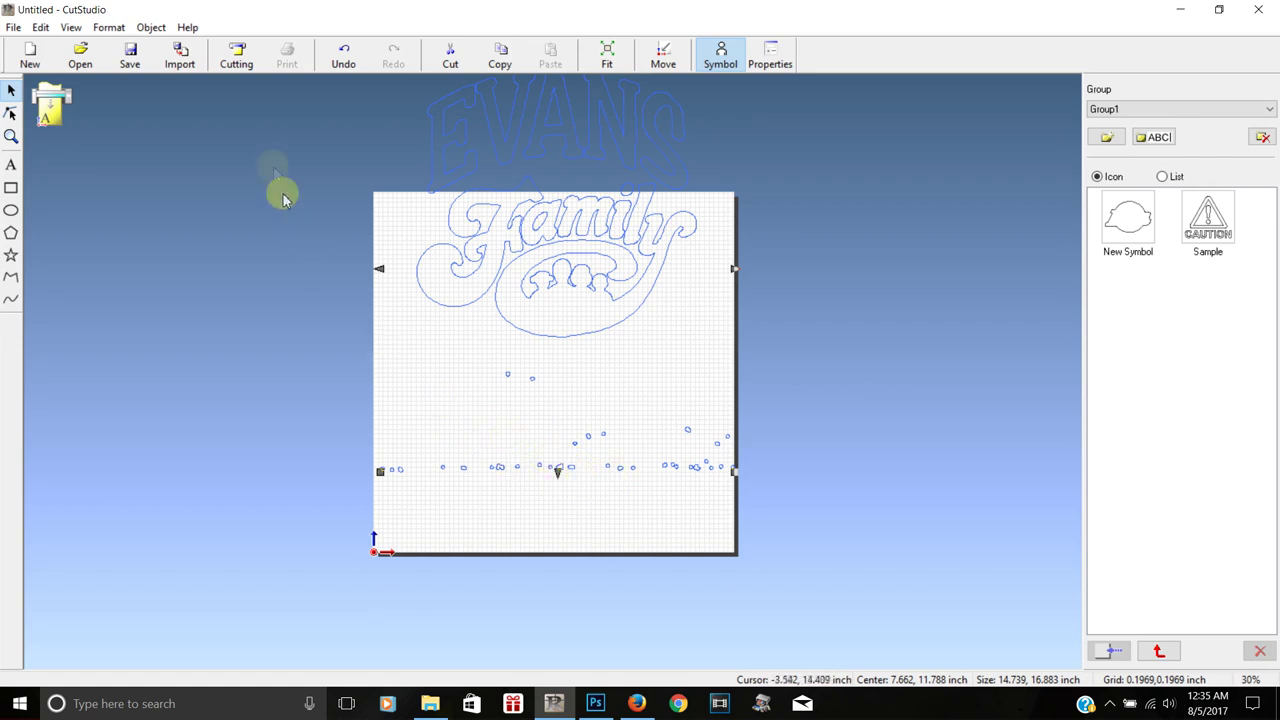
left_click_drag(514, 133, 510, 197)
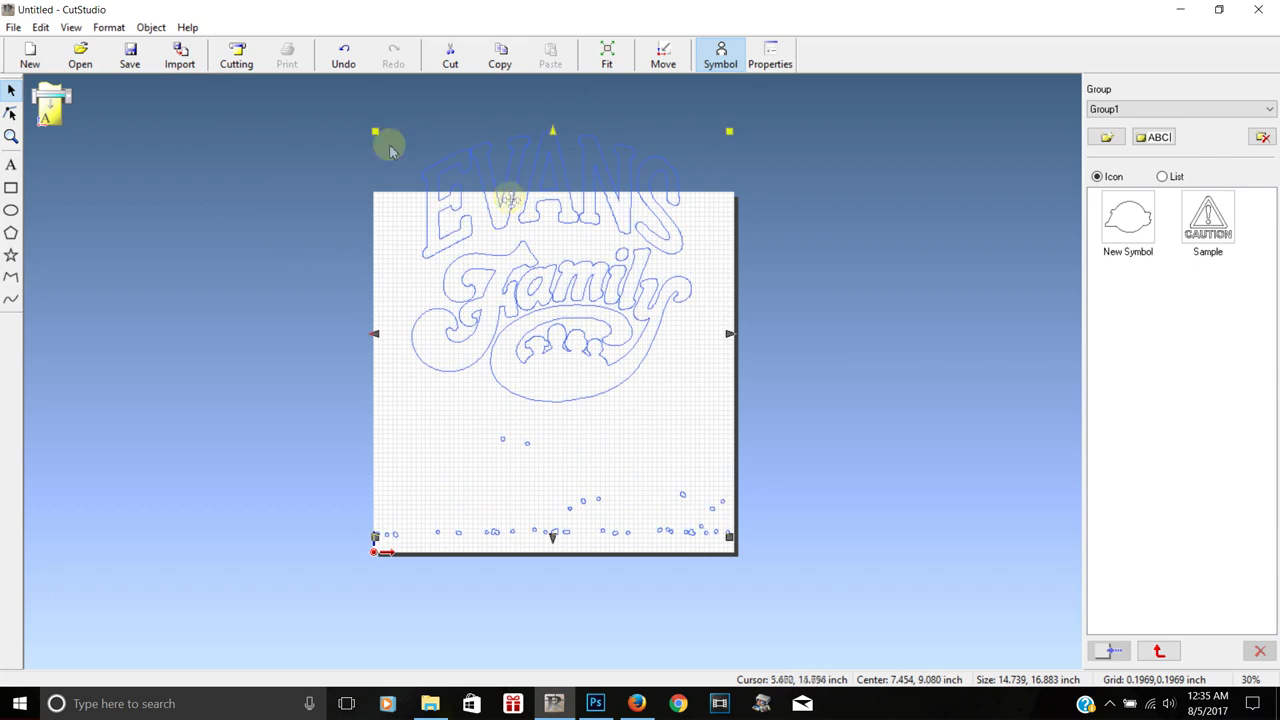
- Break the logo outline into separate polylines and select individual pieces, such as the letter E and the bottom swash, to check them
left_click(153, 28)
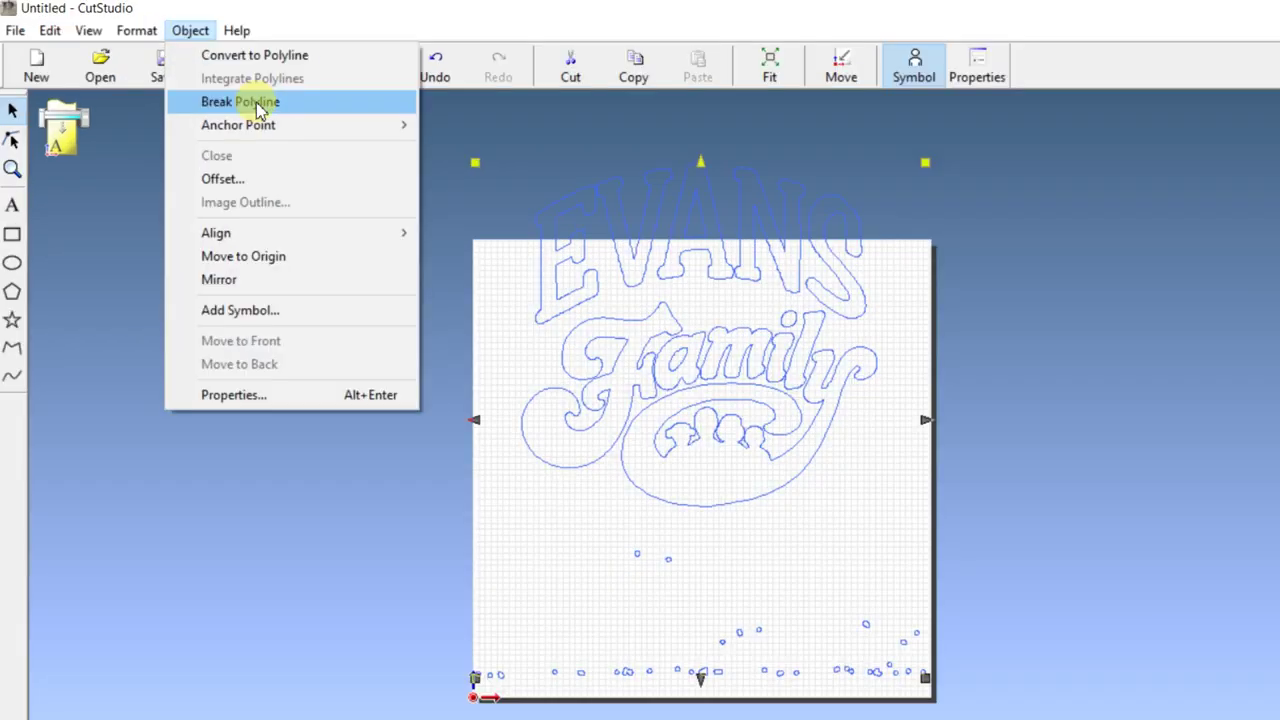
left_click(258, 104)
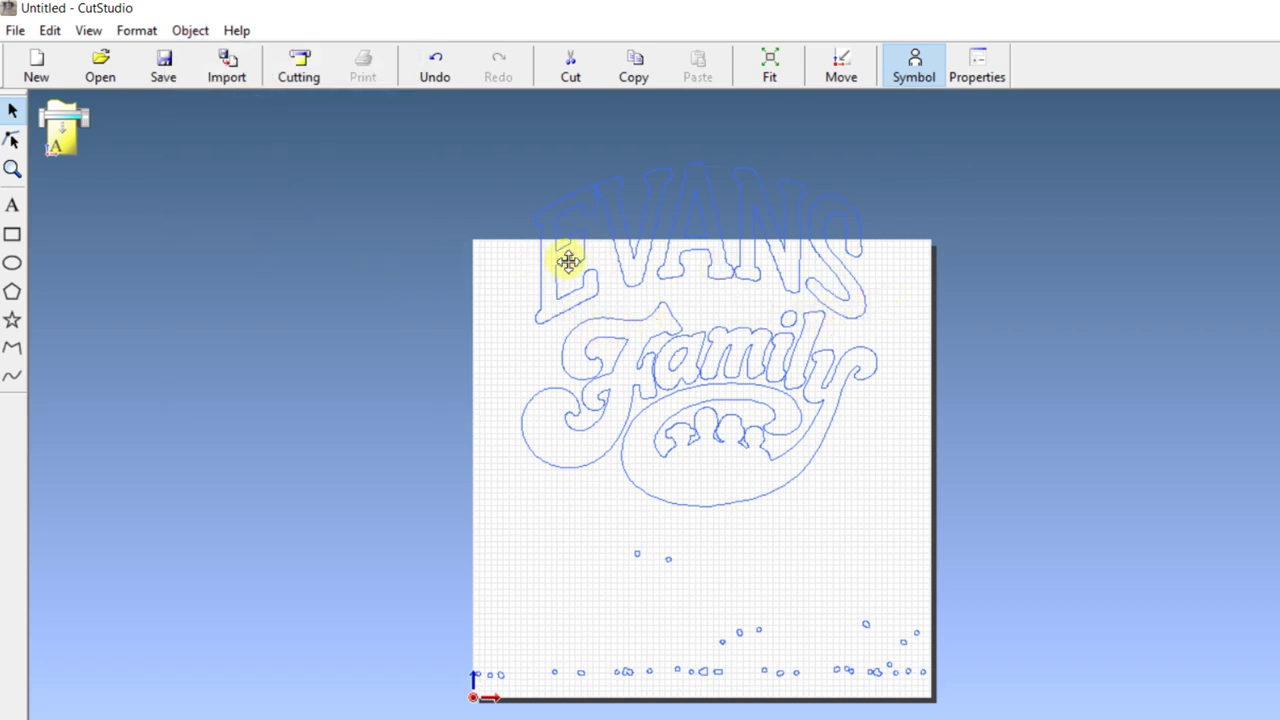
left_click(437, 260)
left_click(555, 250)
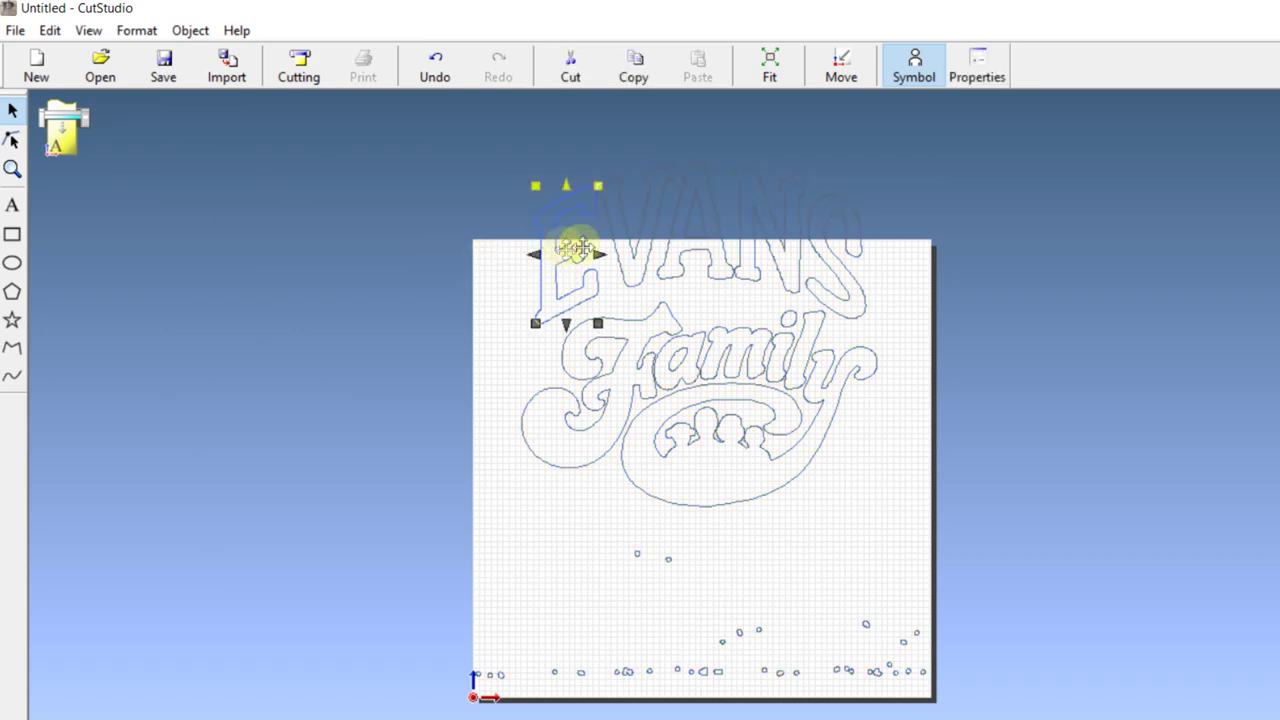
left_click(632, 348)
left_click(726, 456)
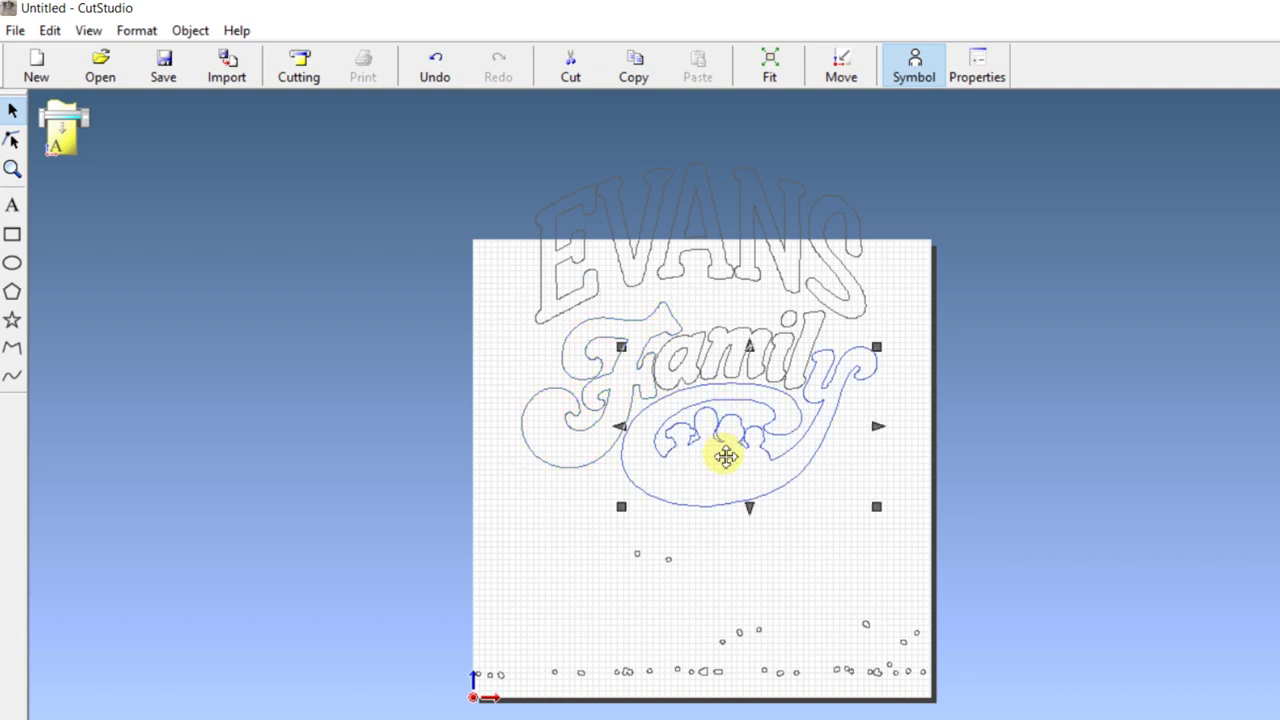
left_click(676, 362)
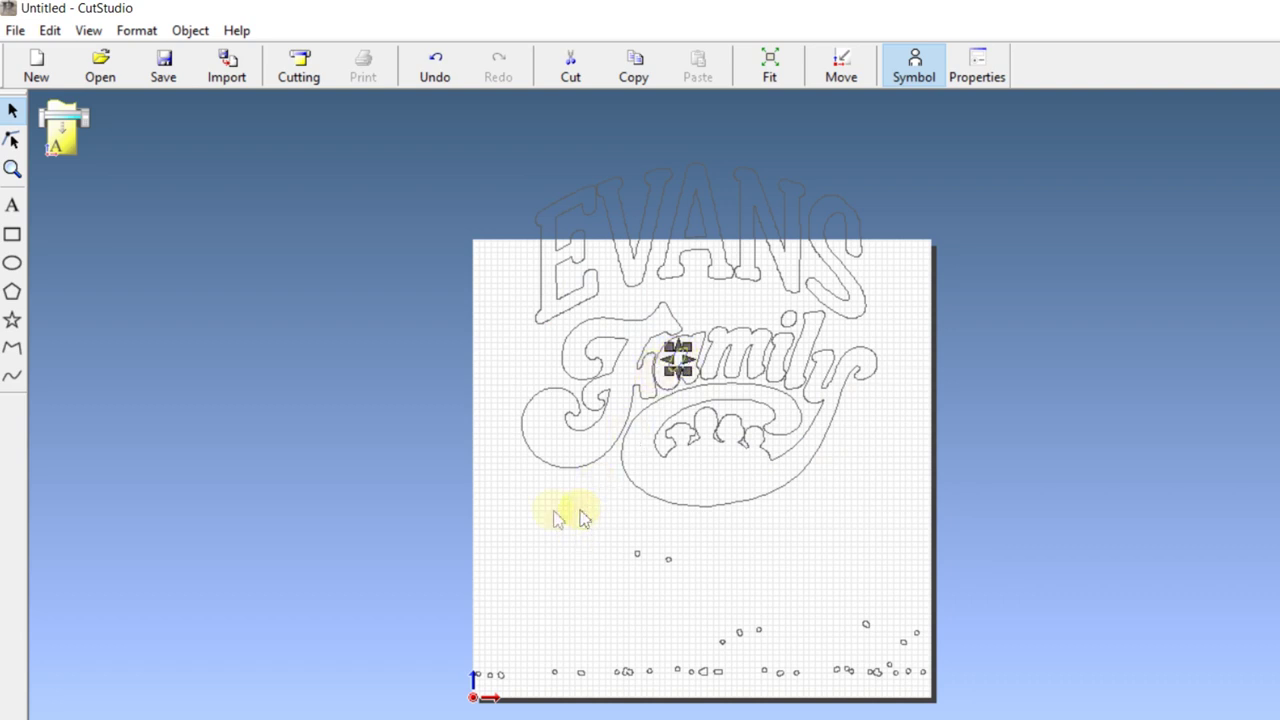
left_click(520, 585)
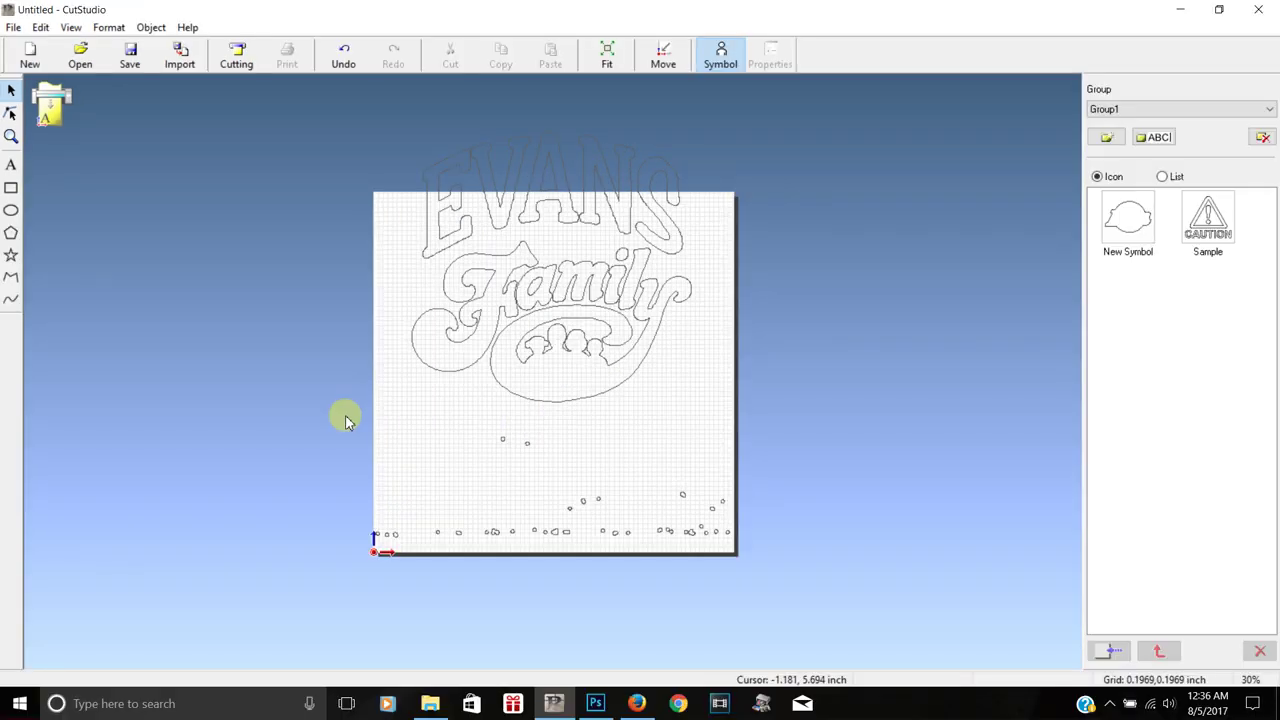
- Select all the stray speck outlines below the logo and delete them
mouse_move(345, 416)
left_mouse_down()
mouse_move(403, 469)
mouse_move(509, 511)
mouse_move(806, 585)
left_mouse_up()
scroll(806, 523, "up", 2)
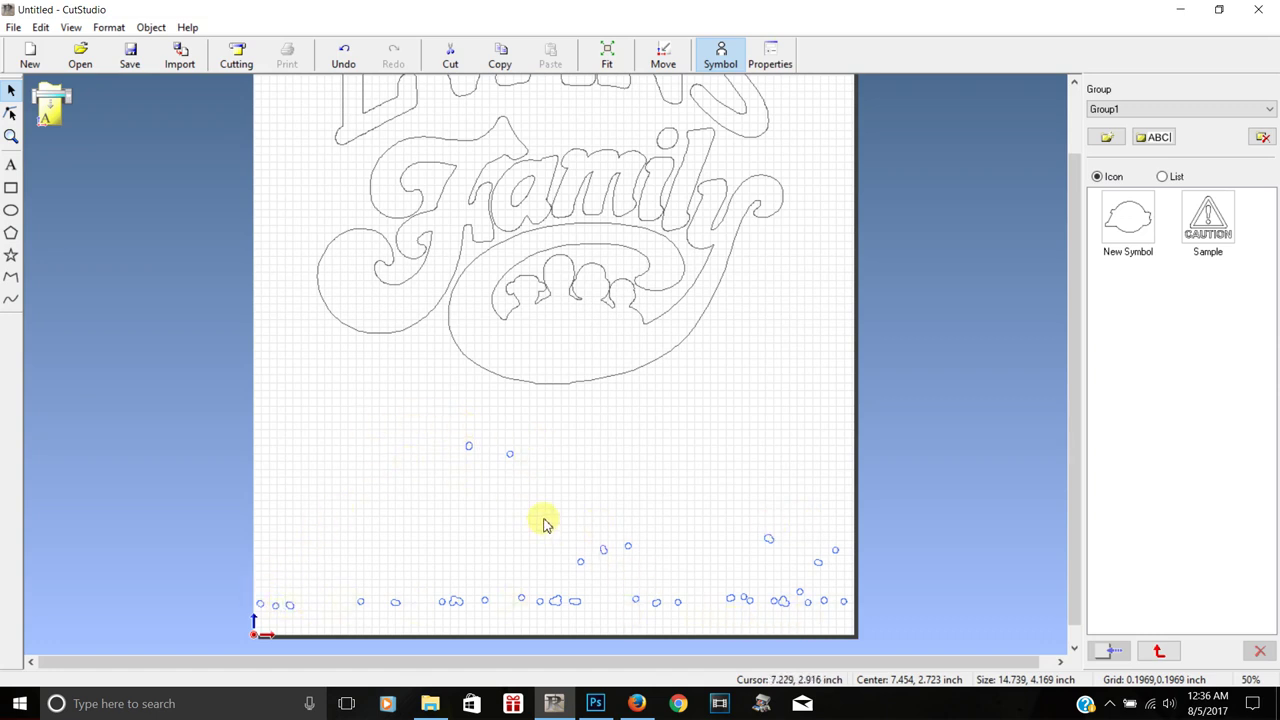
key("Delete")
scroll(550, 508, "down", 2)
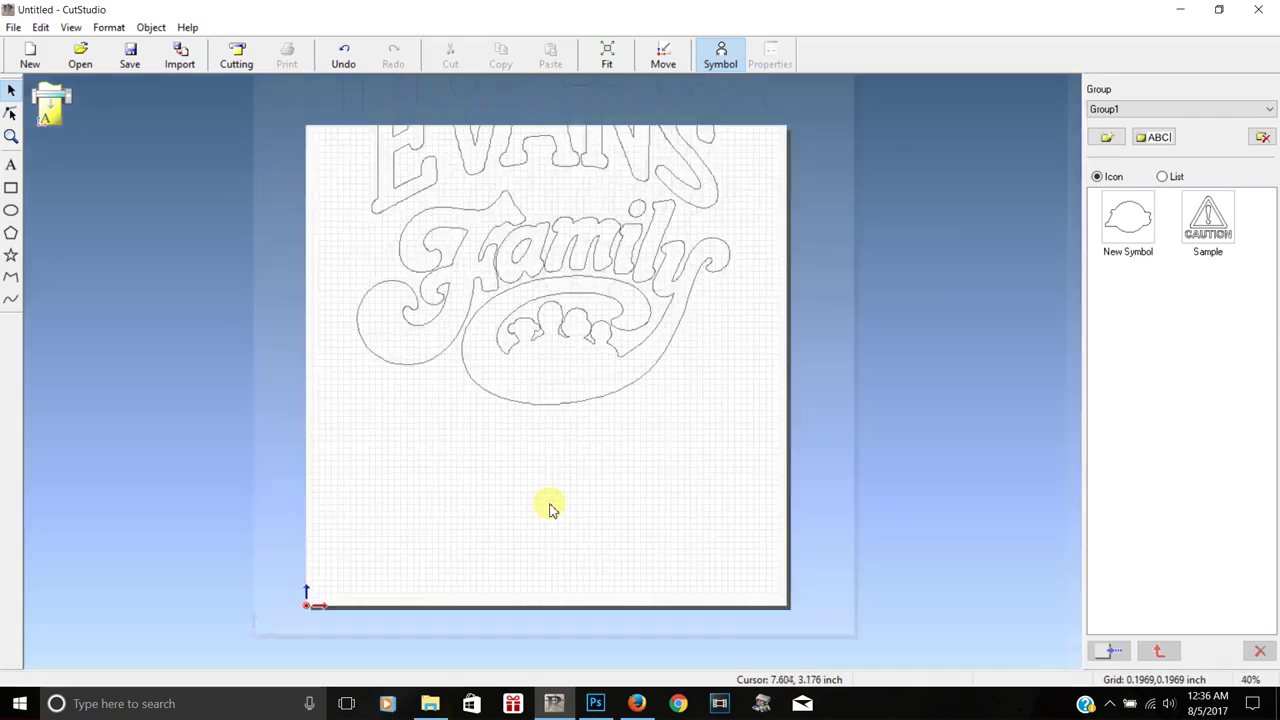
- Integrate all the logo outlines into one polyline object and move it down so it lies fully on the page
scroll(550, 508, "down", 1)
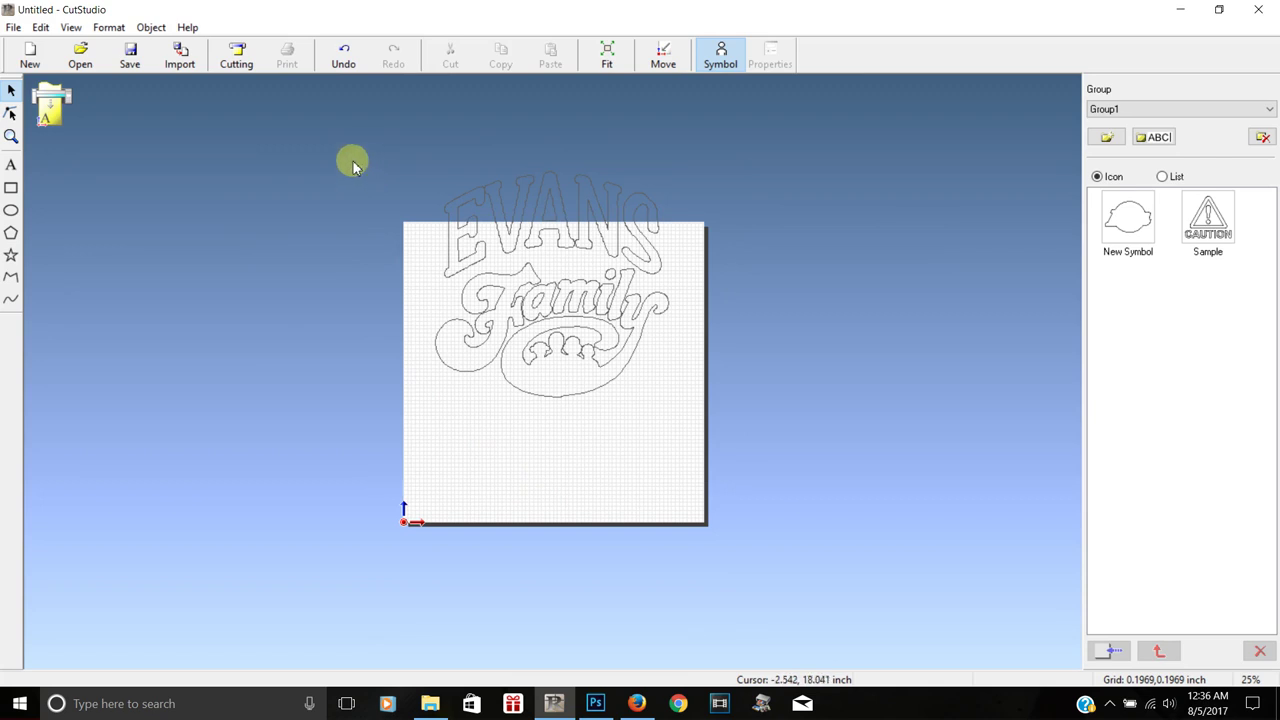
left_click_drag(353, 161, 763, 406)
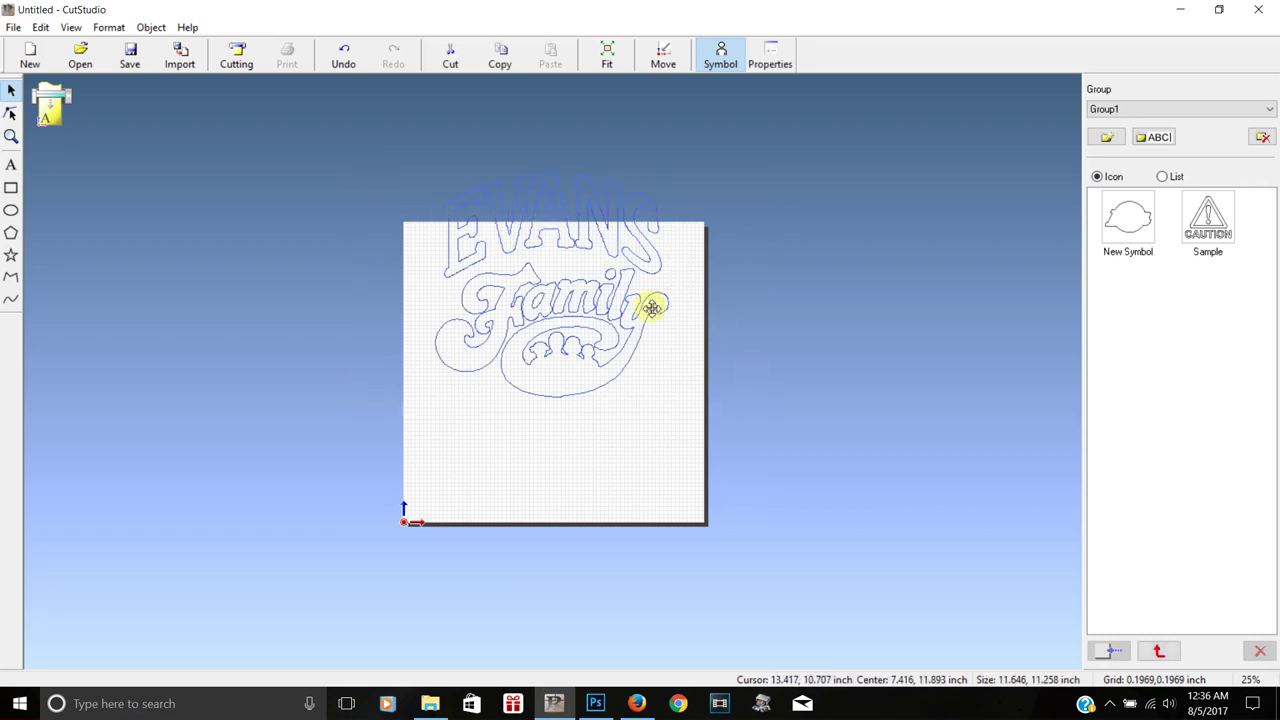
left_click(152, 28)
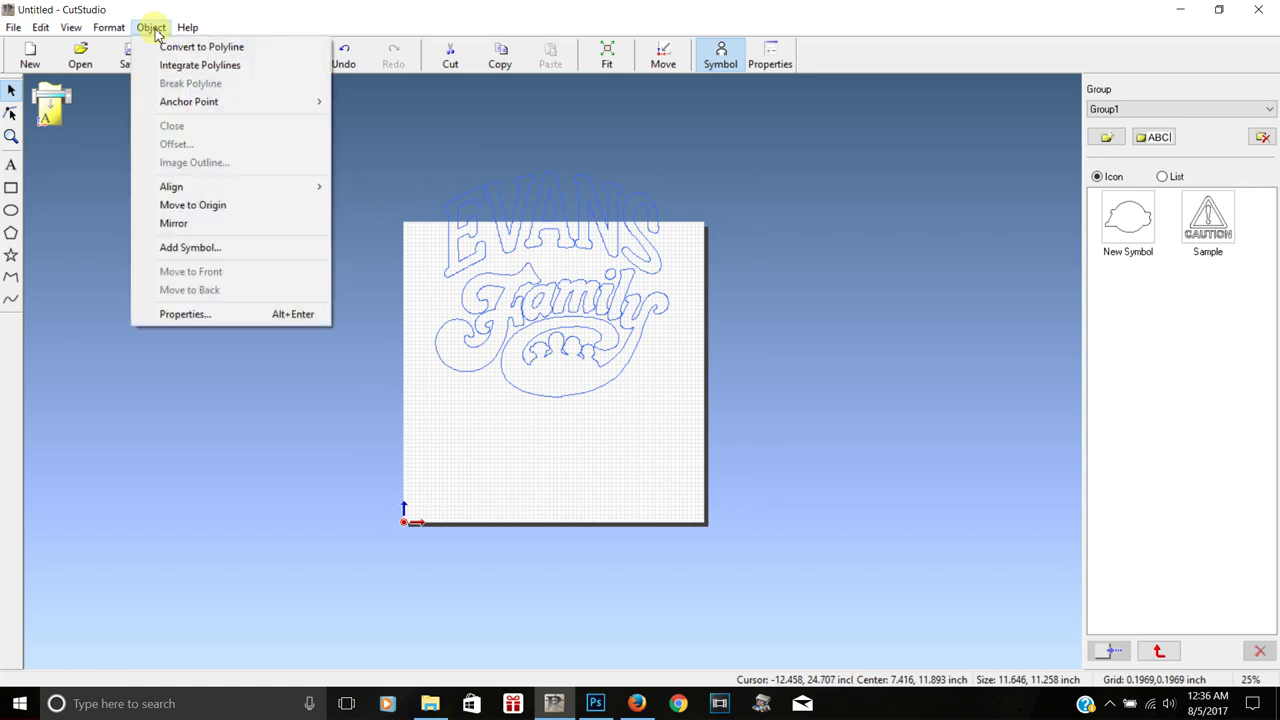
left_click(203, 72)
left_click_drag(600, 243, 587, 362)
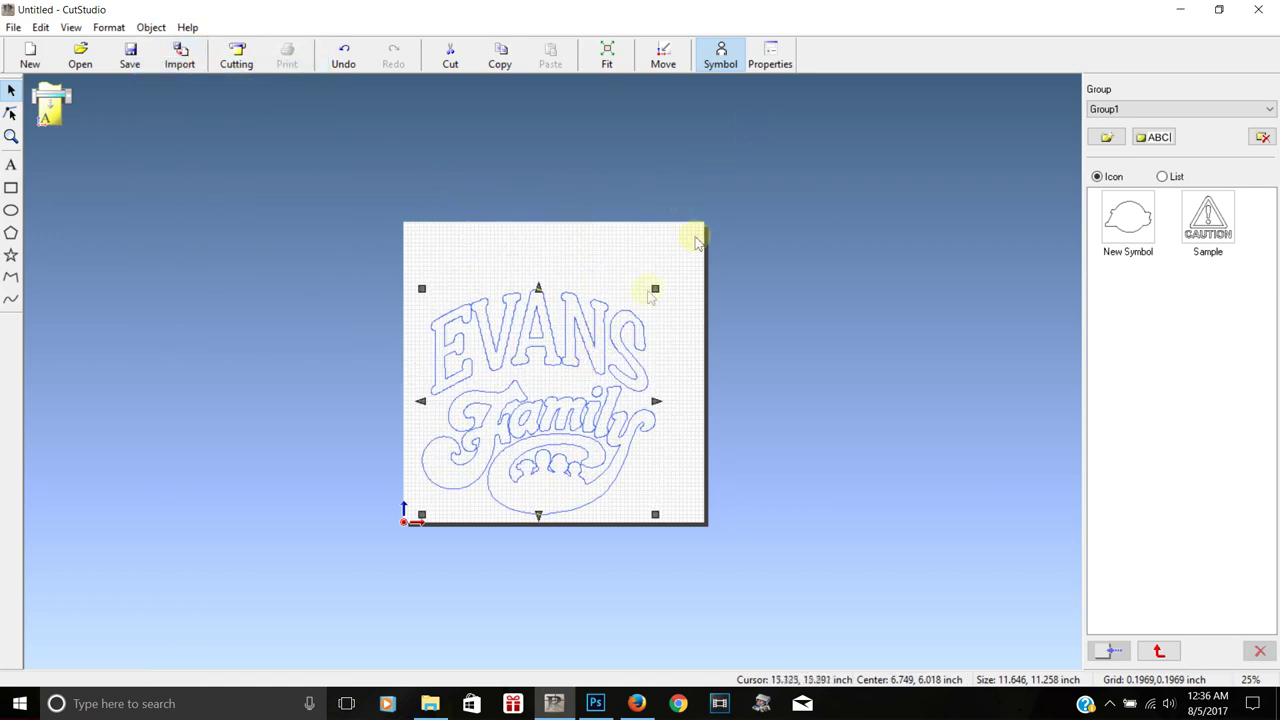
- Resize the logo to a width of 7 inches with its aspect ratio kept, and move it near the page origin
left_click(772, 60)
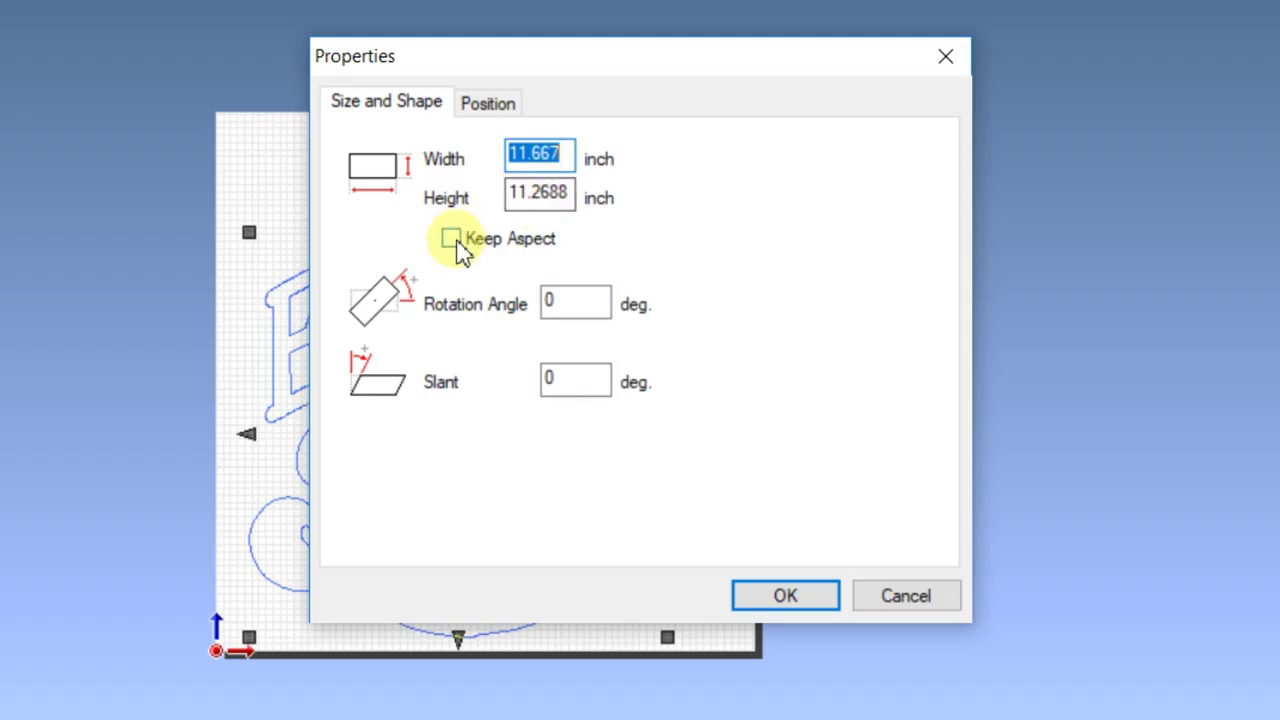
left_click(456, 241)
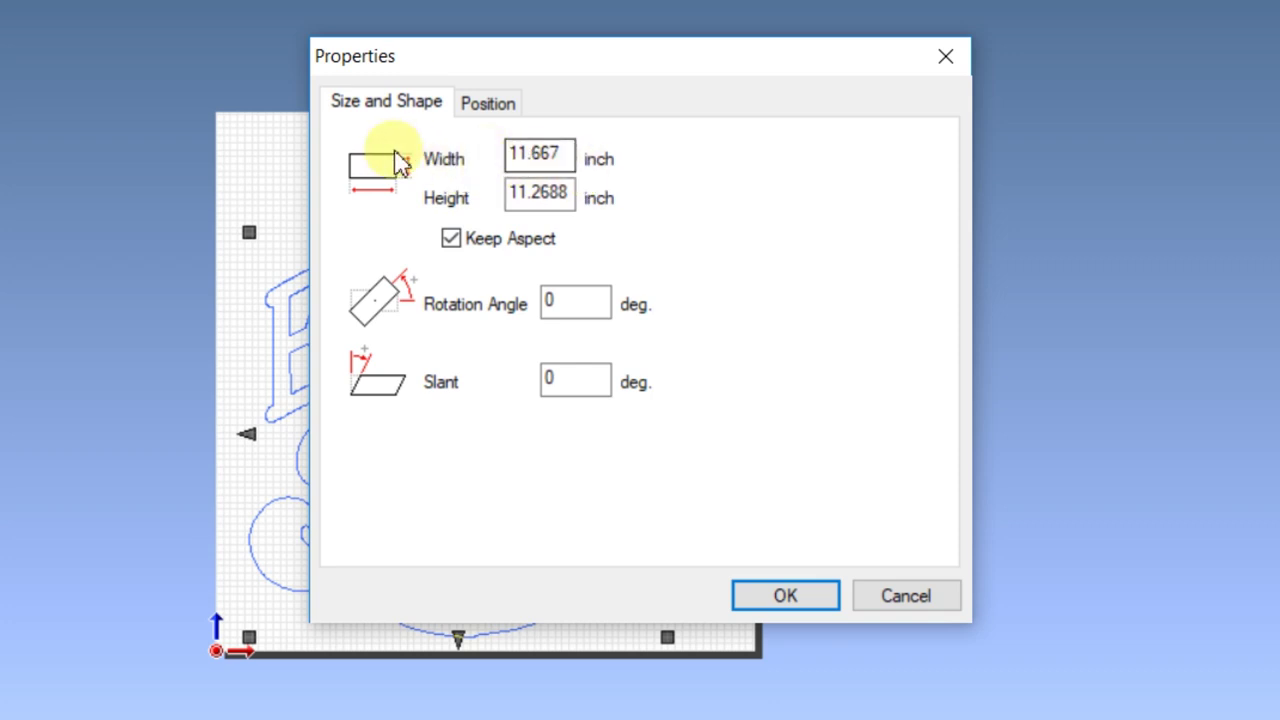
left_click_drag(567, 153, 443, 154)
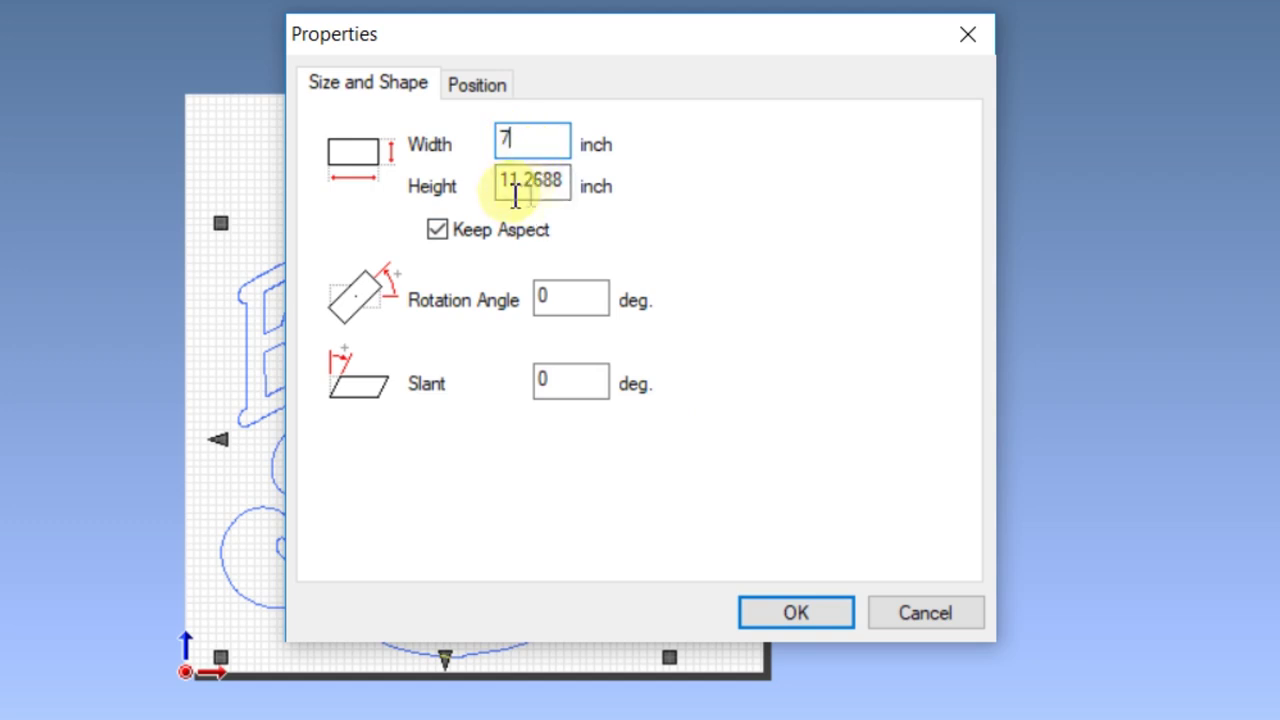
left_click(564, 303)
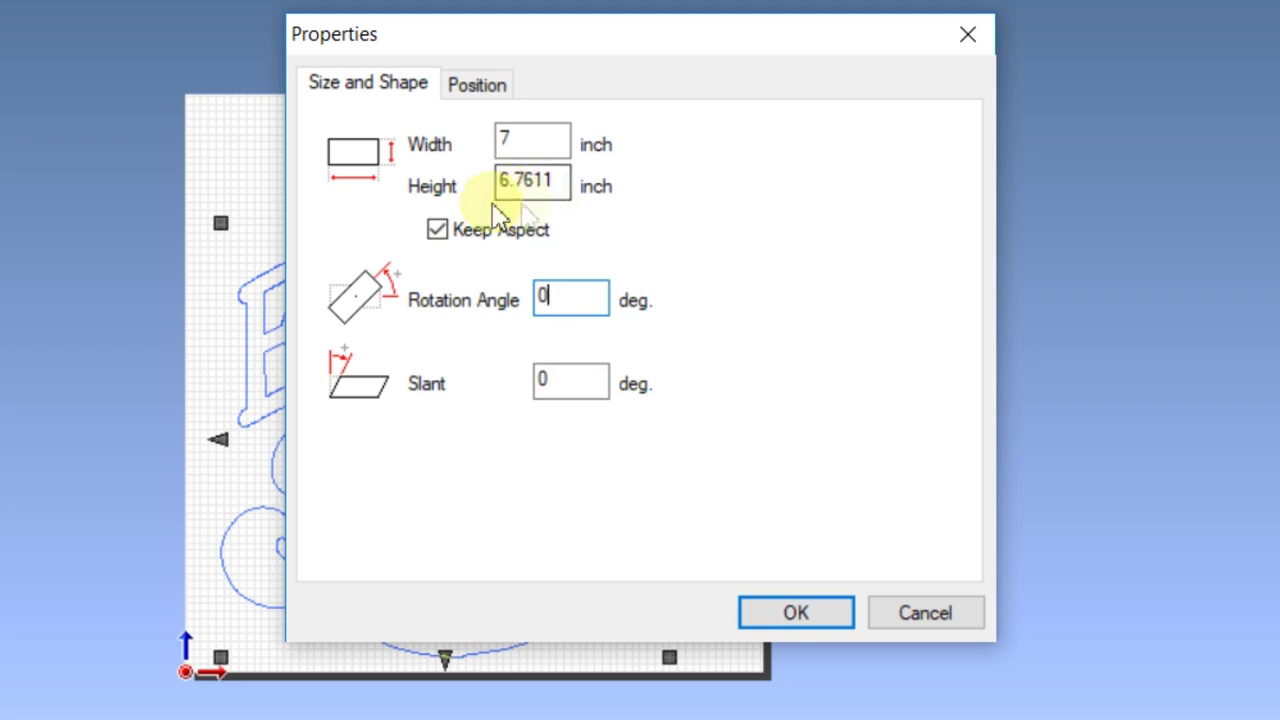
left_click(797, 612)
left_click_drag(443, 366, 371, 434)
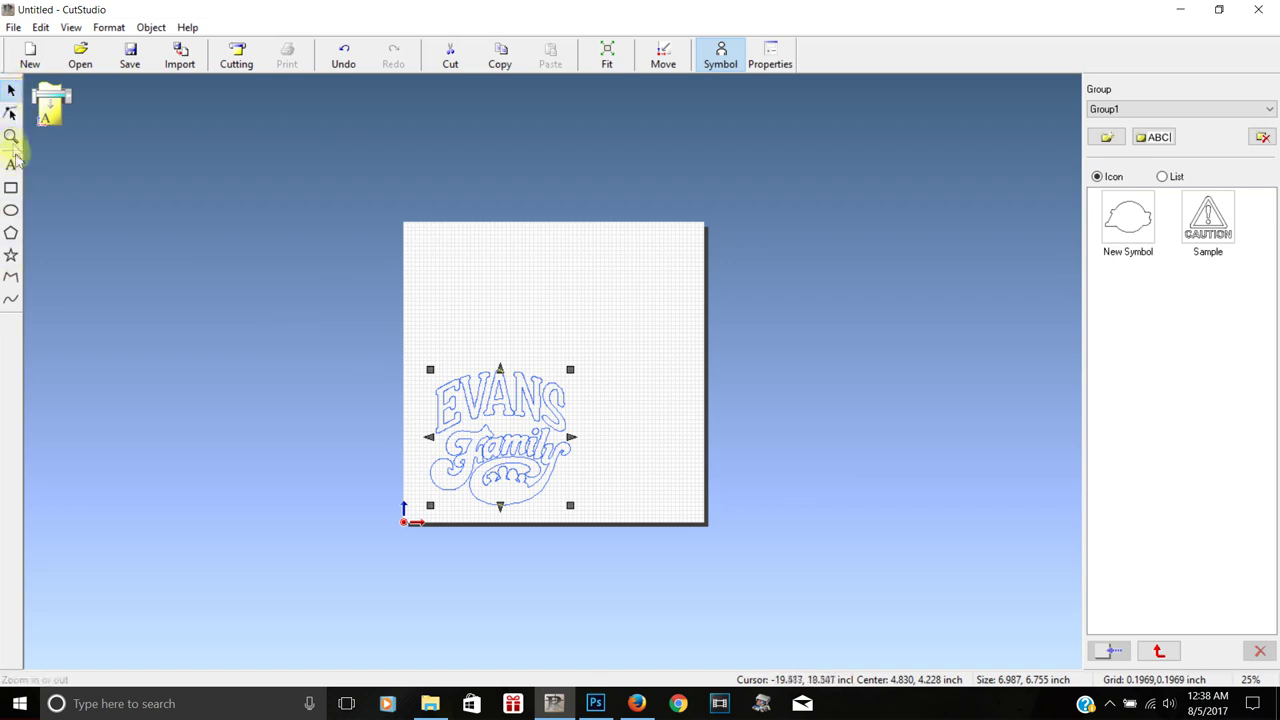
- Draw a rectangle around the logo and fit its sides closely to the outline, making it about 7.15 by 7.02 inches
left_click(12, 190)
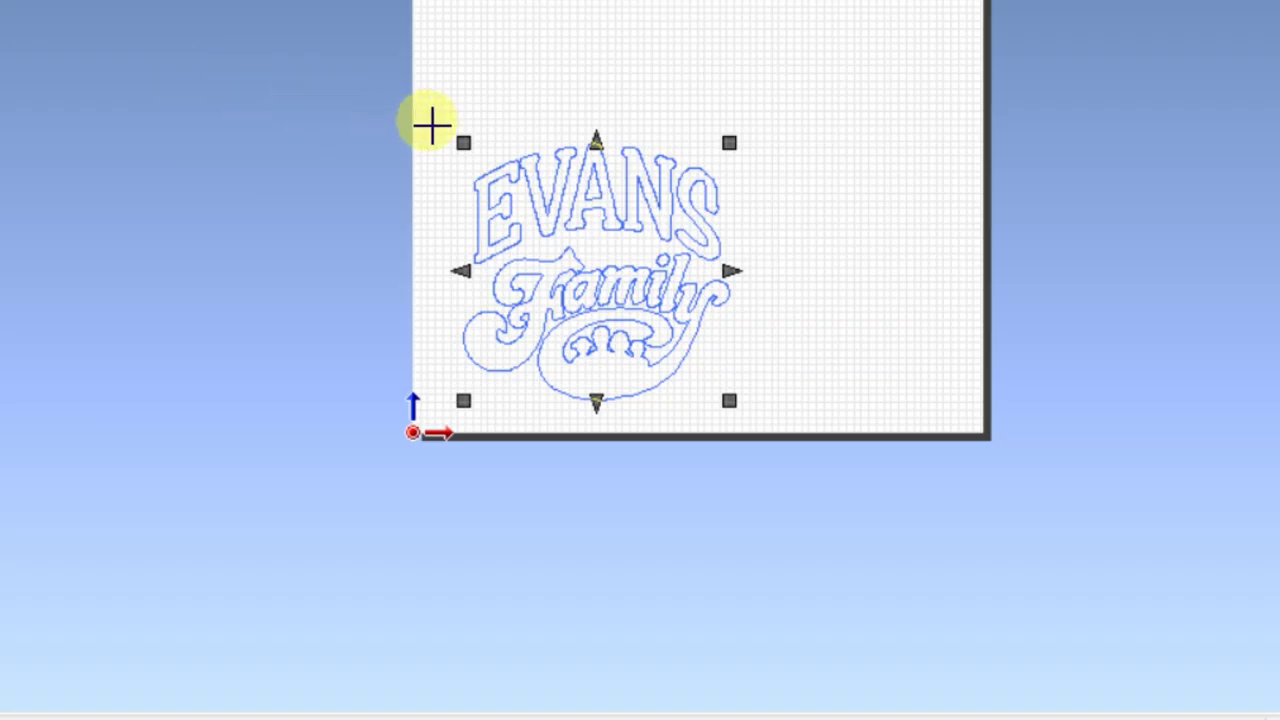
left_click_drag(429, 123, 742, 409)
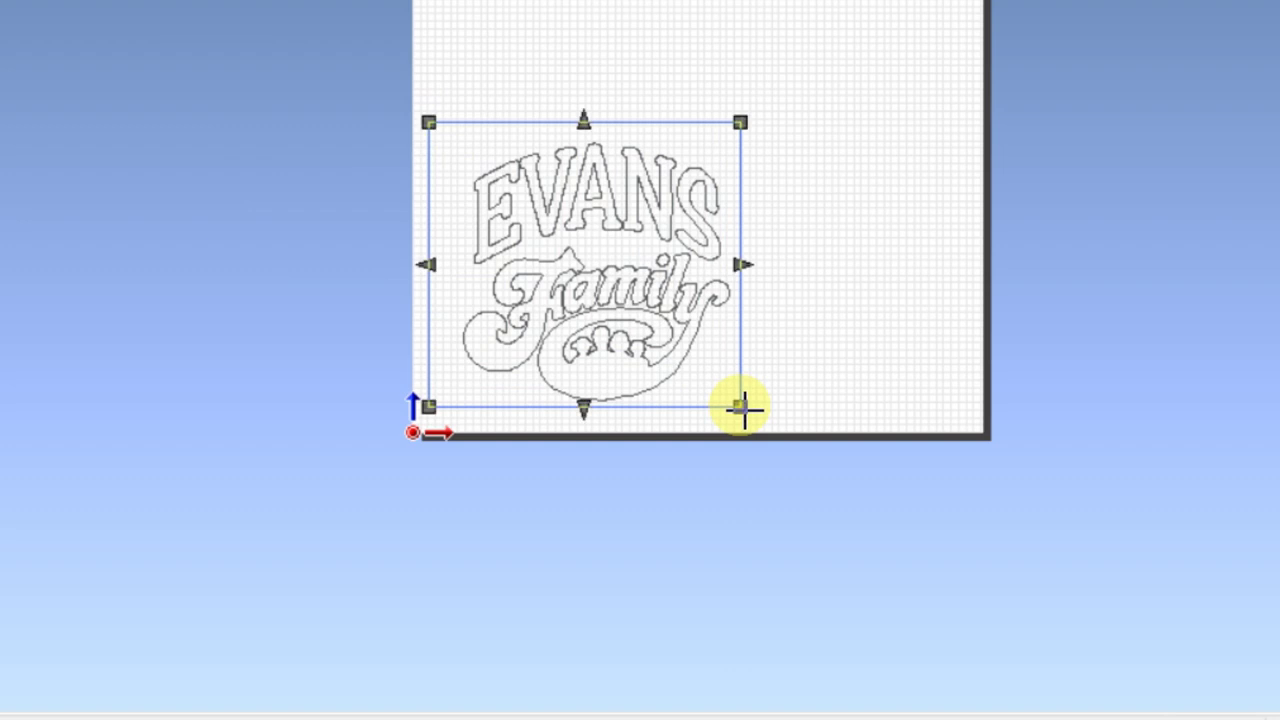
left_click_drag(587, 123, 588, 137)
scroll(588, 140, "up", 2)
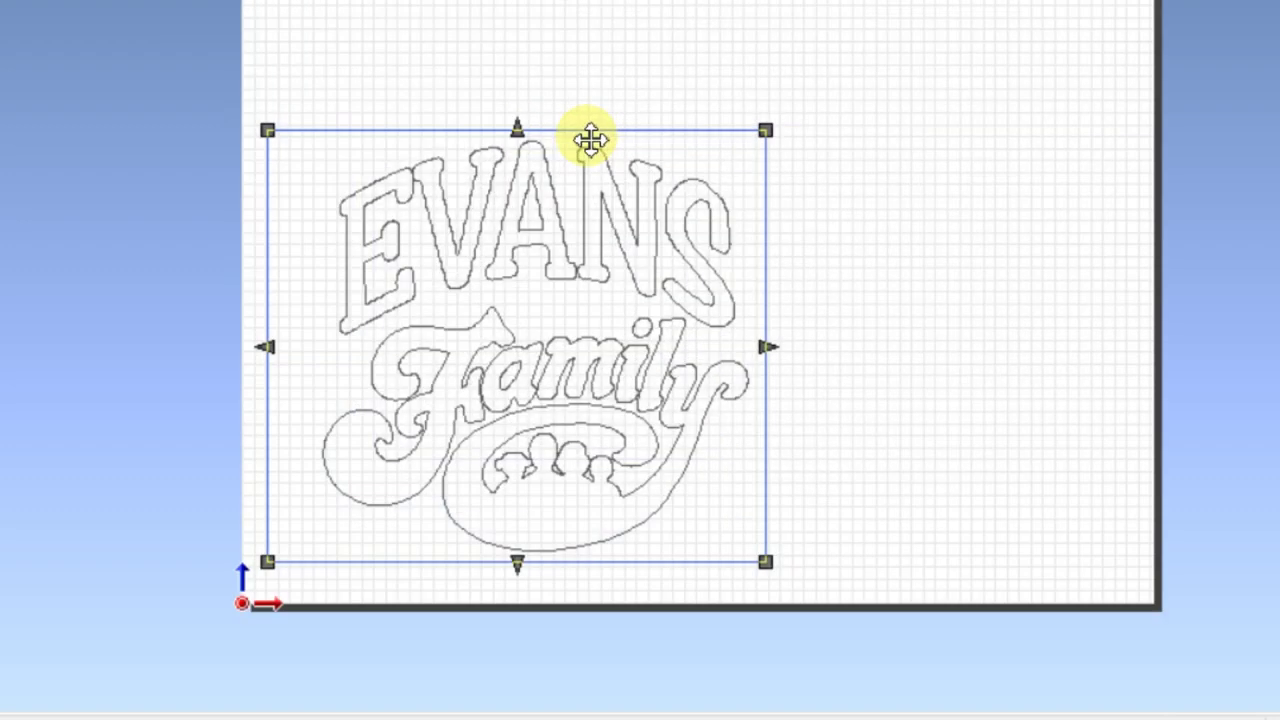
scroll(590, 140, "up", 1)
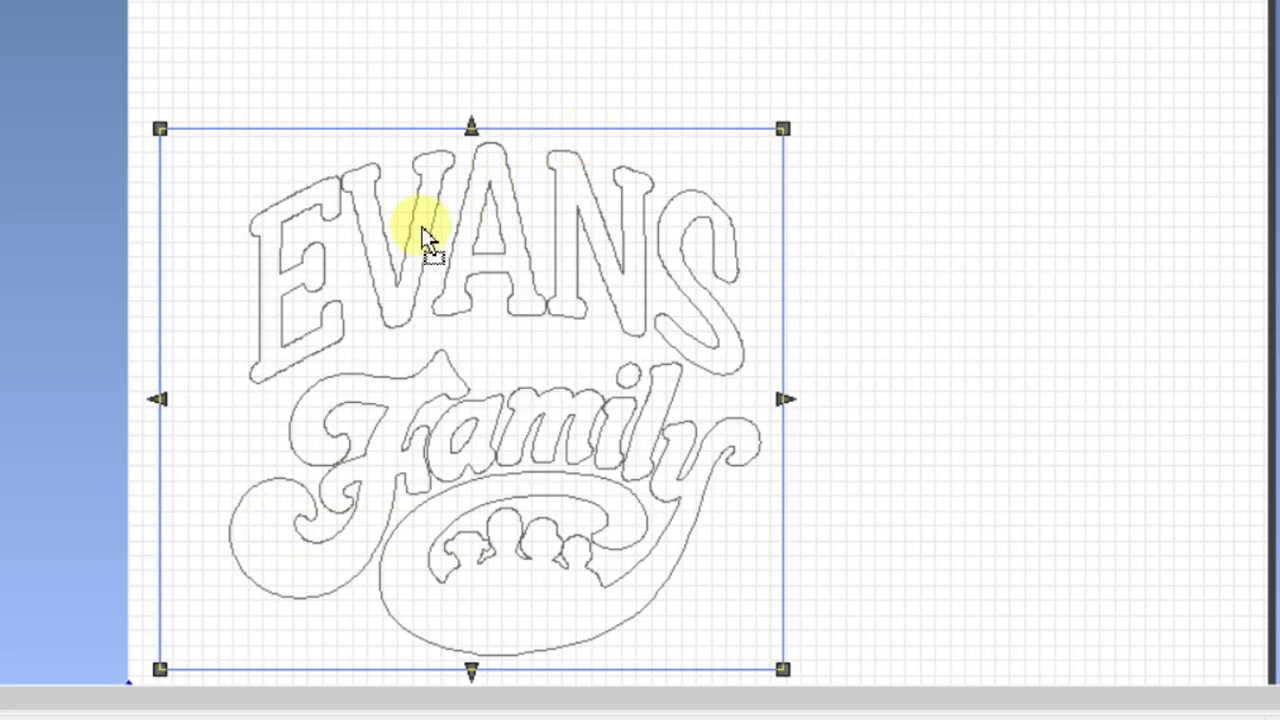
left_click_drag(160, 399, 228, 397)
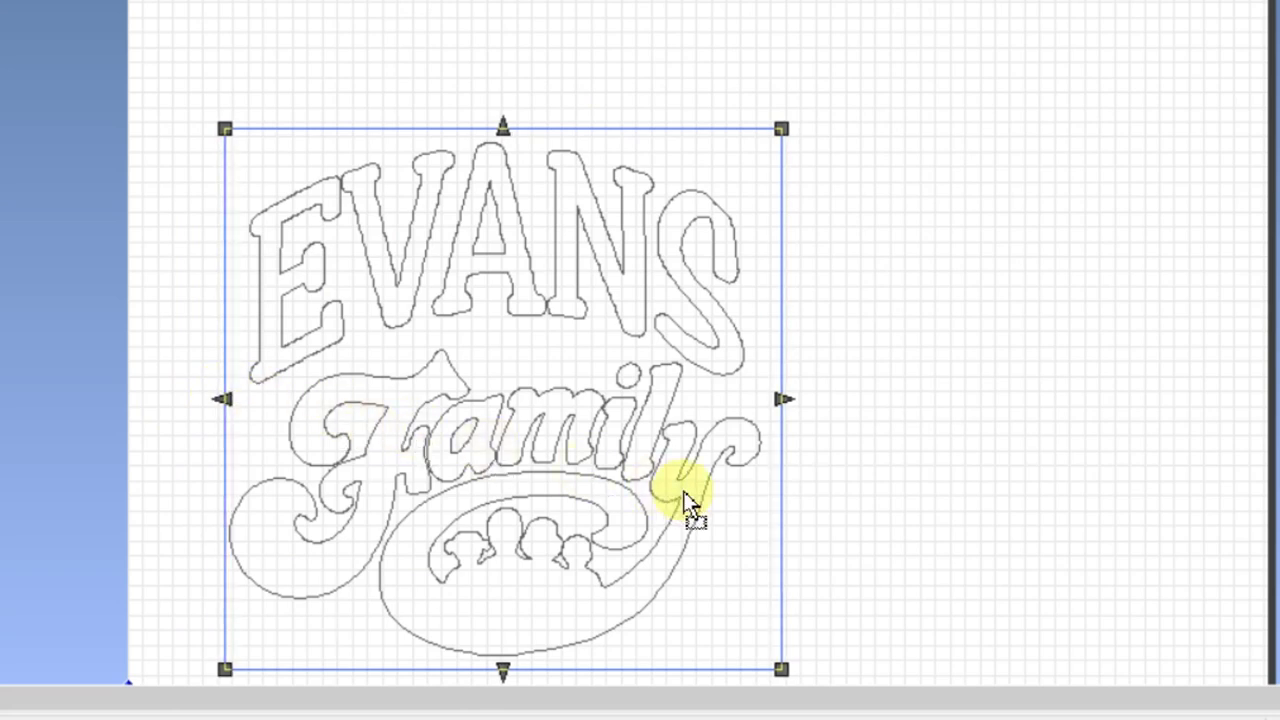
left_click_drag(786, 400, 768, 408)
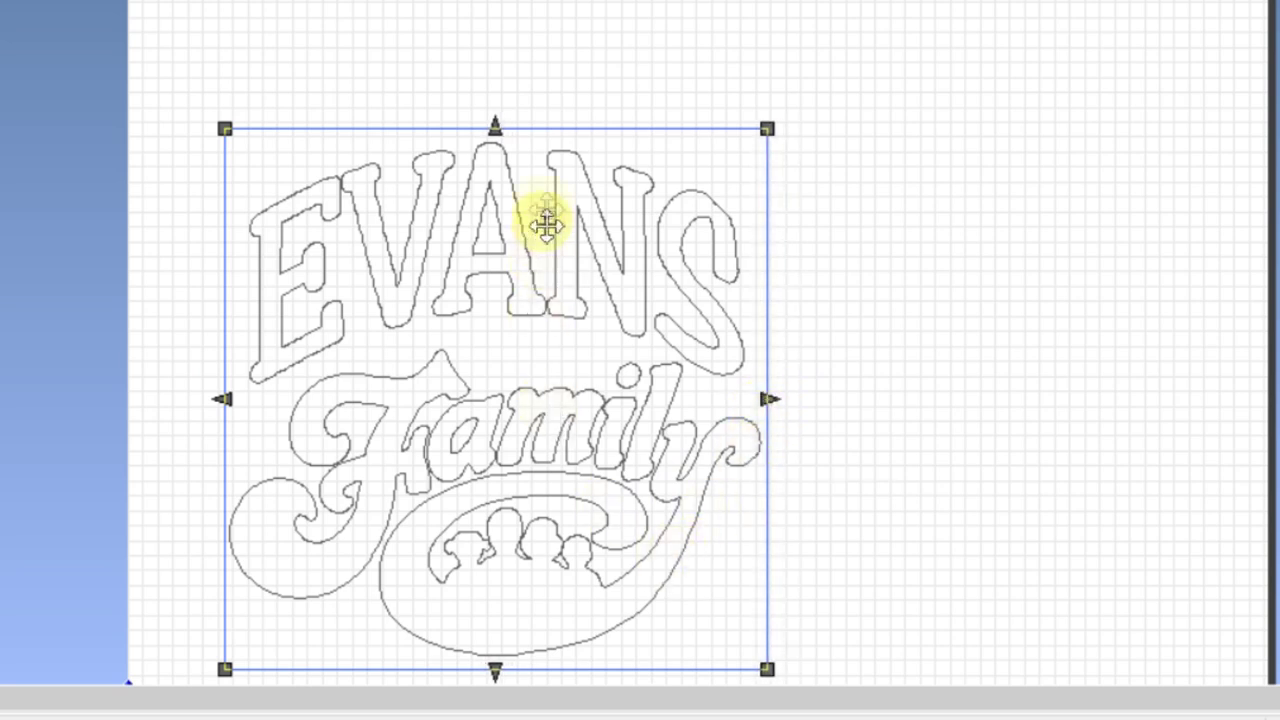
left_click_drag(491, 128, 491, 136)
left_click(940, 450)
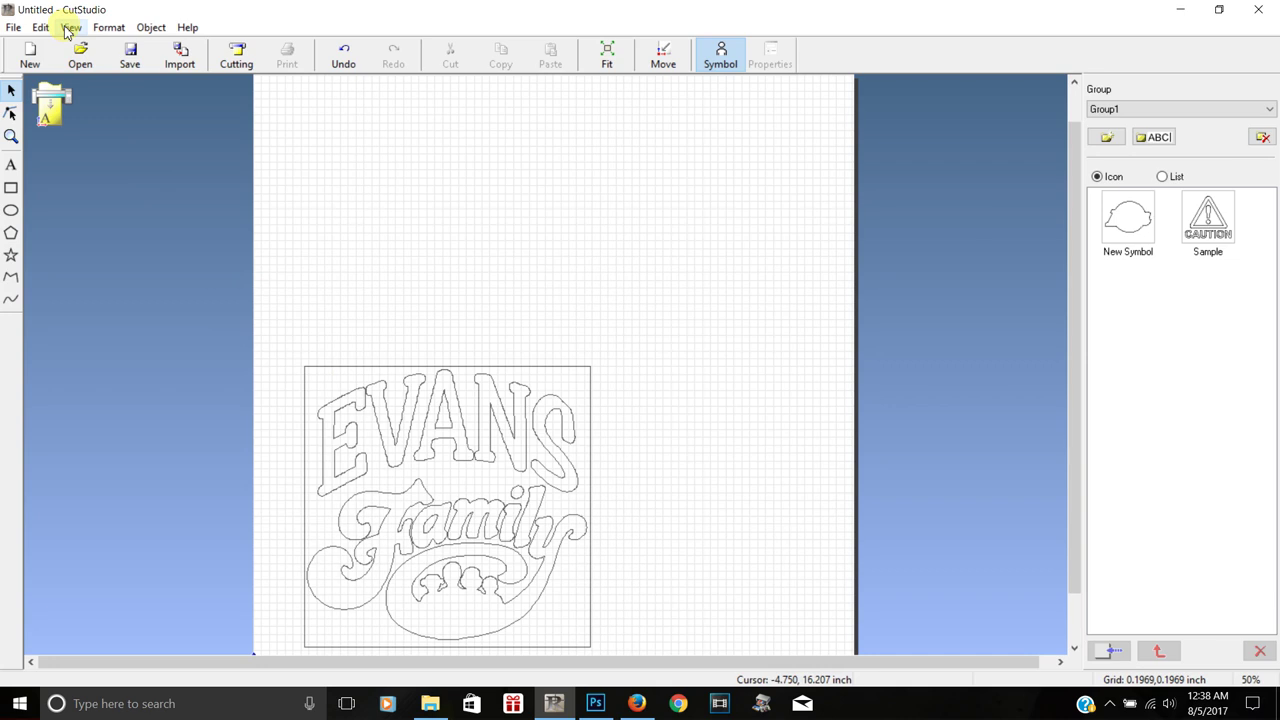
- Examine the framed logo in the cutting preview, and return to the drawing
left_click(13, 28)
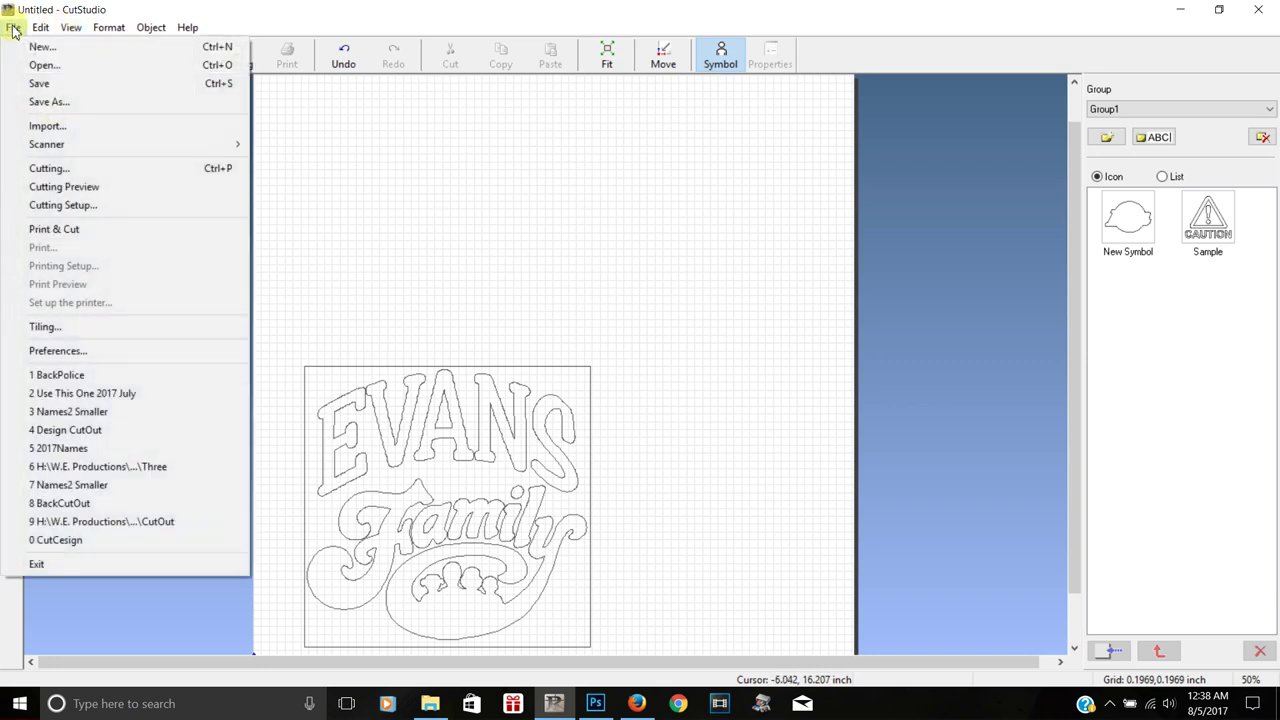
left_click(87, 190)
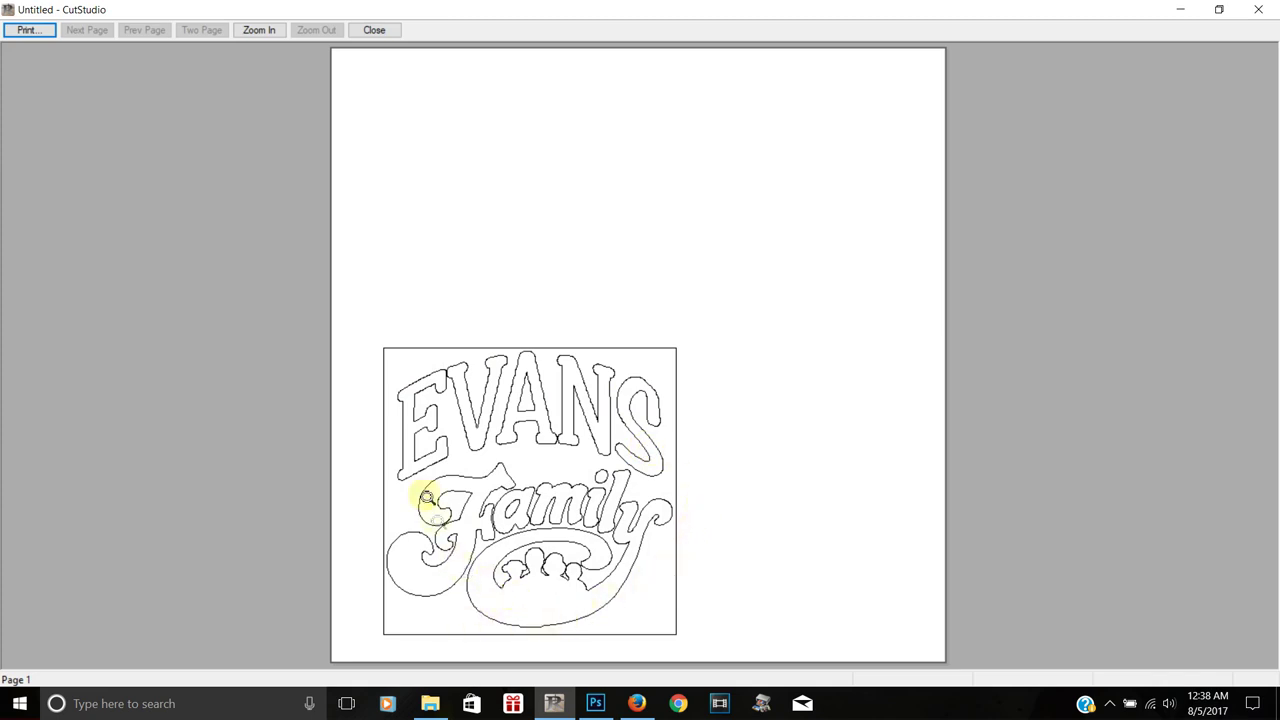
left_click(373, 30)
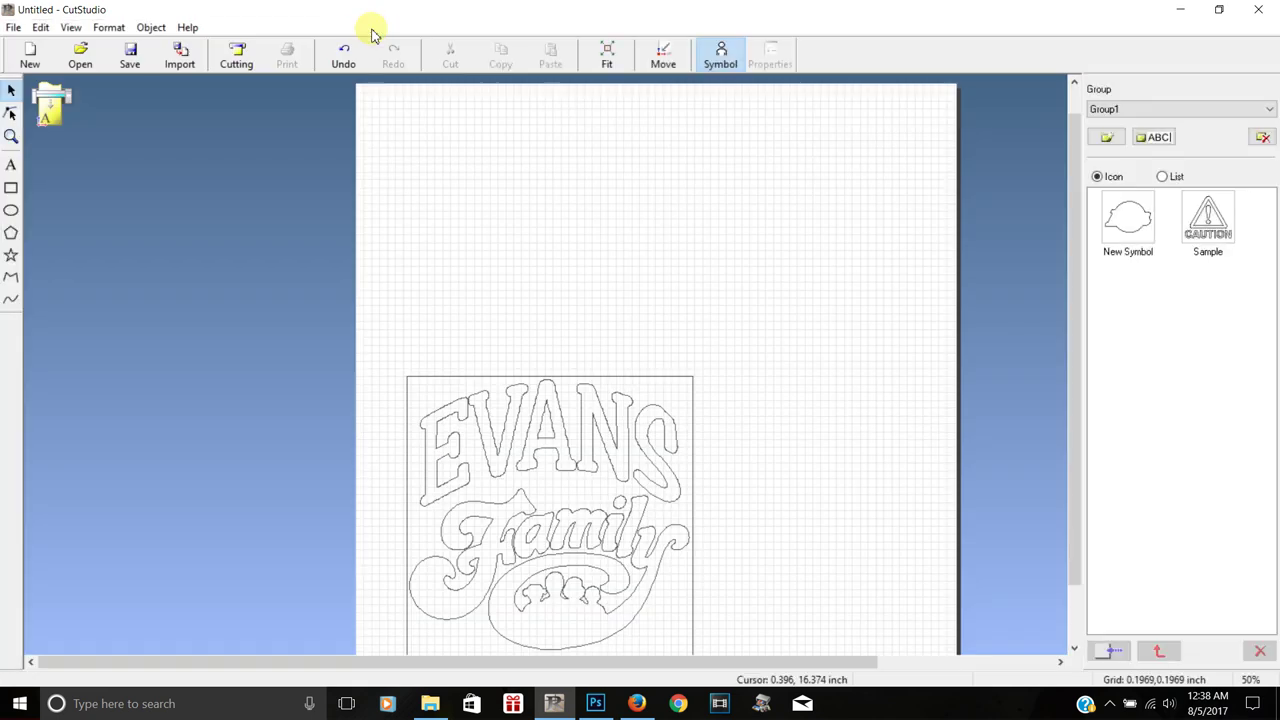
- Mirror the logo together with its surrounding rectangle and move both into the page's origin corner
scroll(366, 286, "down", 1)
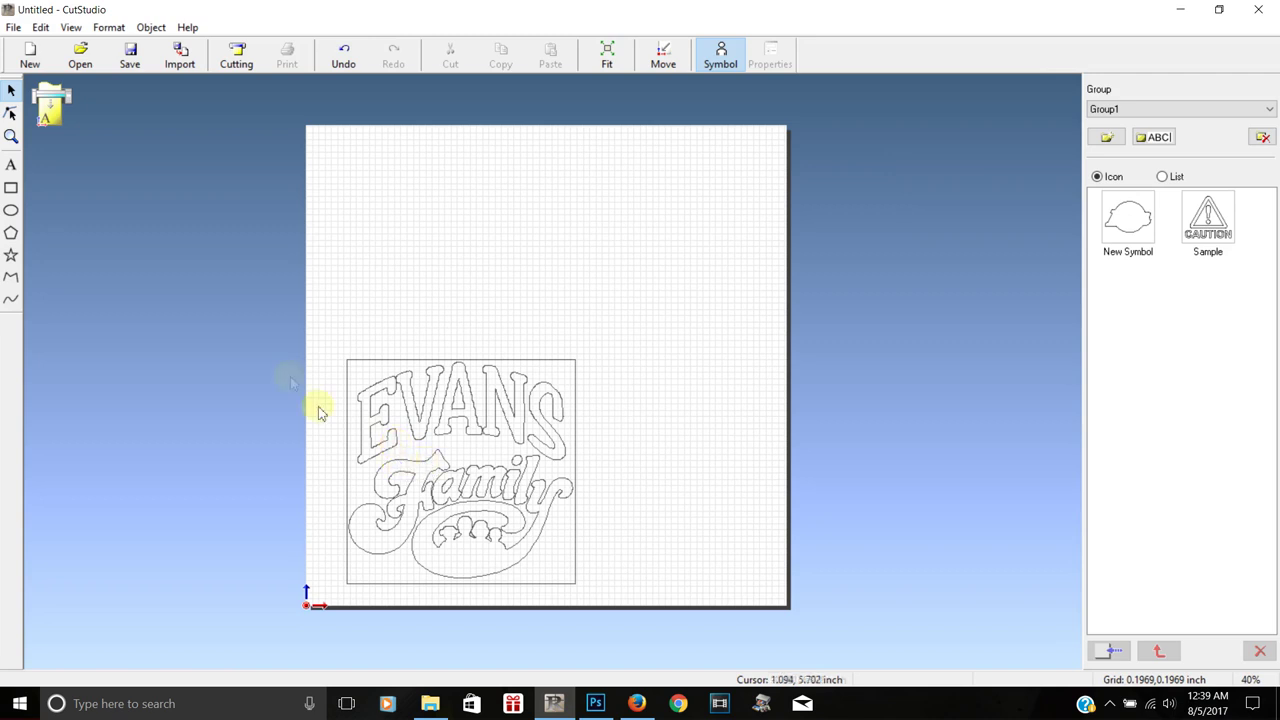
left_click_drag(262, 318, 722, 640)
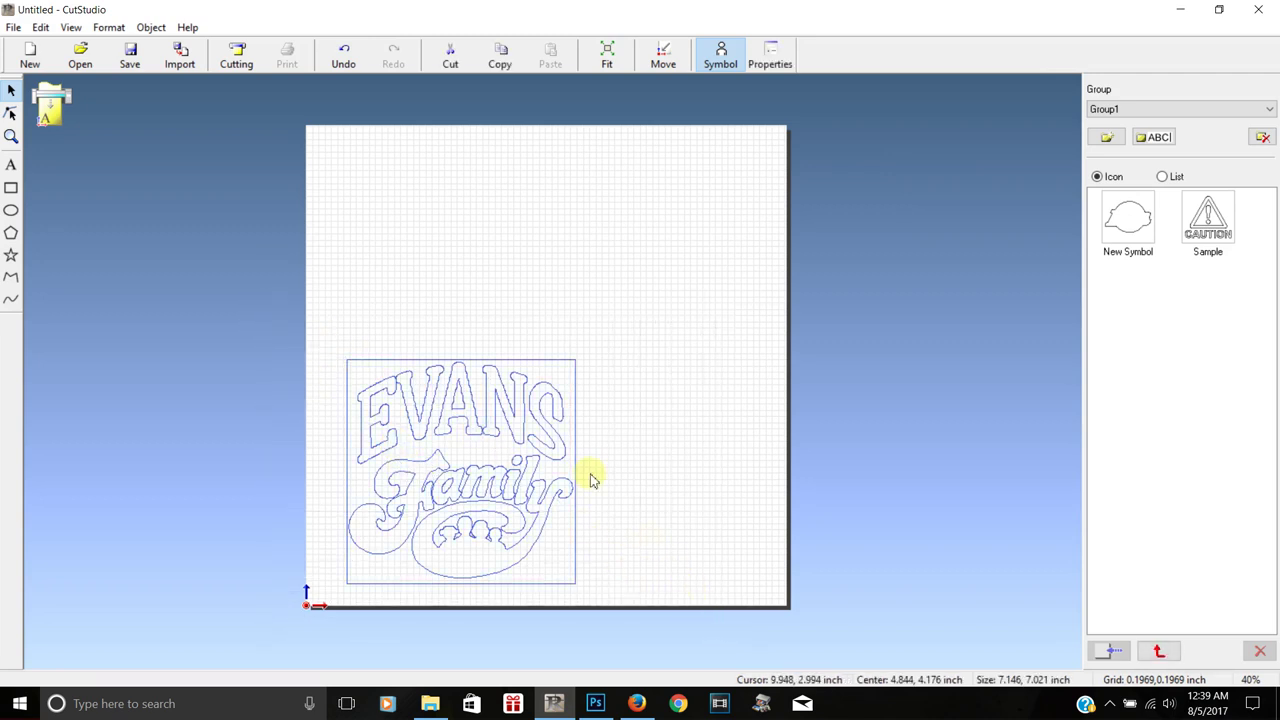
left_click(151, 28)
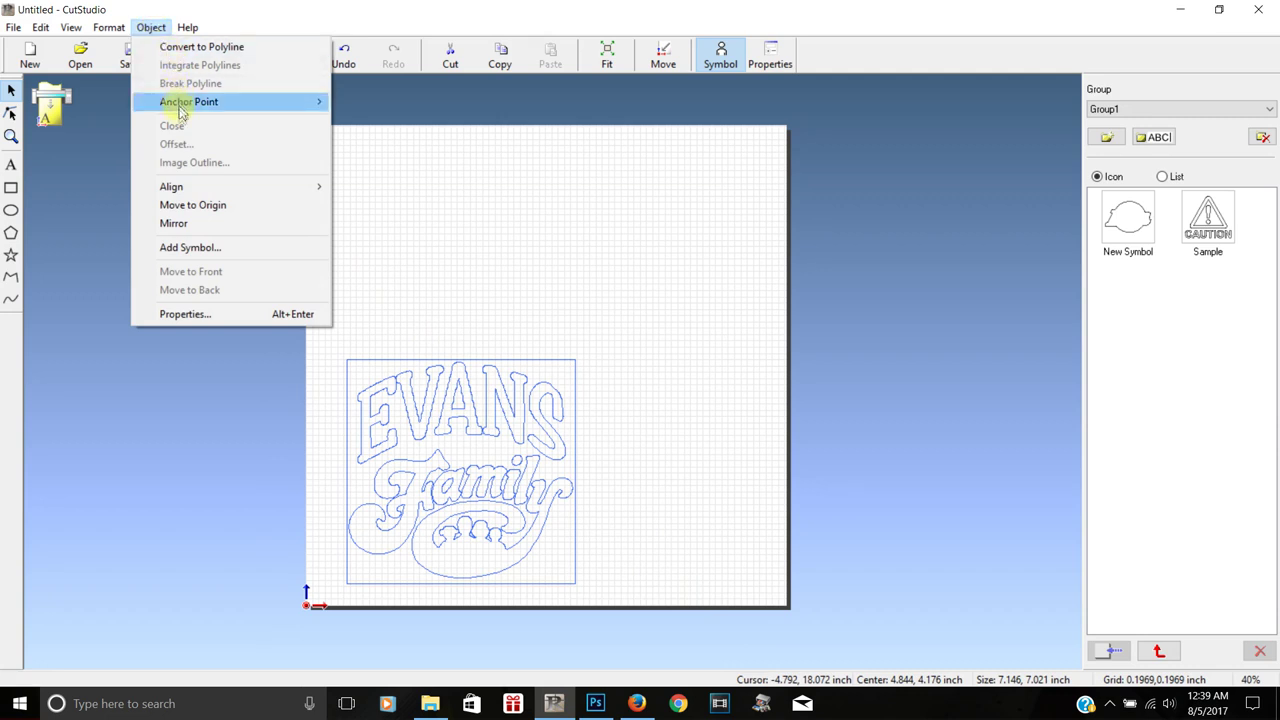
left_click(172, 223)
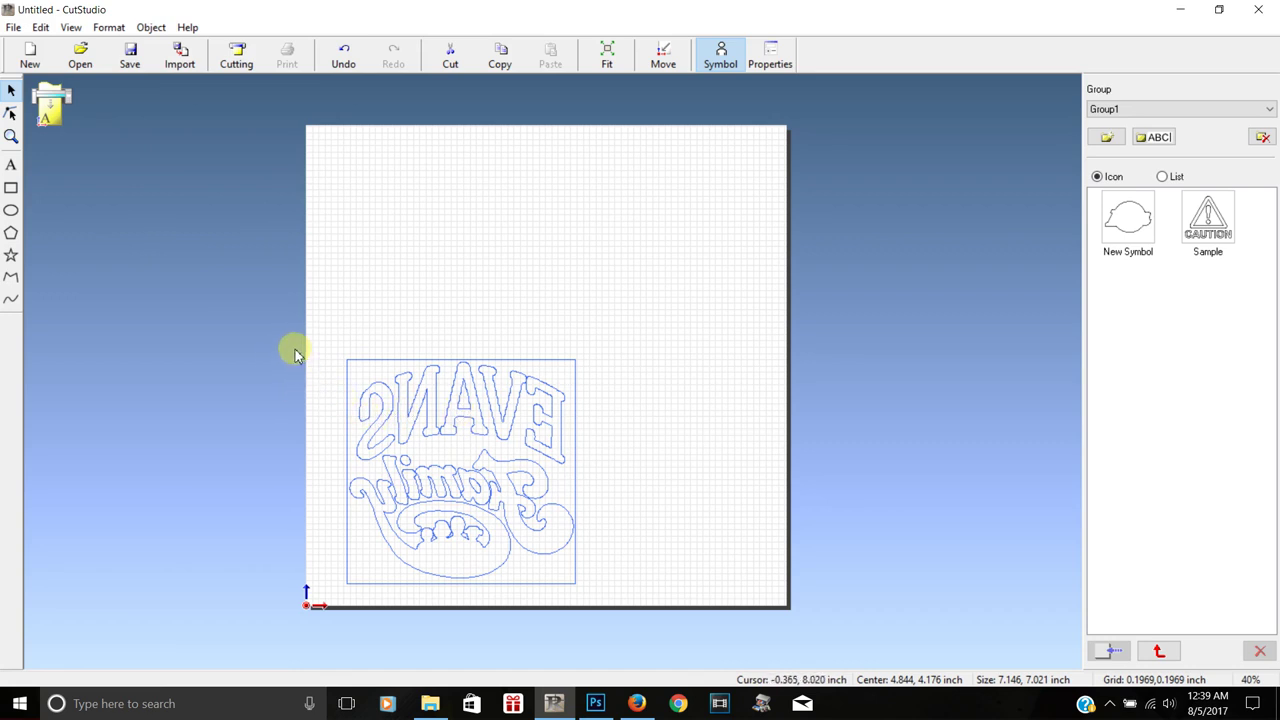
left_click_drag(384, 389, 345, 409)
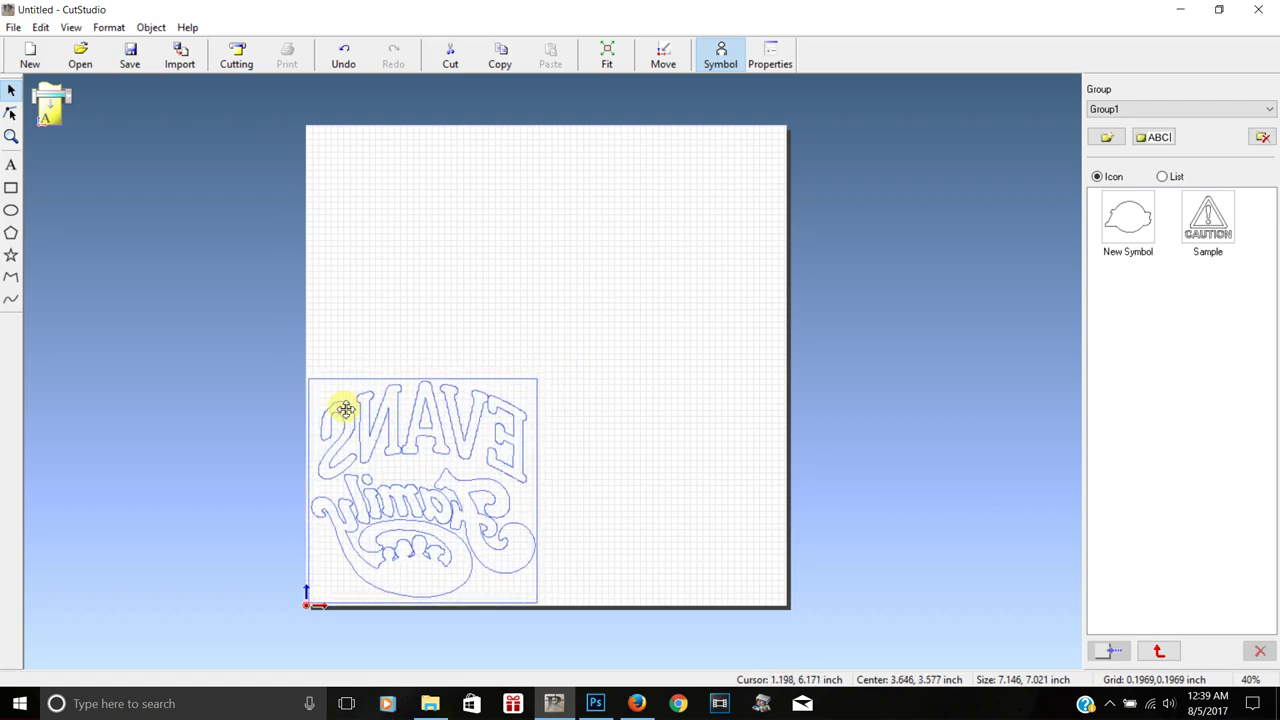